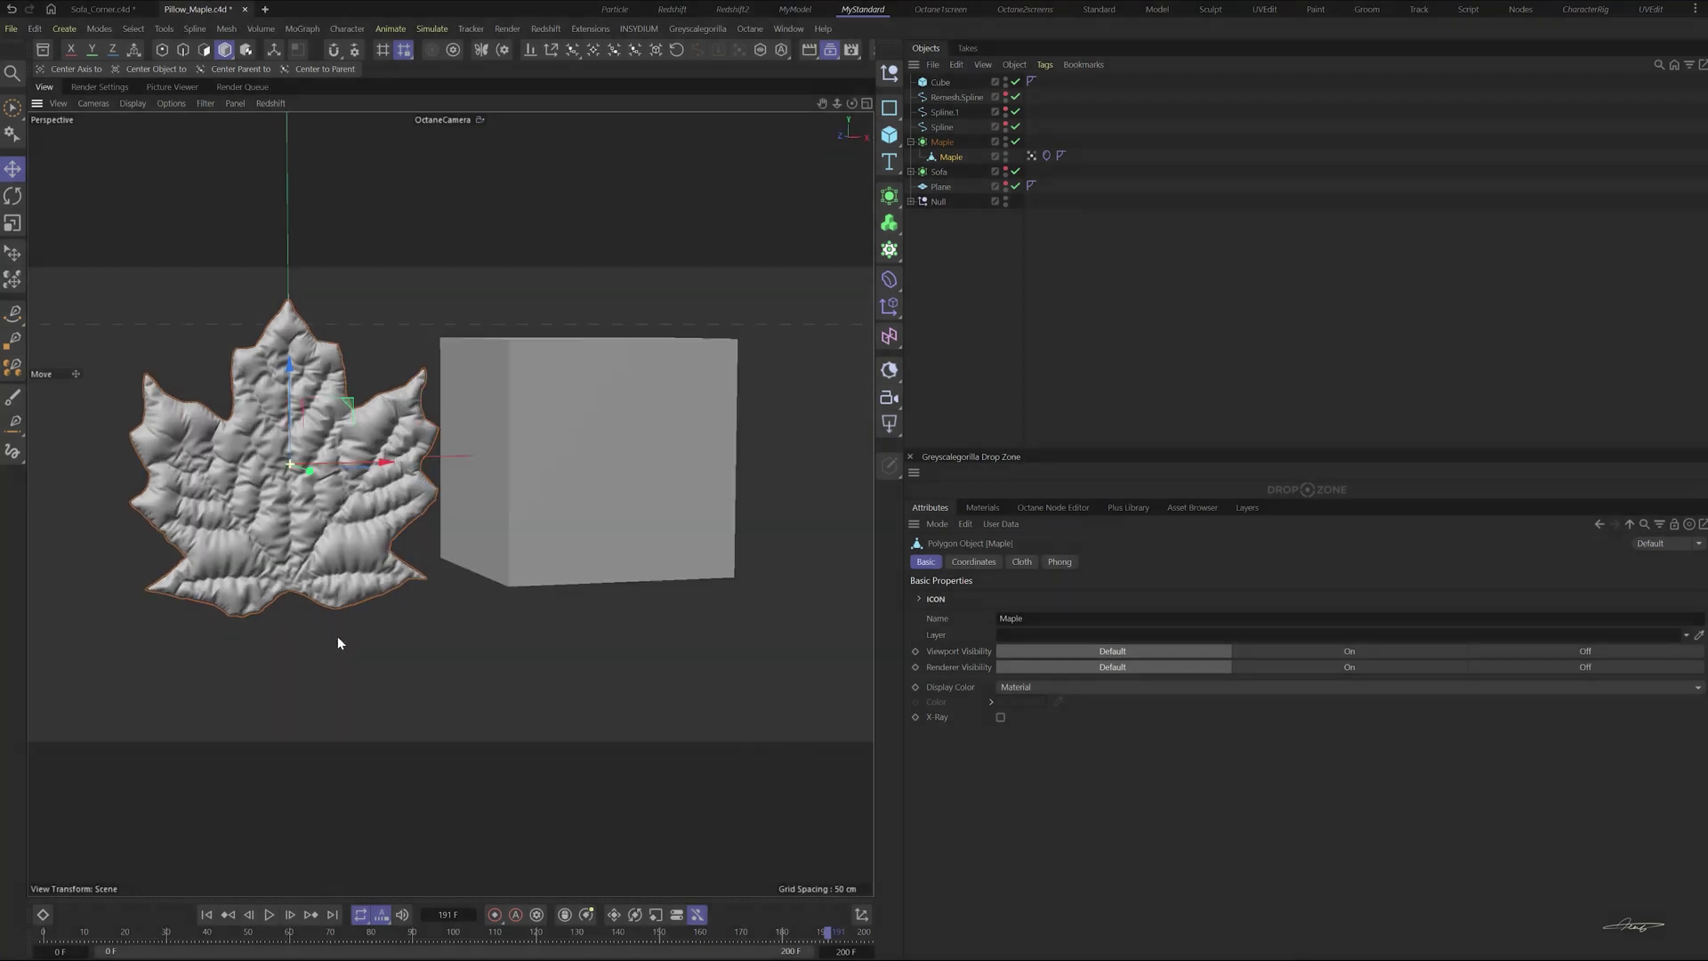
- Delete the cube and rewind the animation to frame 0
left_click(564, 577)
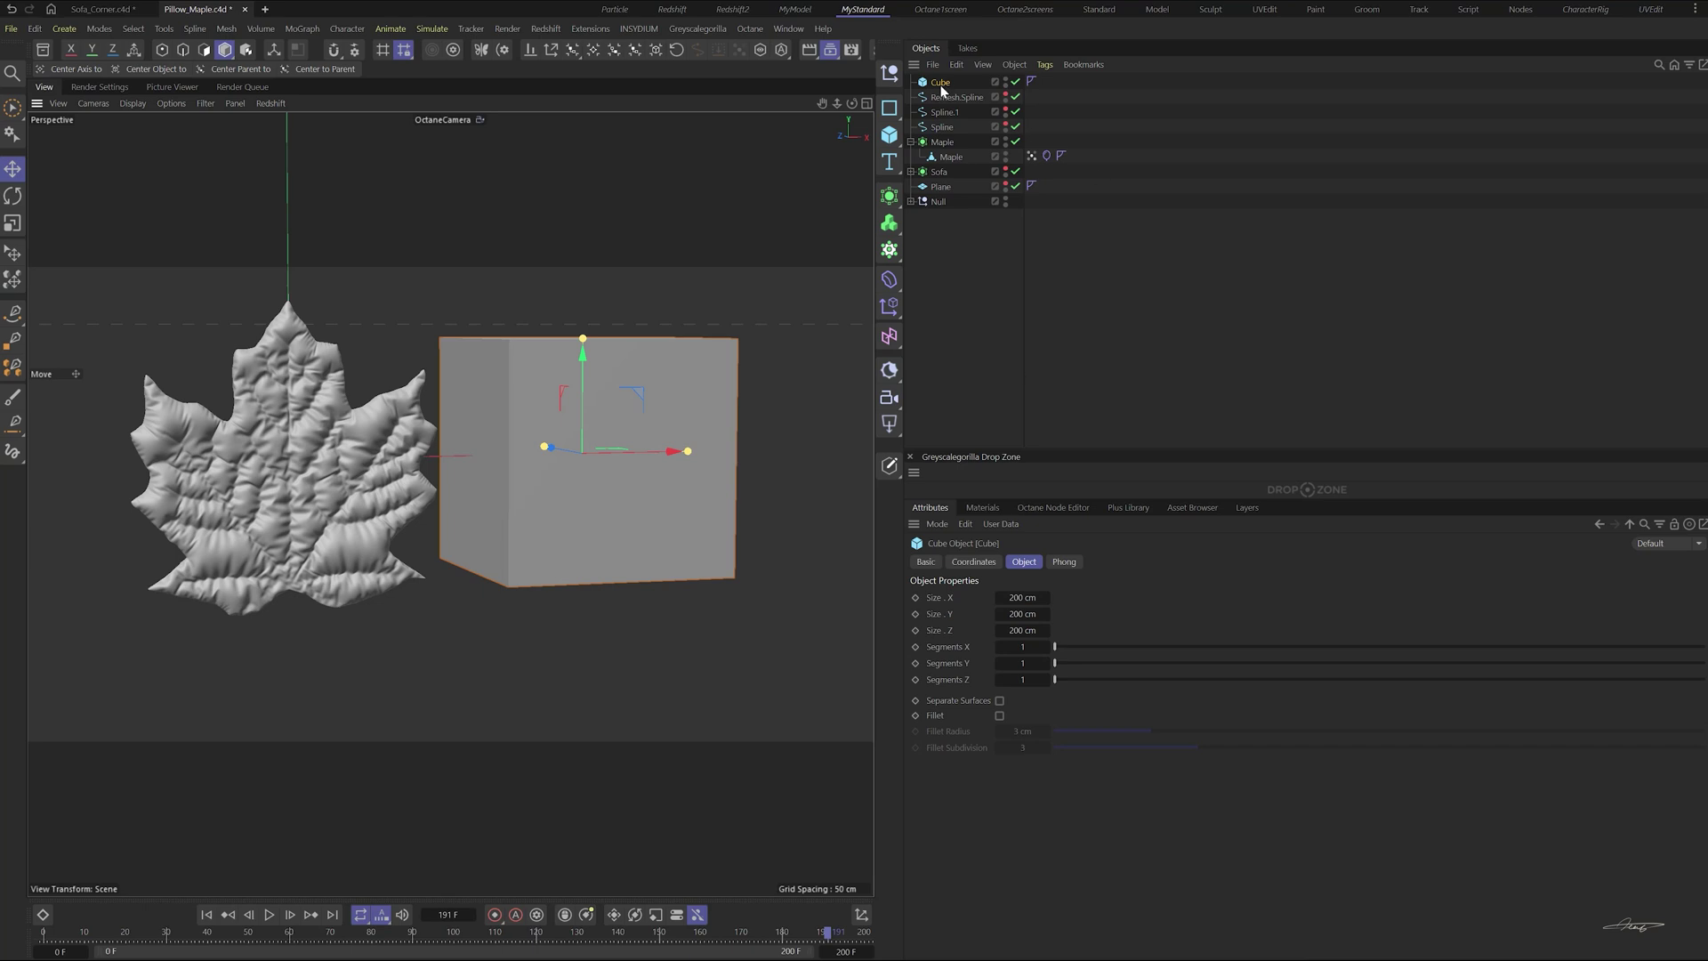
key("Delete")
left_click(206, 915)
- Disable the Maple parent object so the flat cloth leaf shows, then inspect it
left_click(1046, 141)
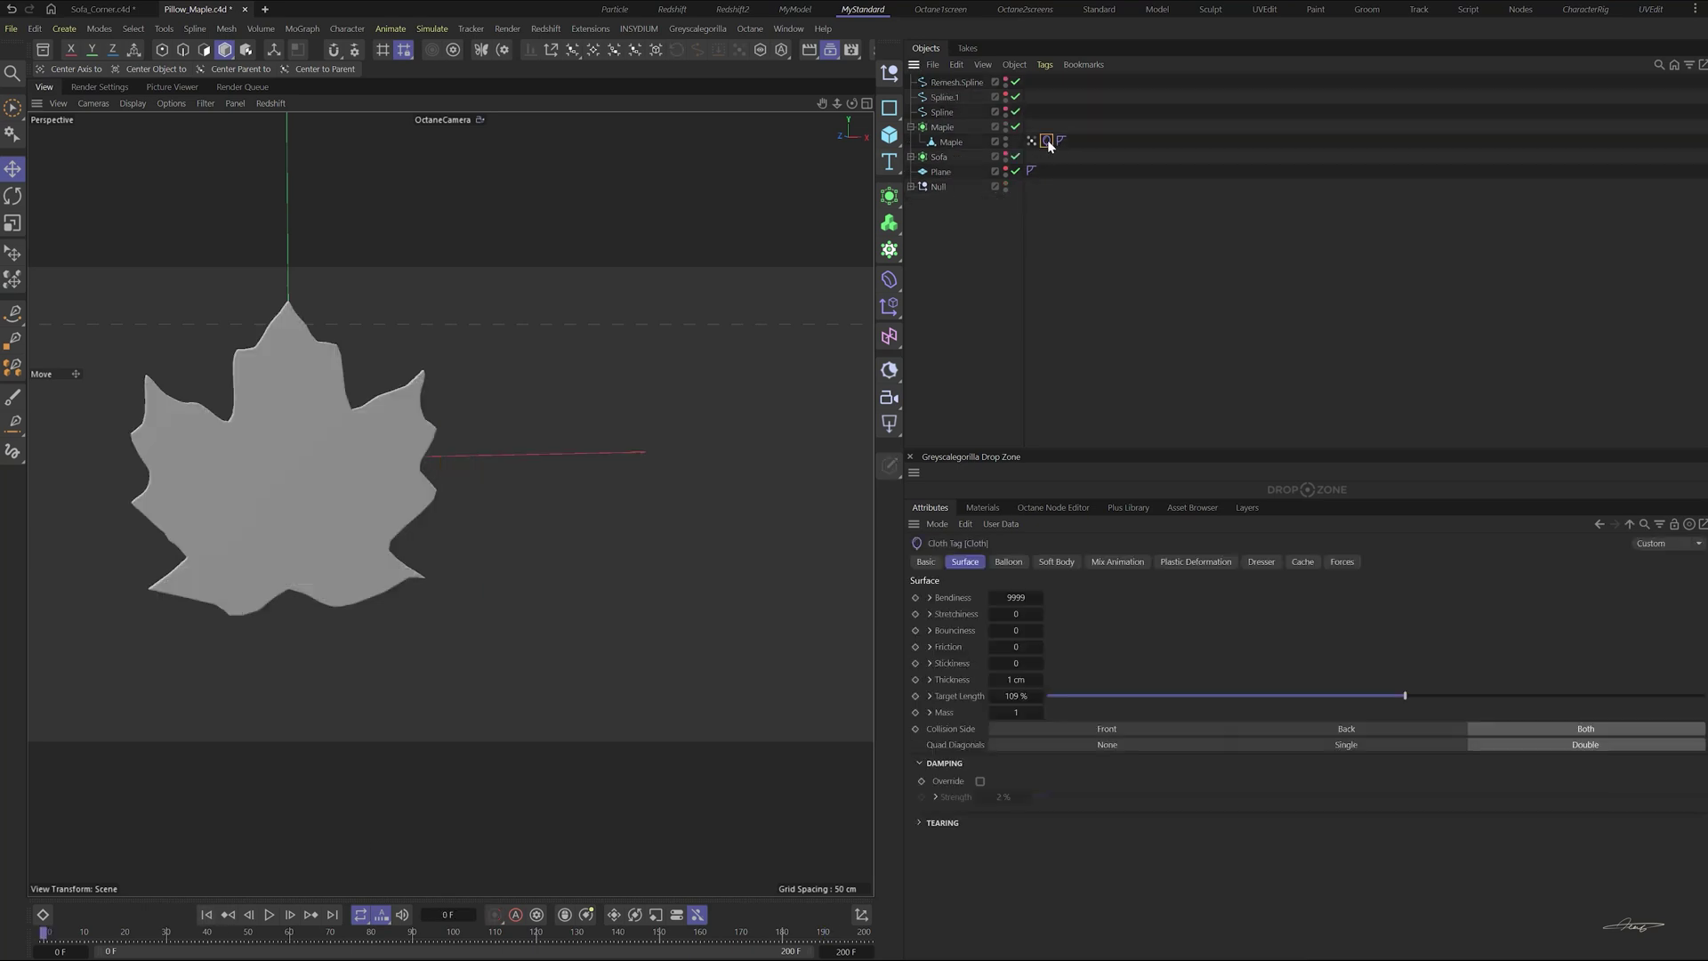
left_click(499, 655)
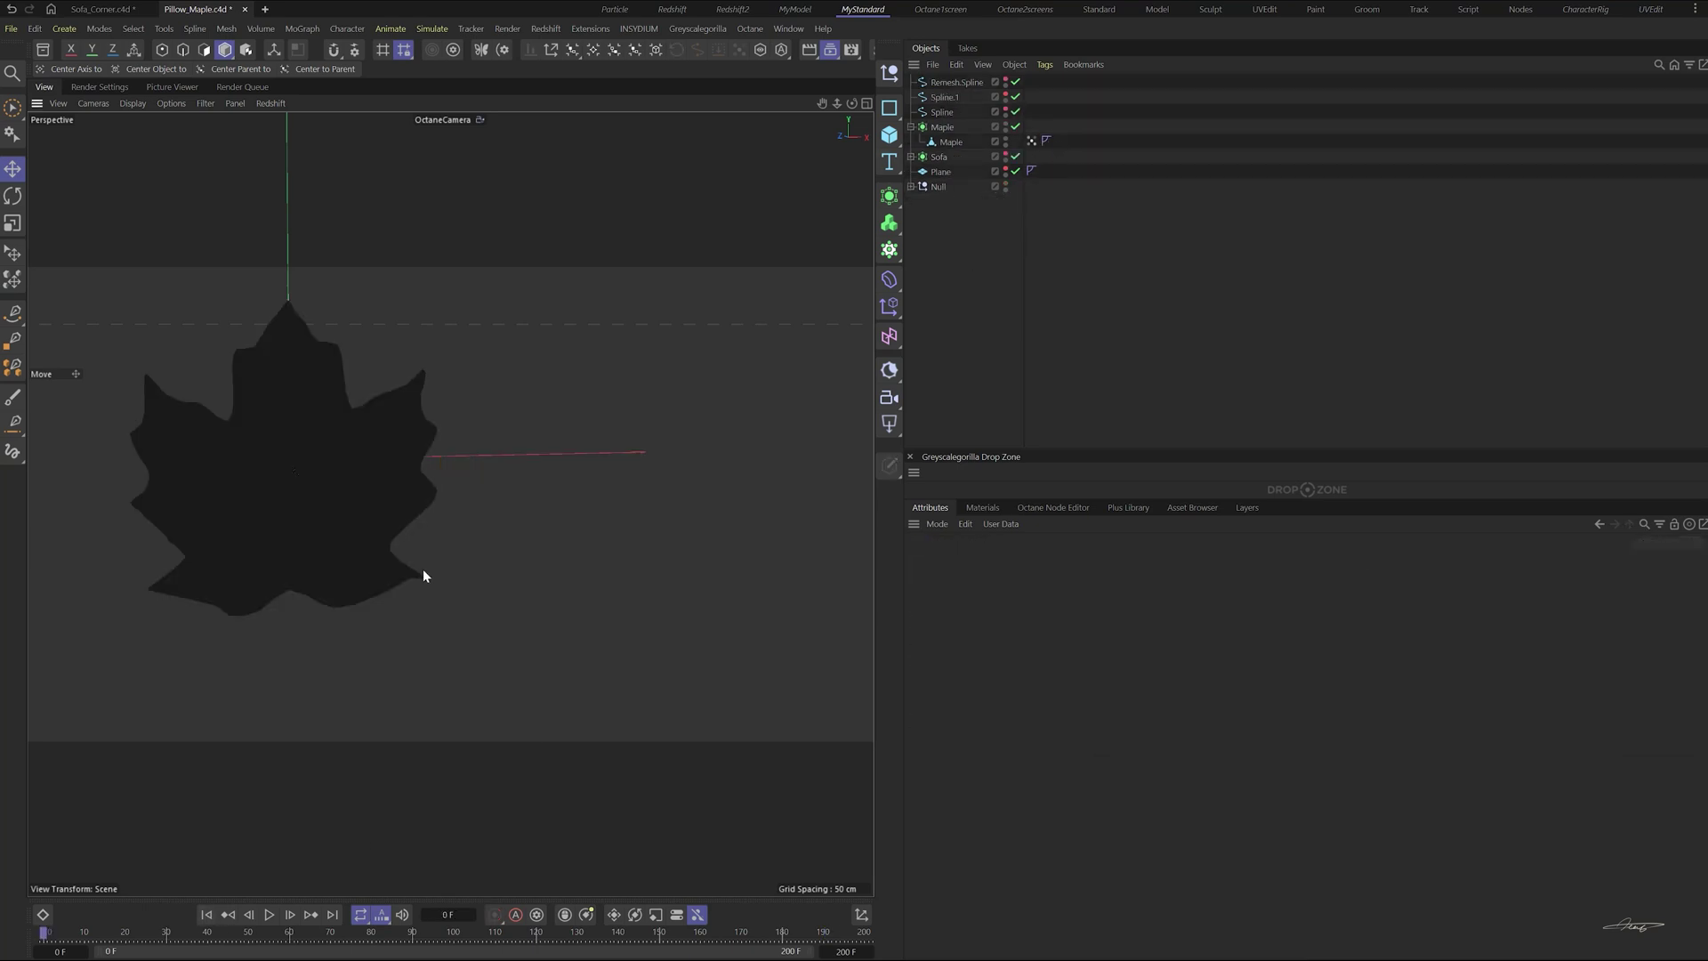
left_click(1015, 125)
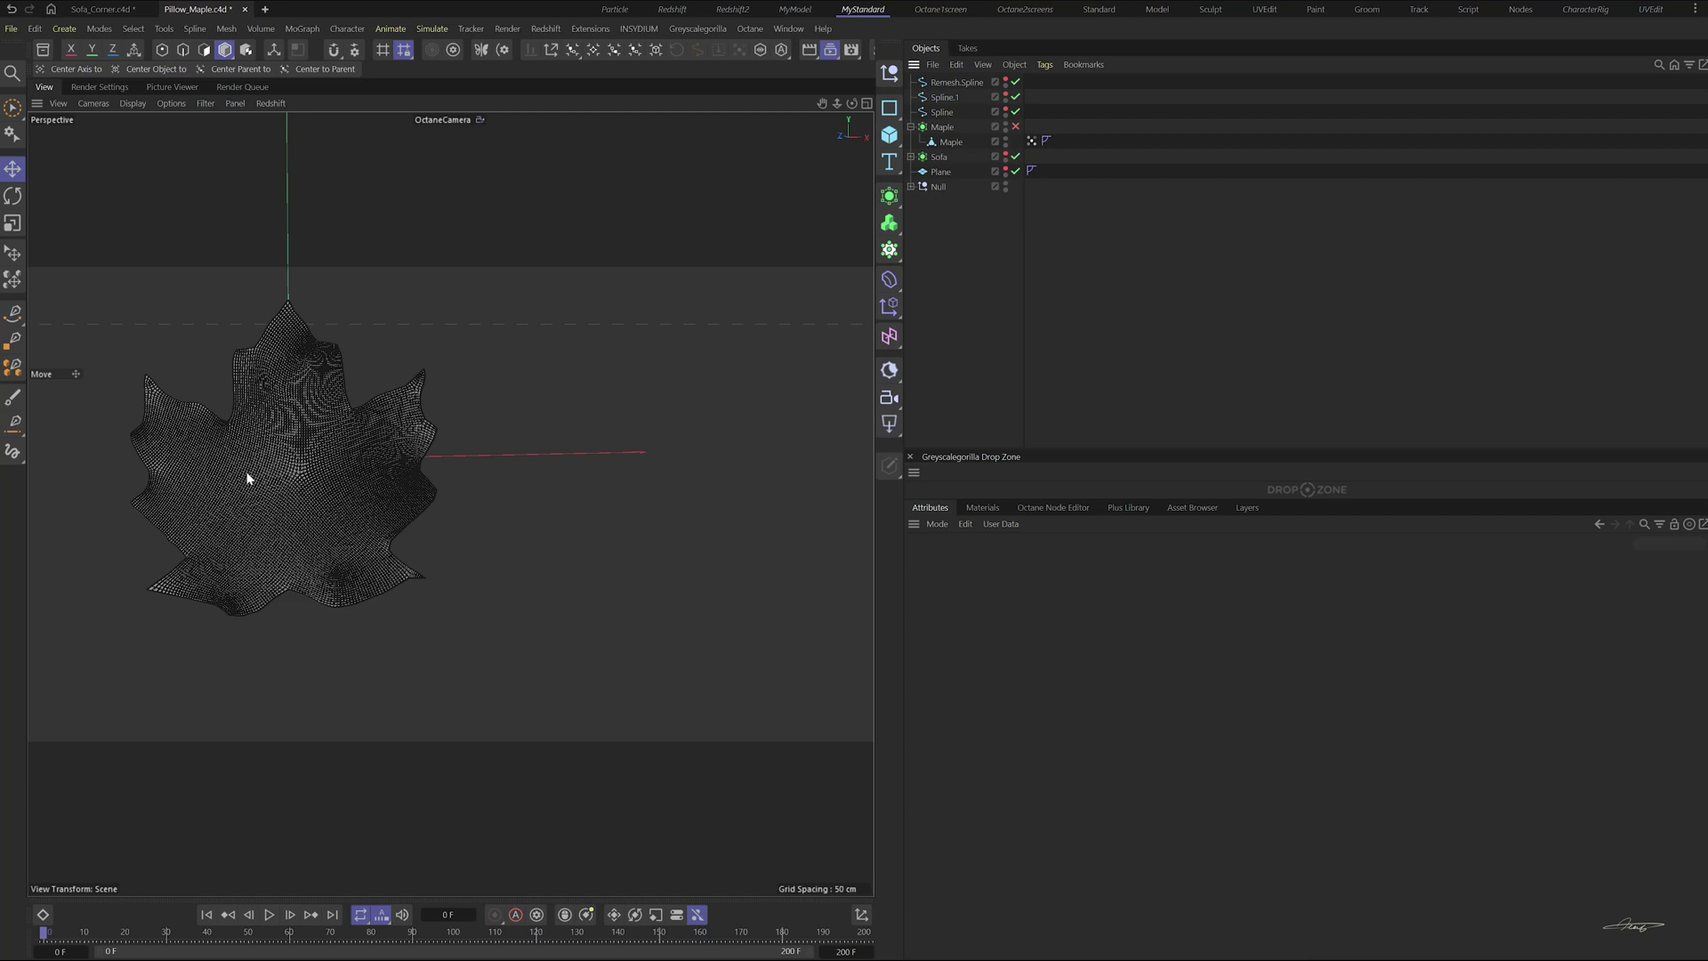
scroll(144, 403, "up", 2)
mouse_move(145, 403)
left_mouse_down("alt")
mouse_move(298, 546)
mouse_move(370, 449)
mouse_move(190, 553)
mouse_move(300, 511)
left_mouse_up("alt")
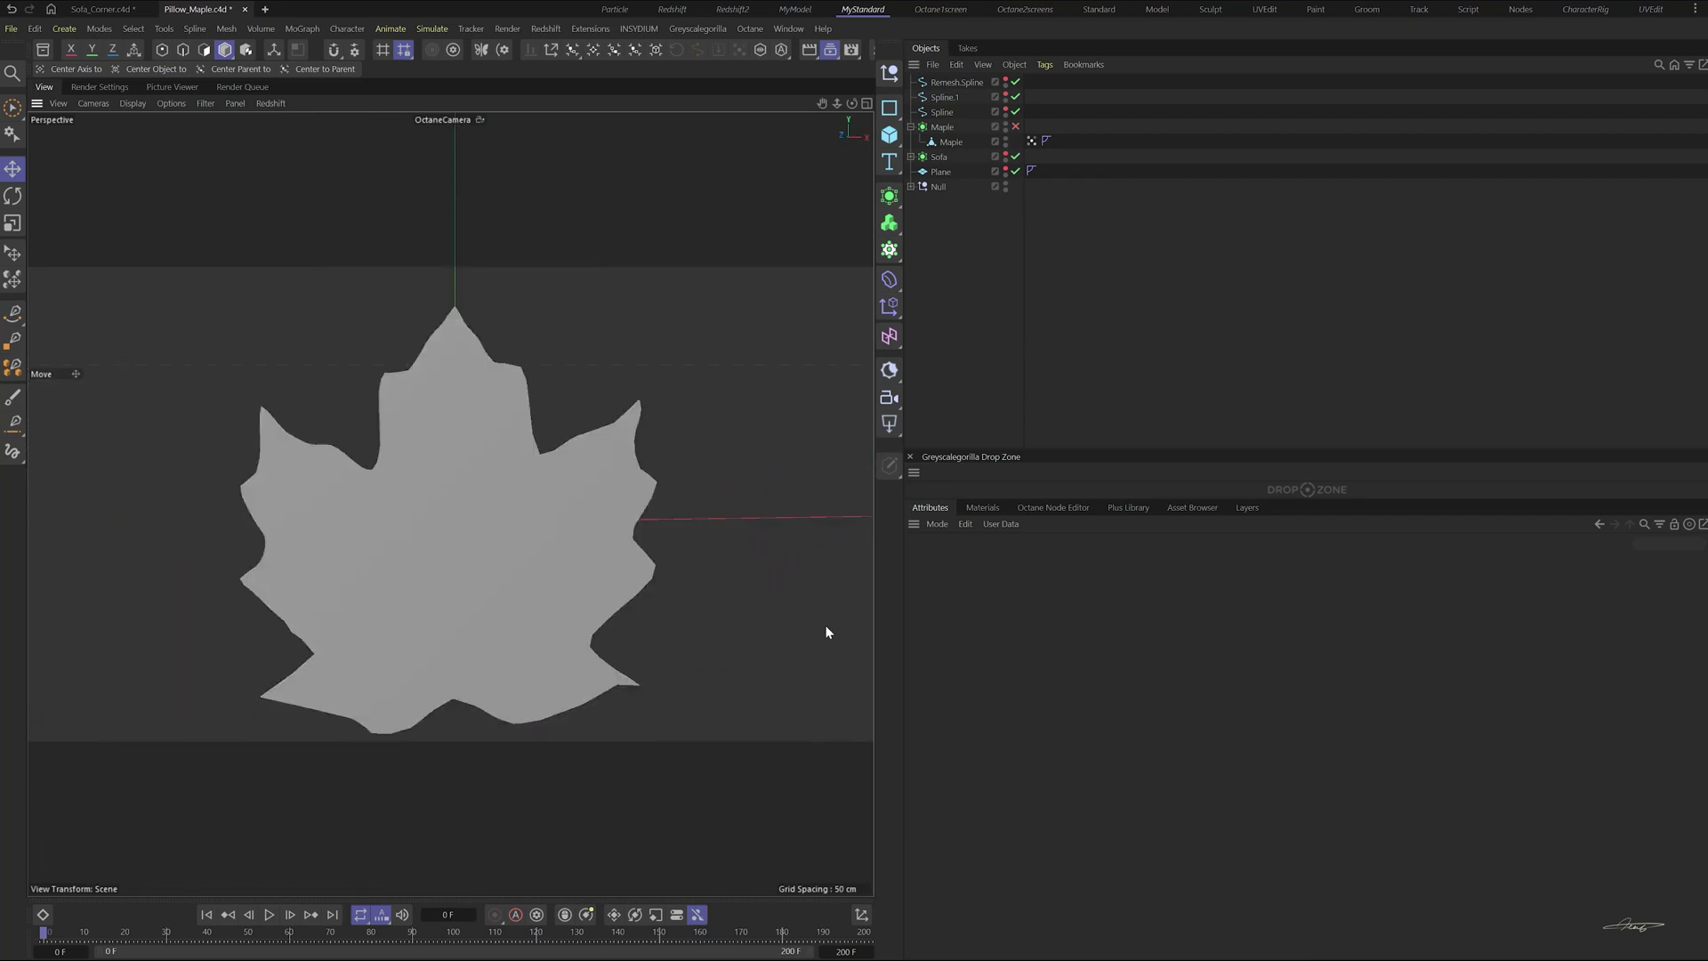
- Run a Commander command on the leaf mesh and maximise the Top view with the leaf photo
left_click(937, 141)
key("shift+c")
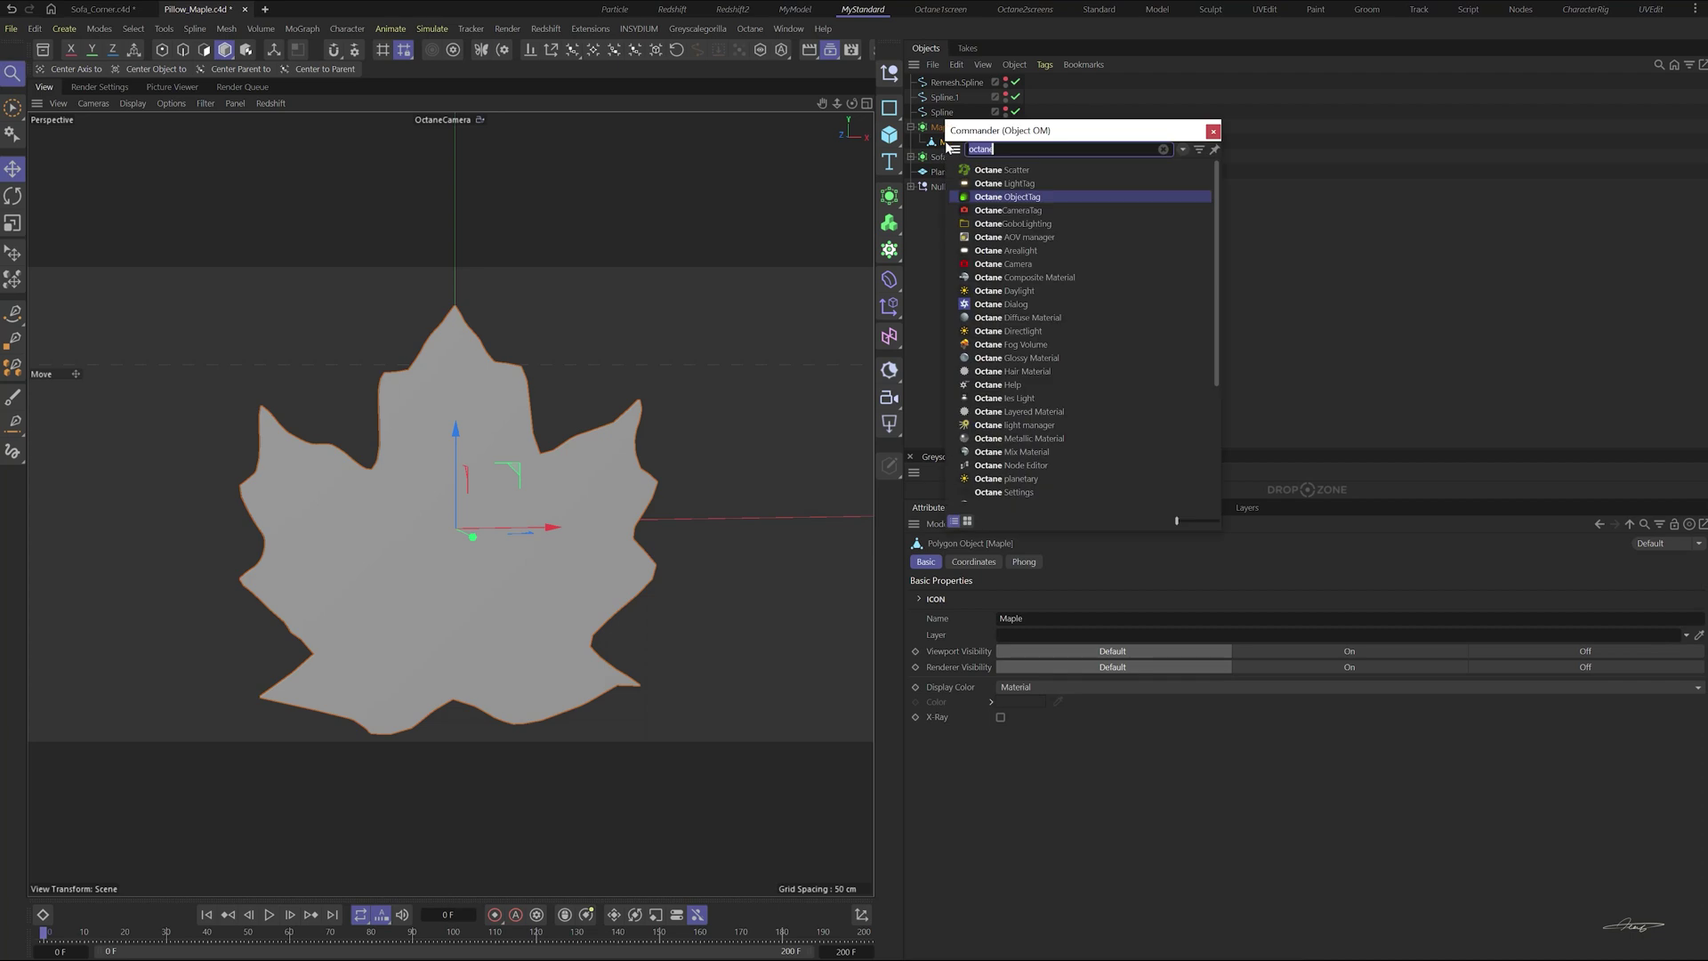
type("poly")
key("Return")
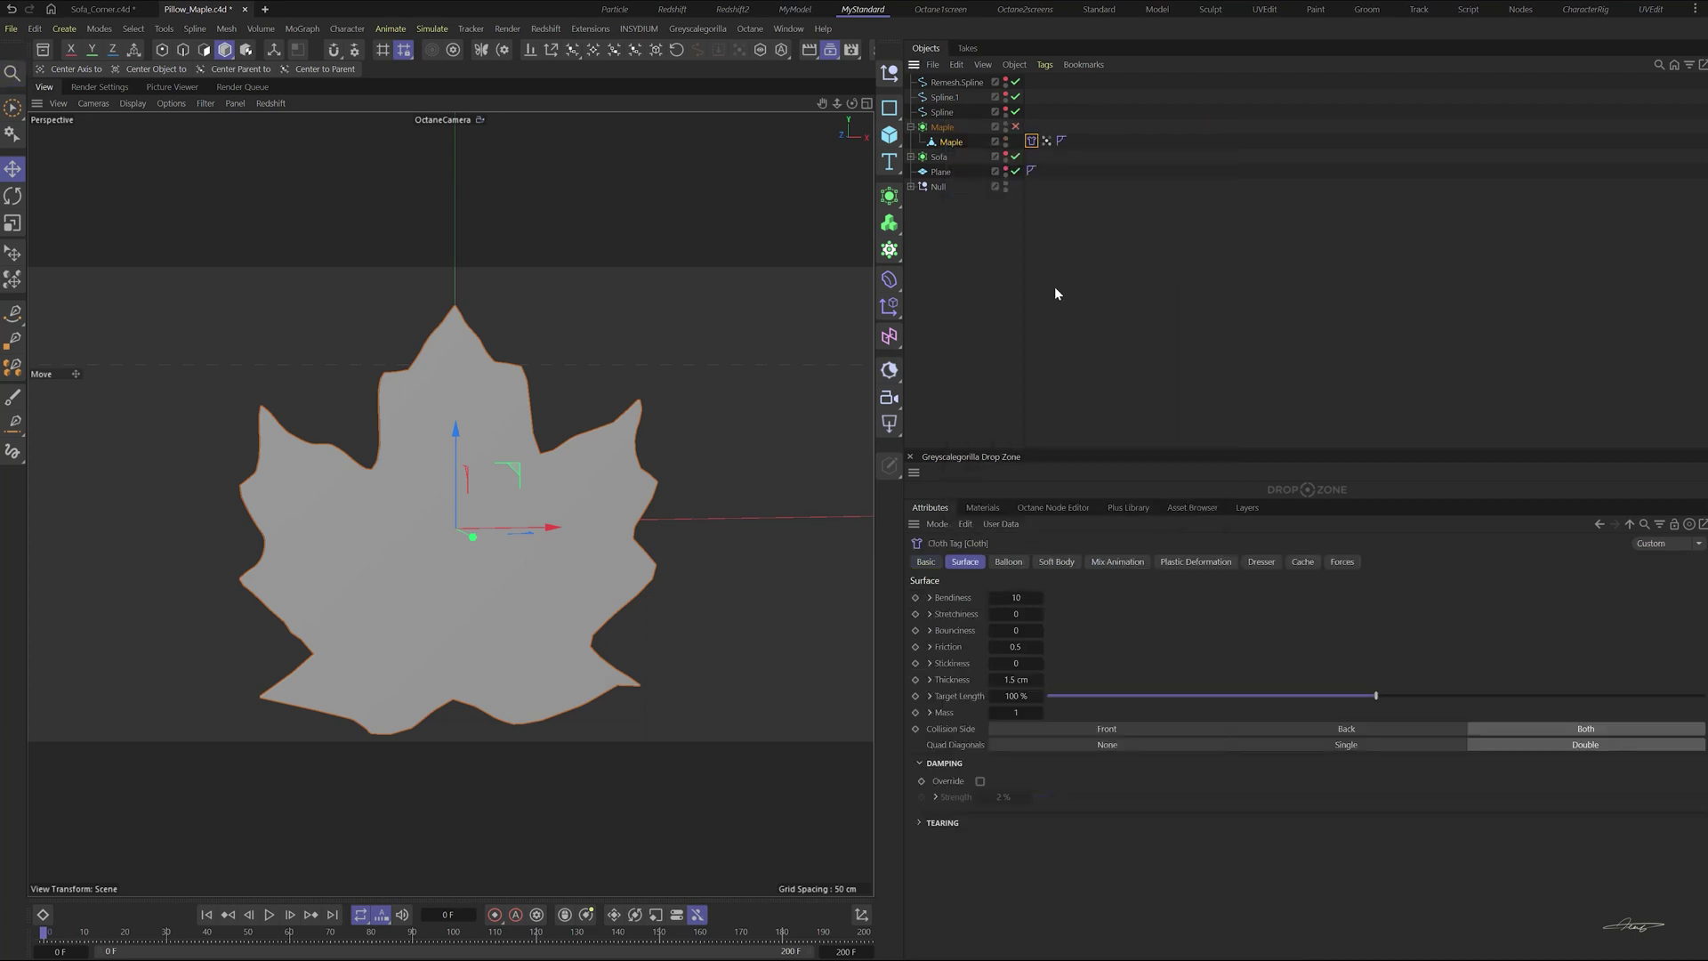
left_click(865, 102)
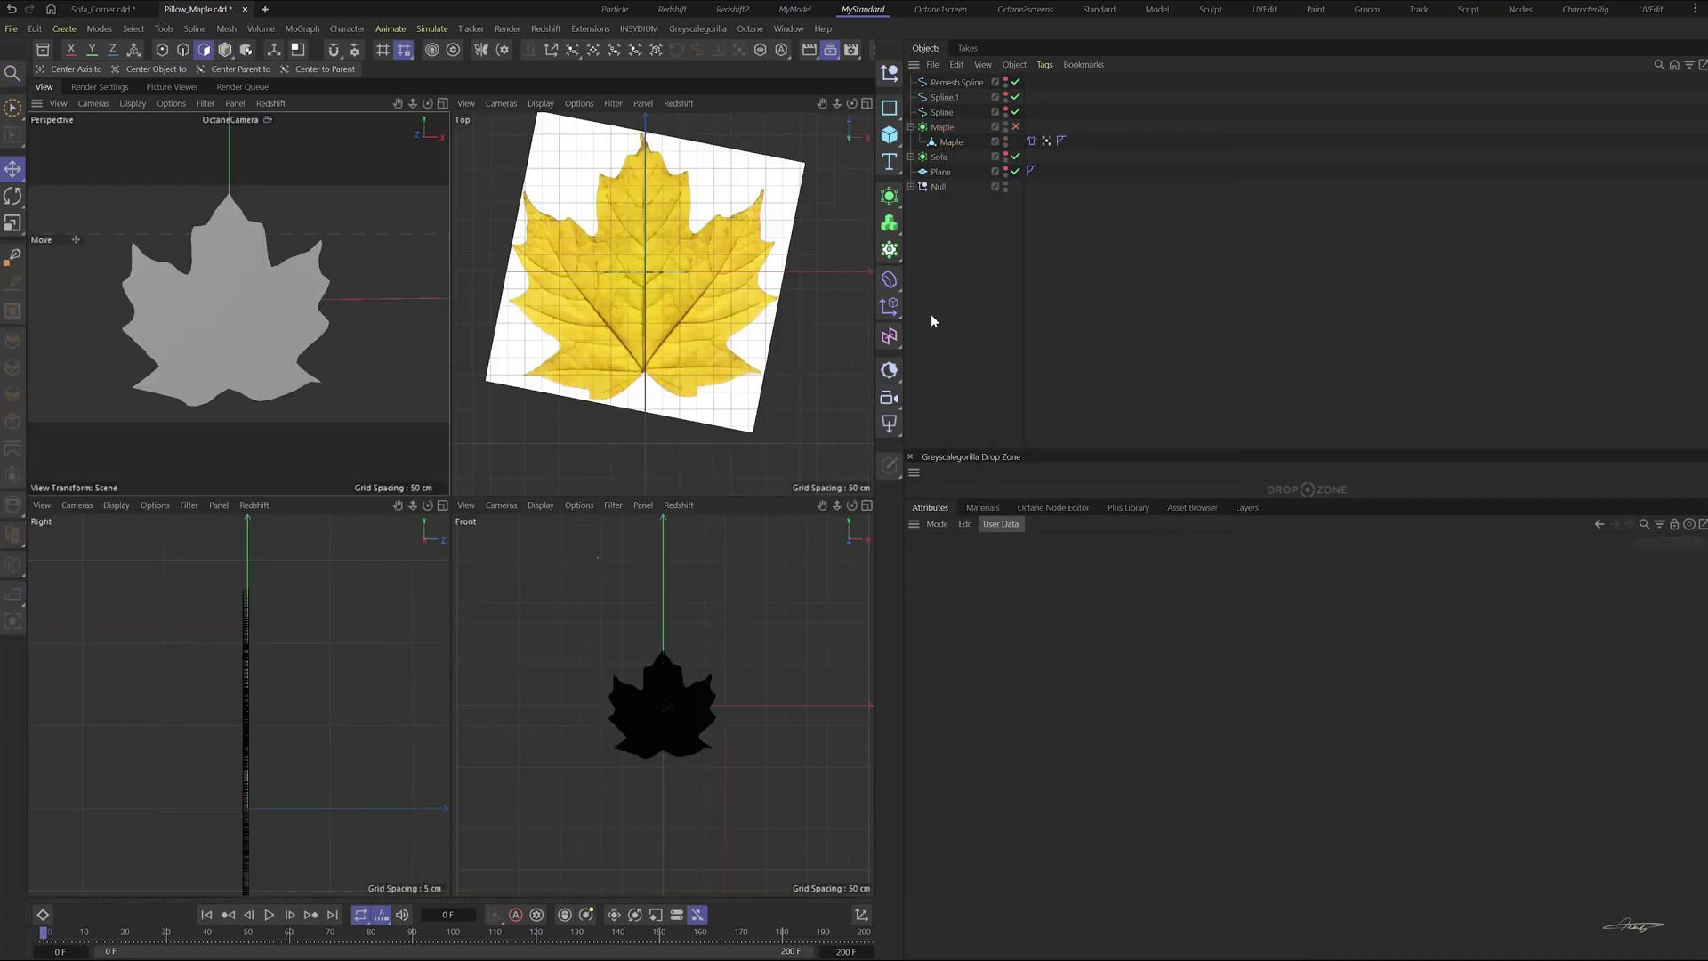
middle_click(631, 289)
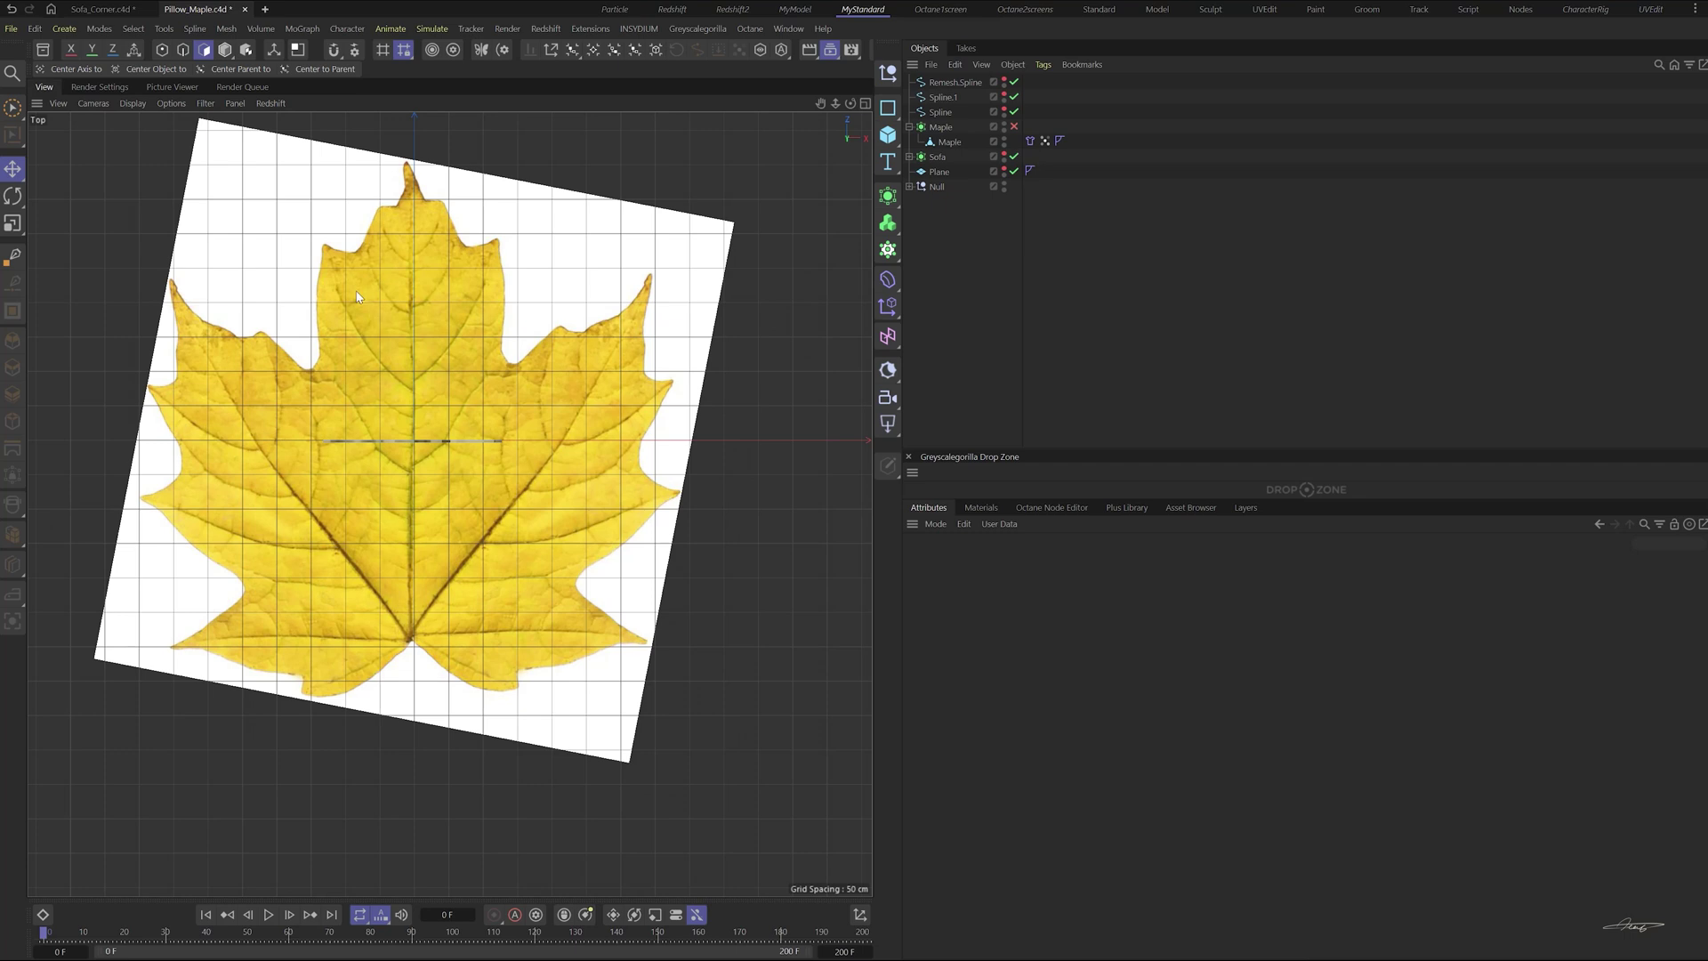
- Trace the leaf's vein splines over the photo with the Spline Pen
left_click(159, 52)
left_click(409, 651)
left_click(410, 251)
scroll(410, 650, "up", 3)
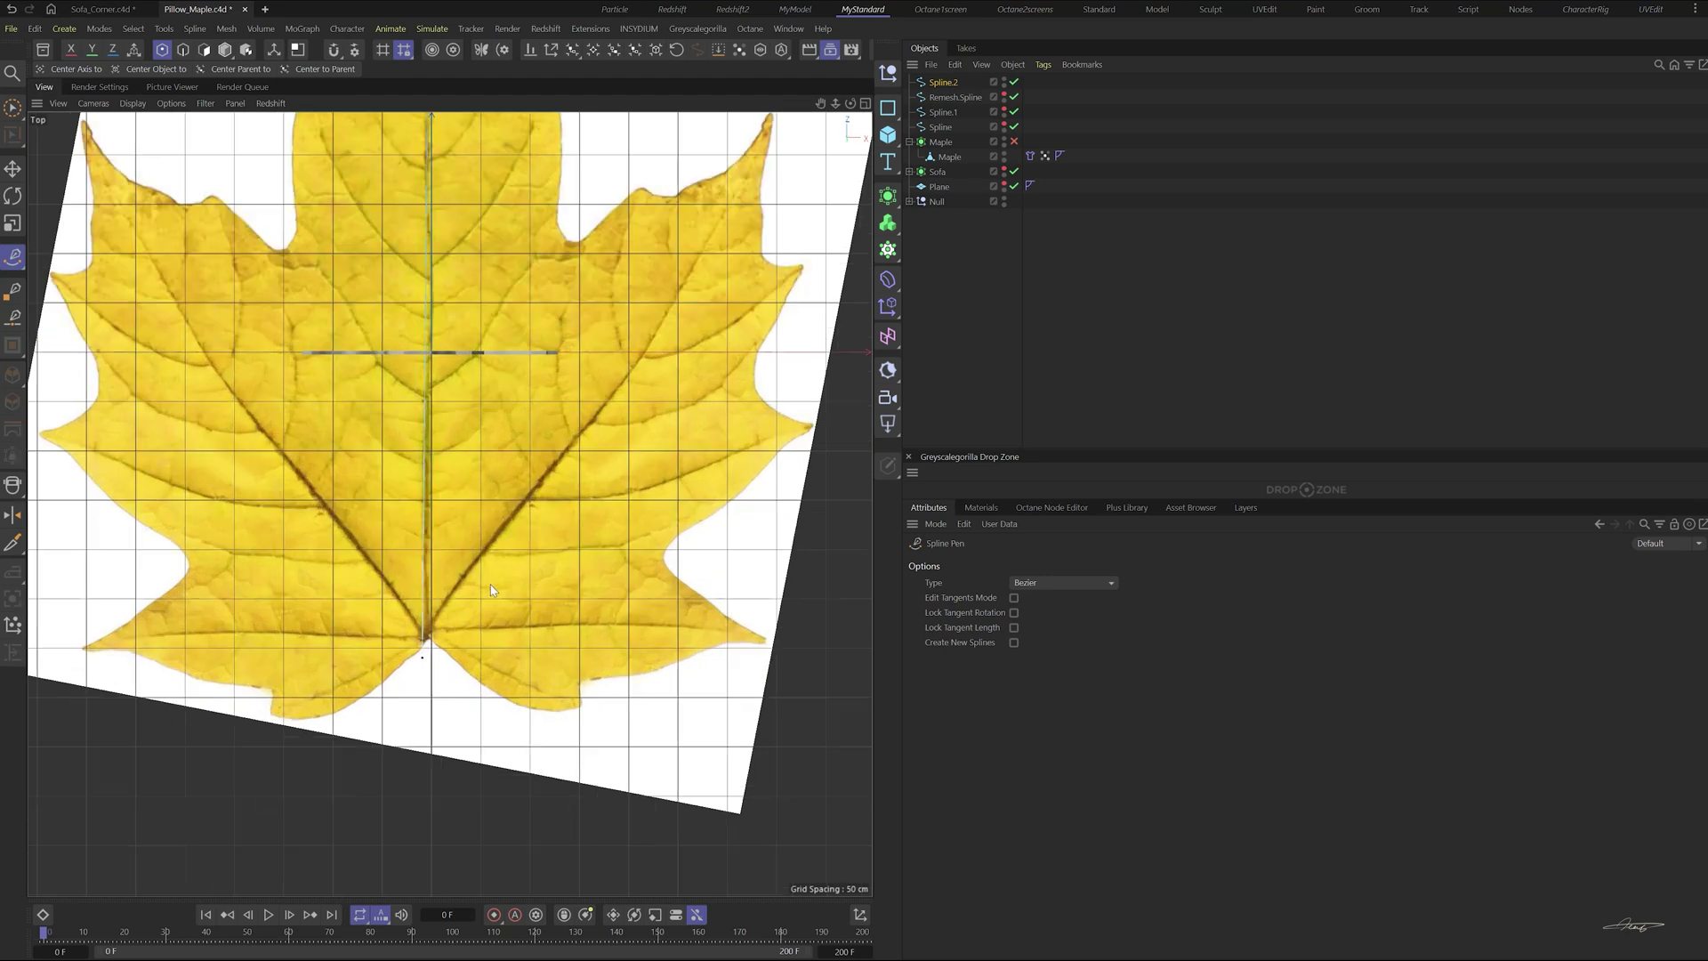
left_click_drag(704, 248, 346, 653)
scroll(309, 743, "down", 3)
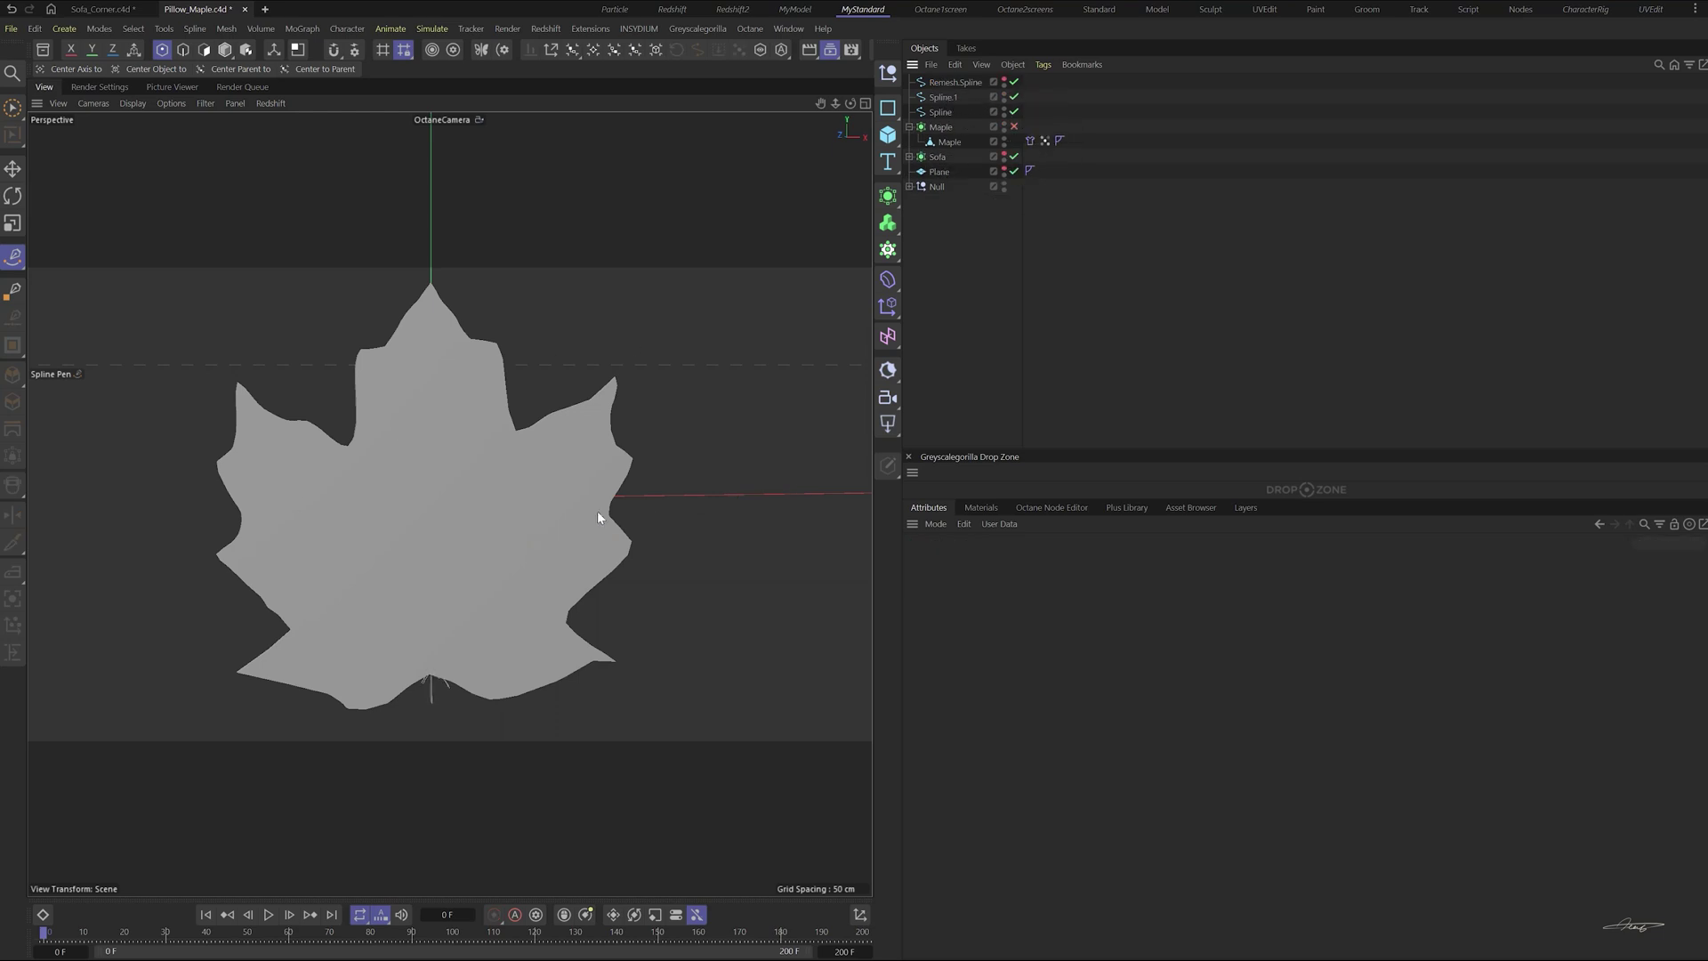
scroll(476, 539, "up", 2)
- Set Maple's Viewport Visibility to Off and check the splines edge-on
left_click(942, 140)
left_click(225, 50)
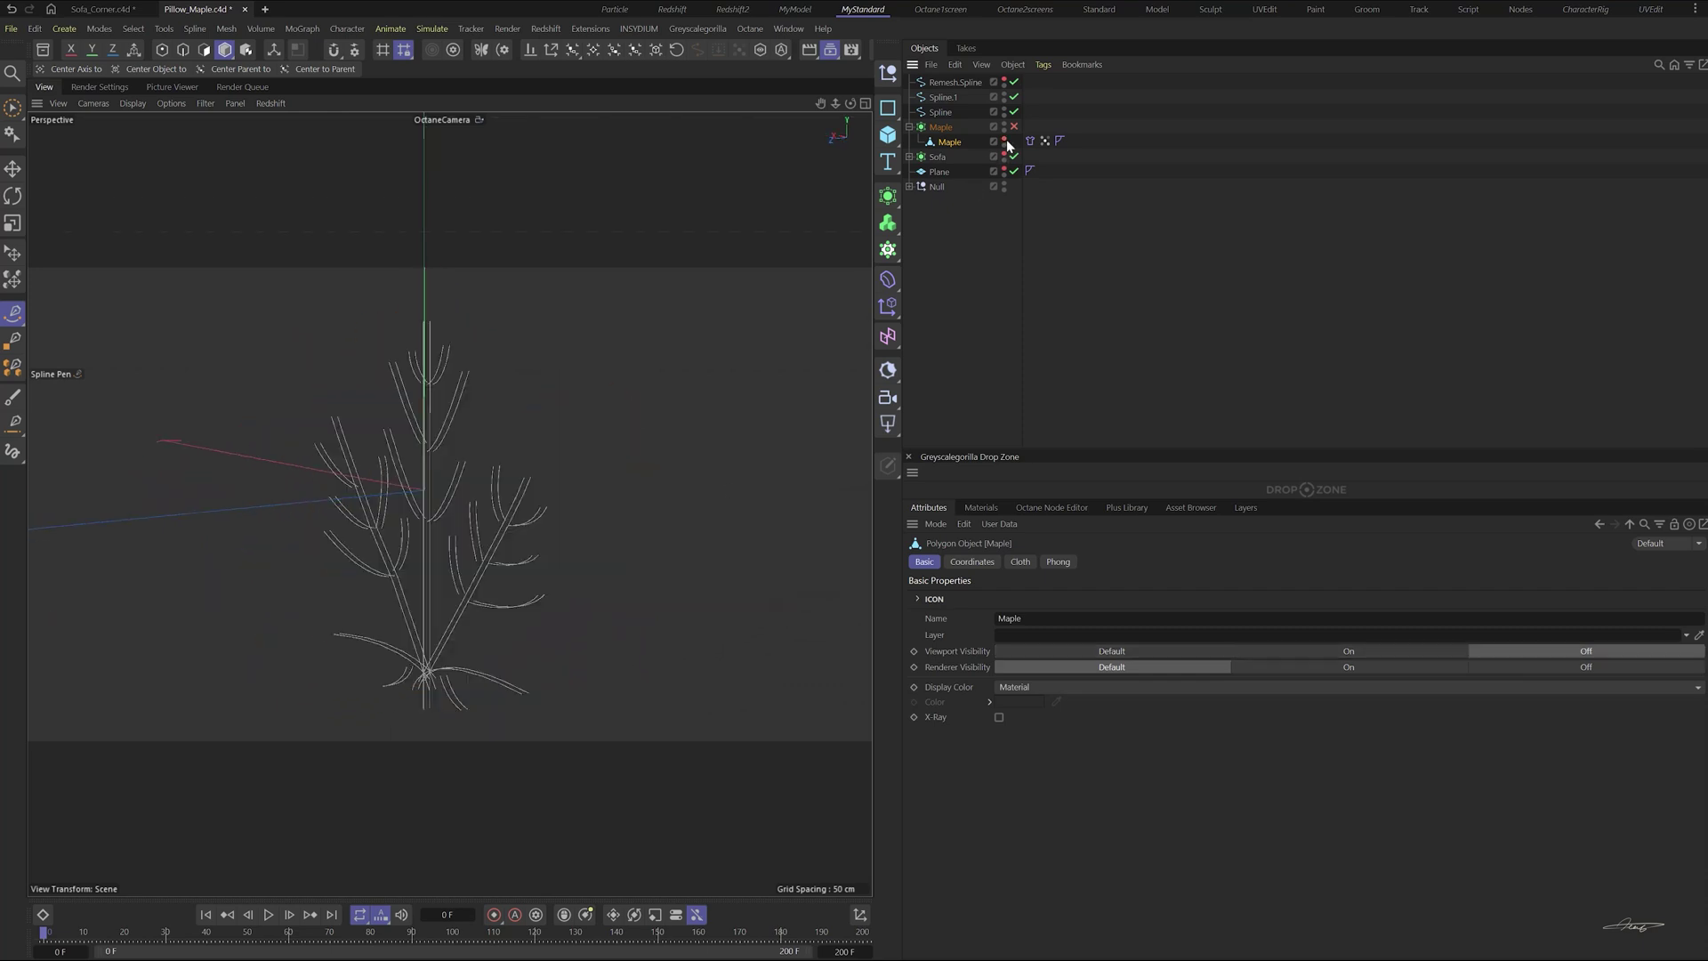
left_click_drag(120, 541, 534, 383, "alt")
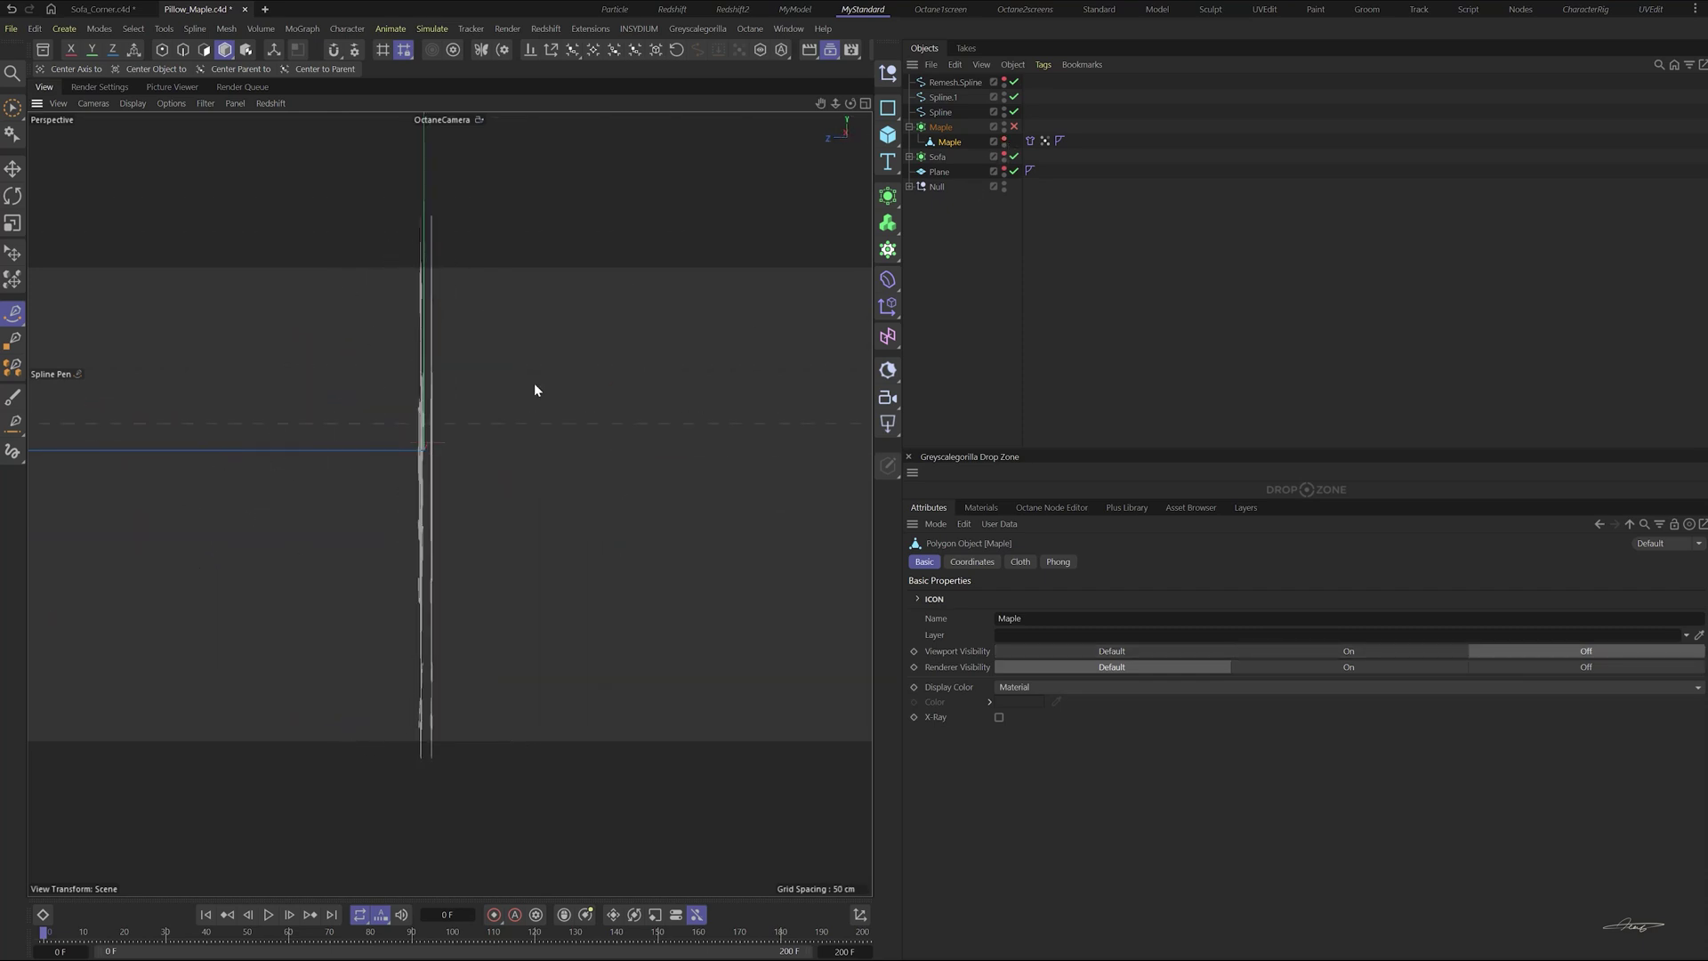
- Show the leaf again, select all its polygons and create a Vertex Map tag
left_click(1003, 126)
key("ctrl+shift+z")
left_click(202, 50)
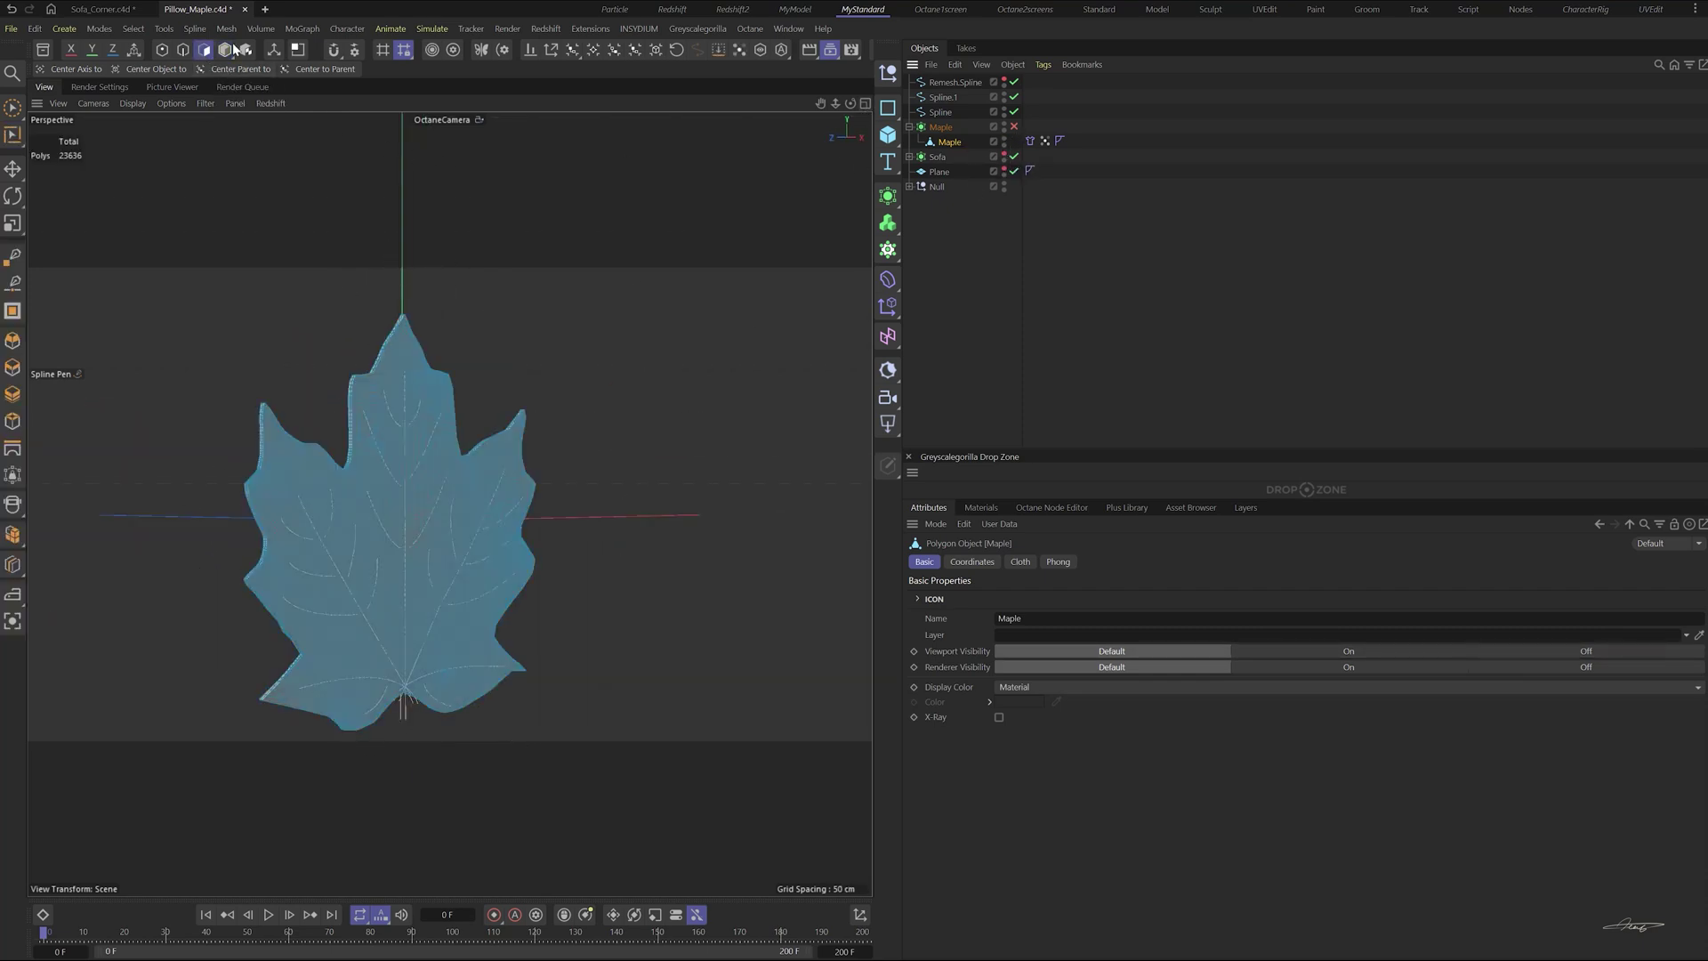
key("ctrl+a")
left_click(741, 51)
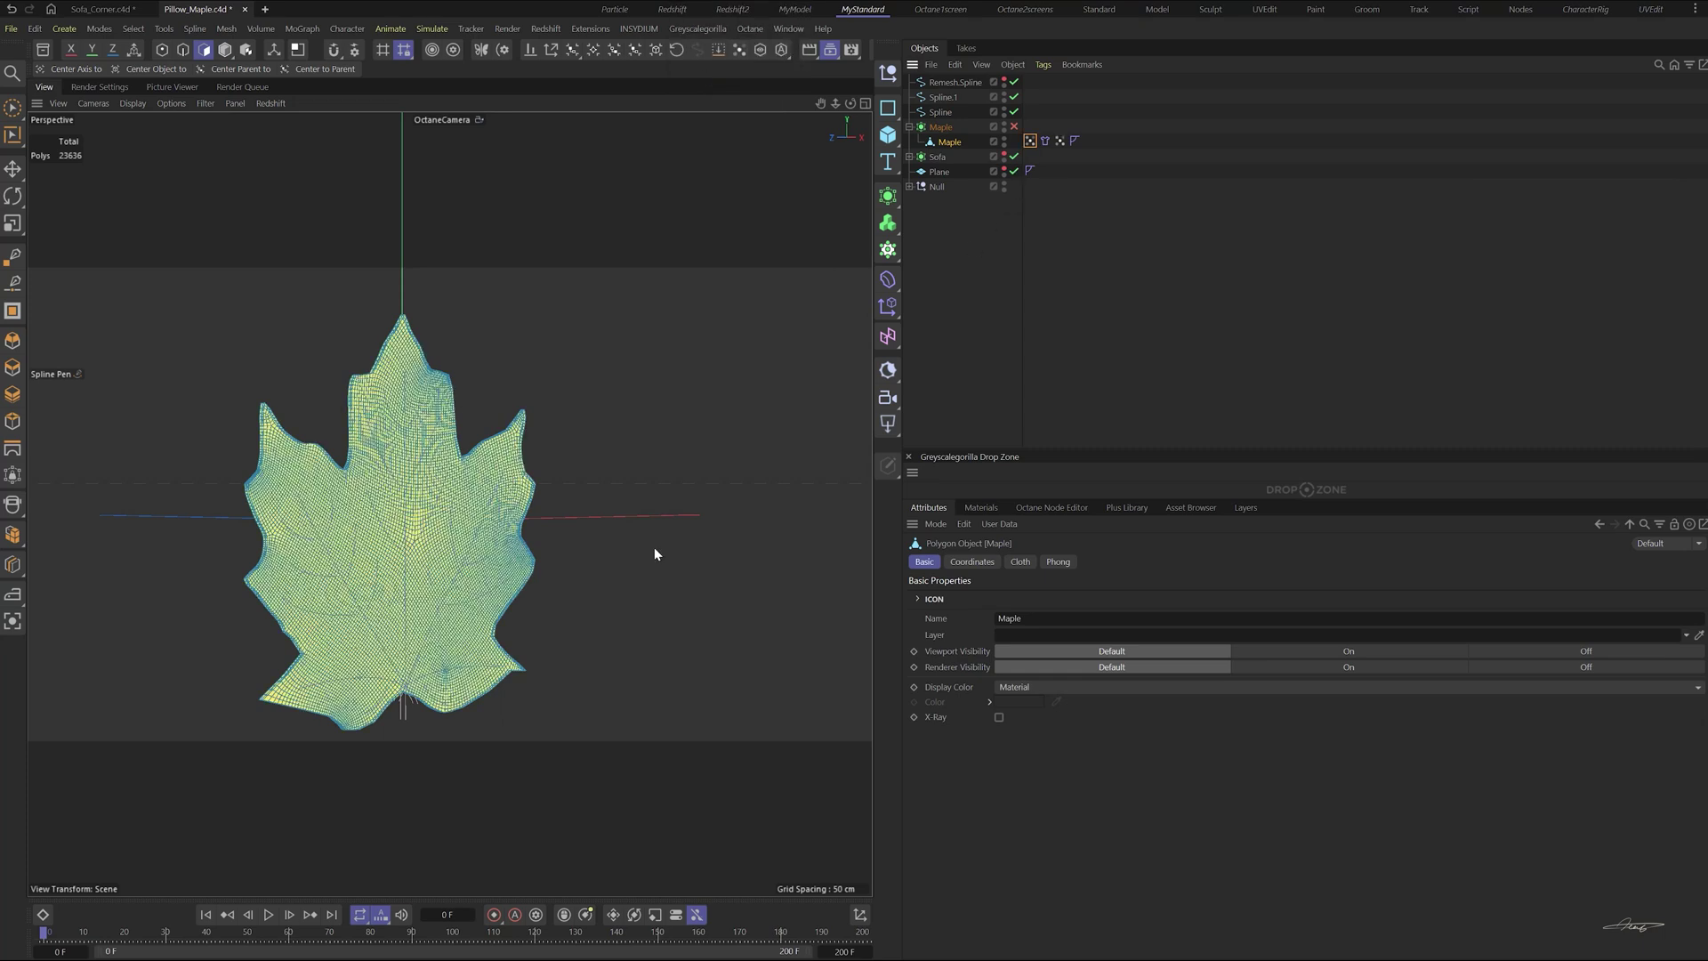
left_click(1030, 139)
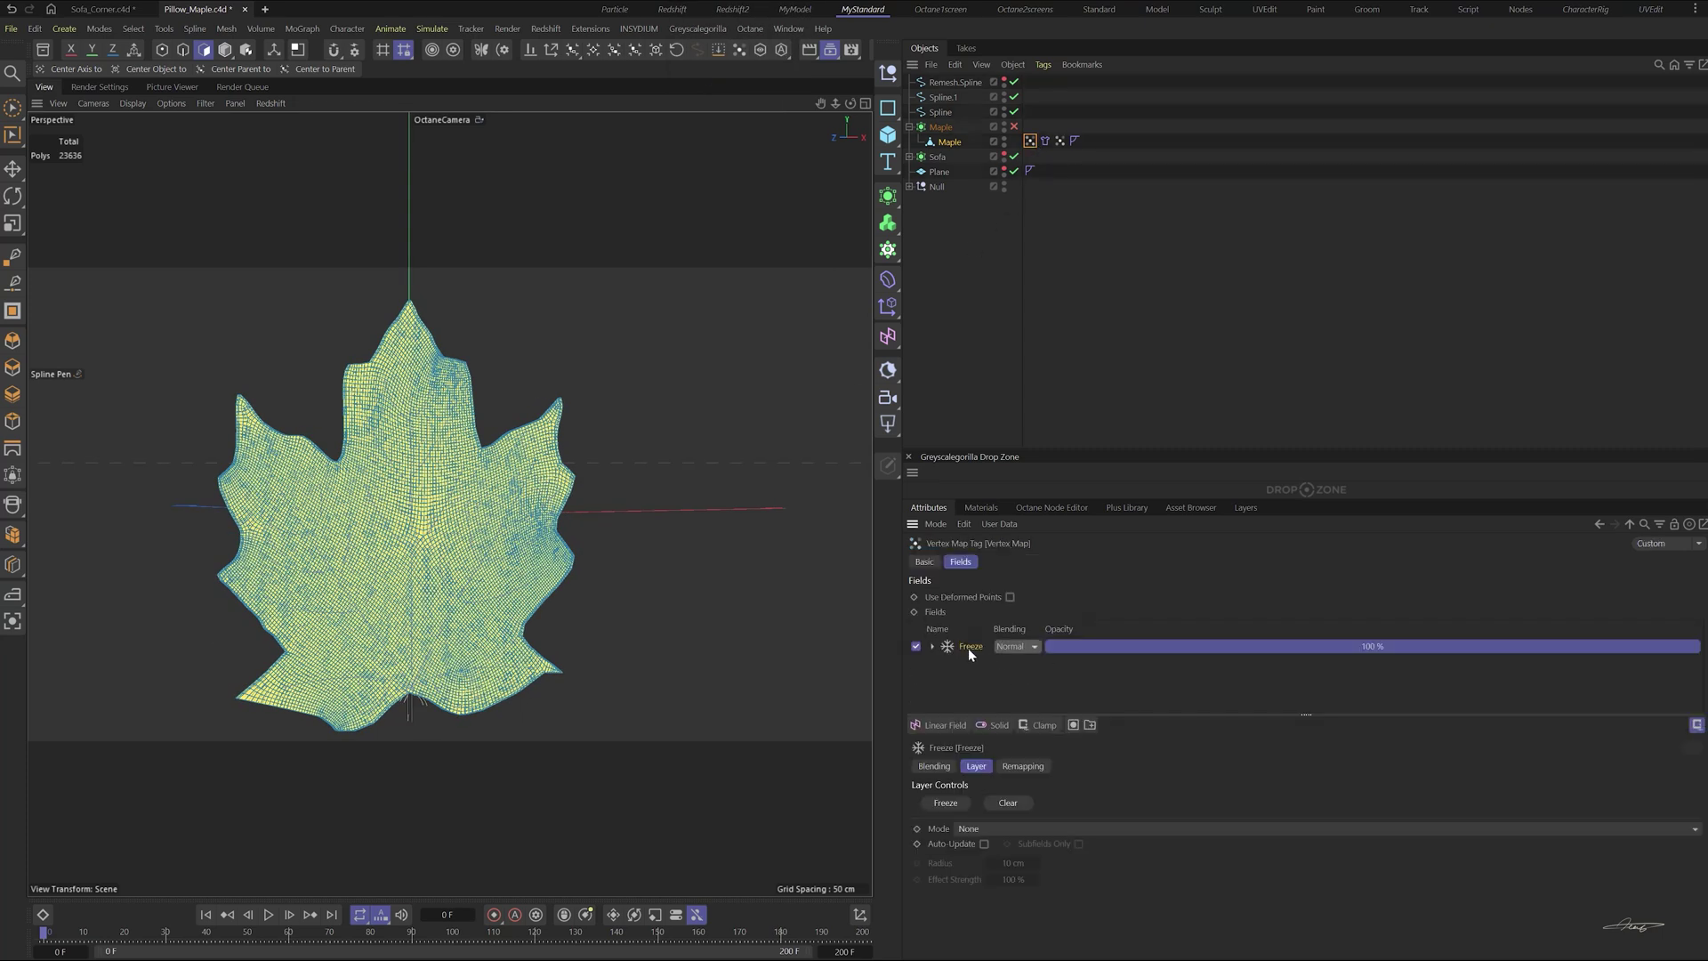
- Add Spline and Spline.1 as fields in the vertex map's Fields list
left_click(969, 647)
left_click(942, 97)
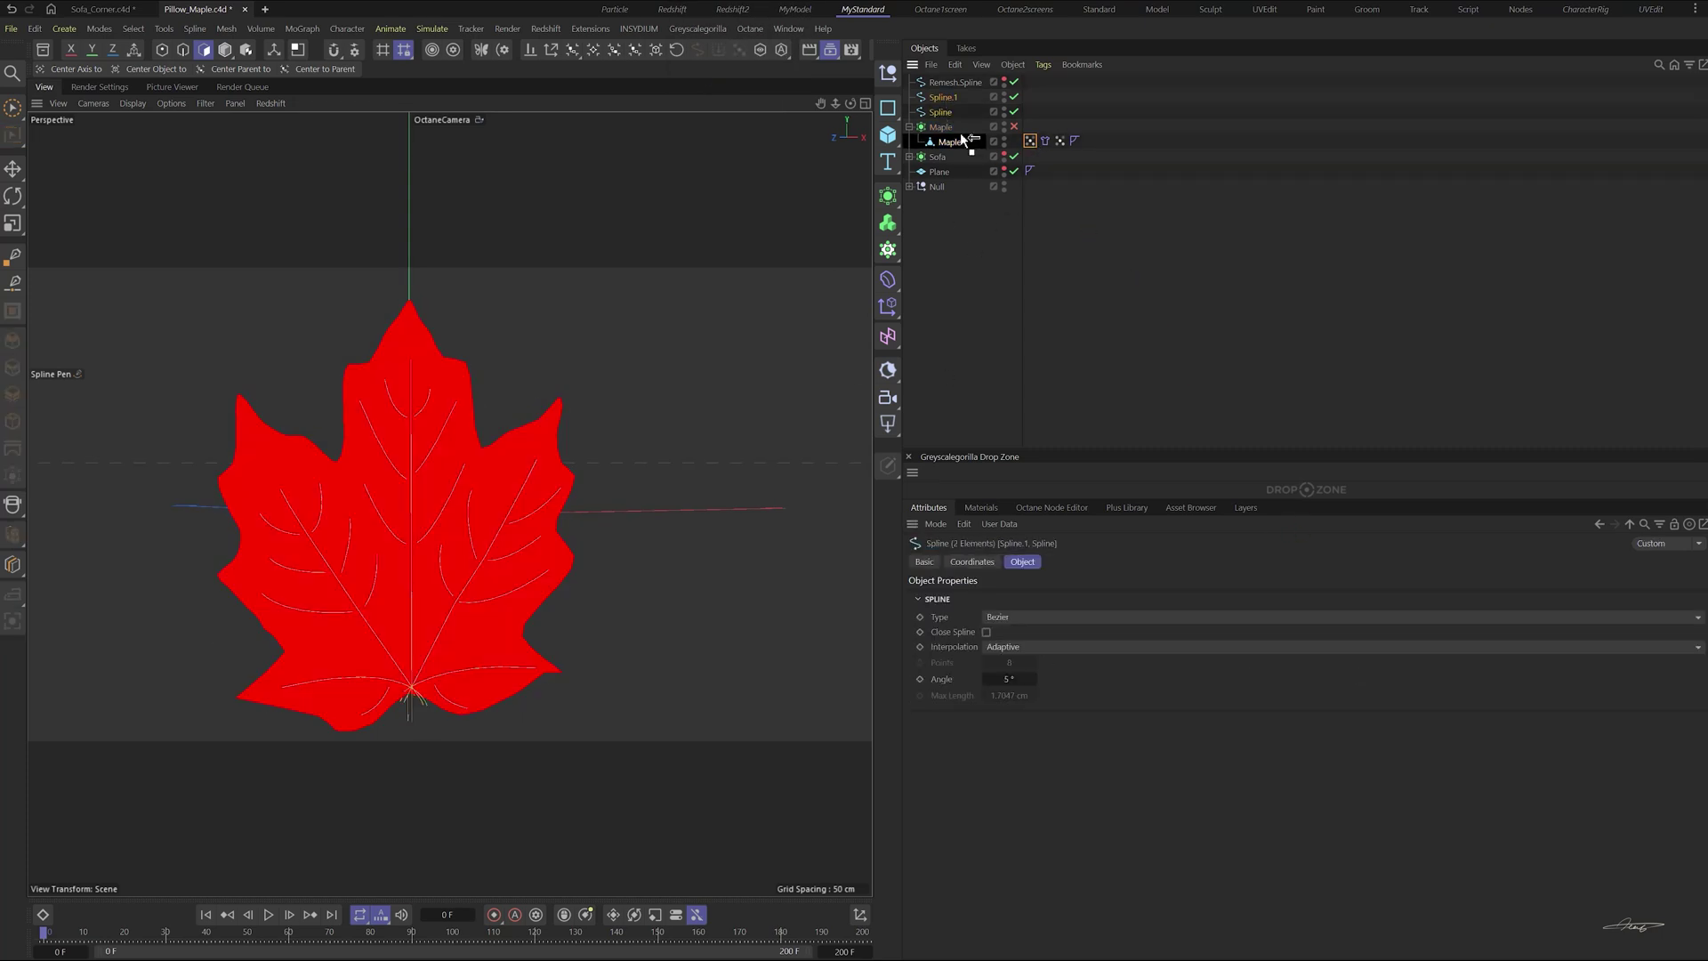
left_click(1030, 140)
left_click_drag(1103, 674, 1106, 672)
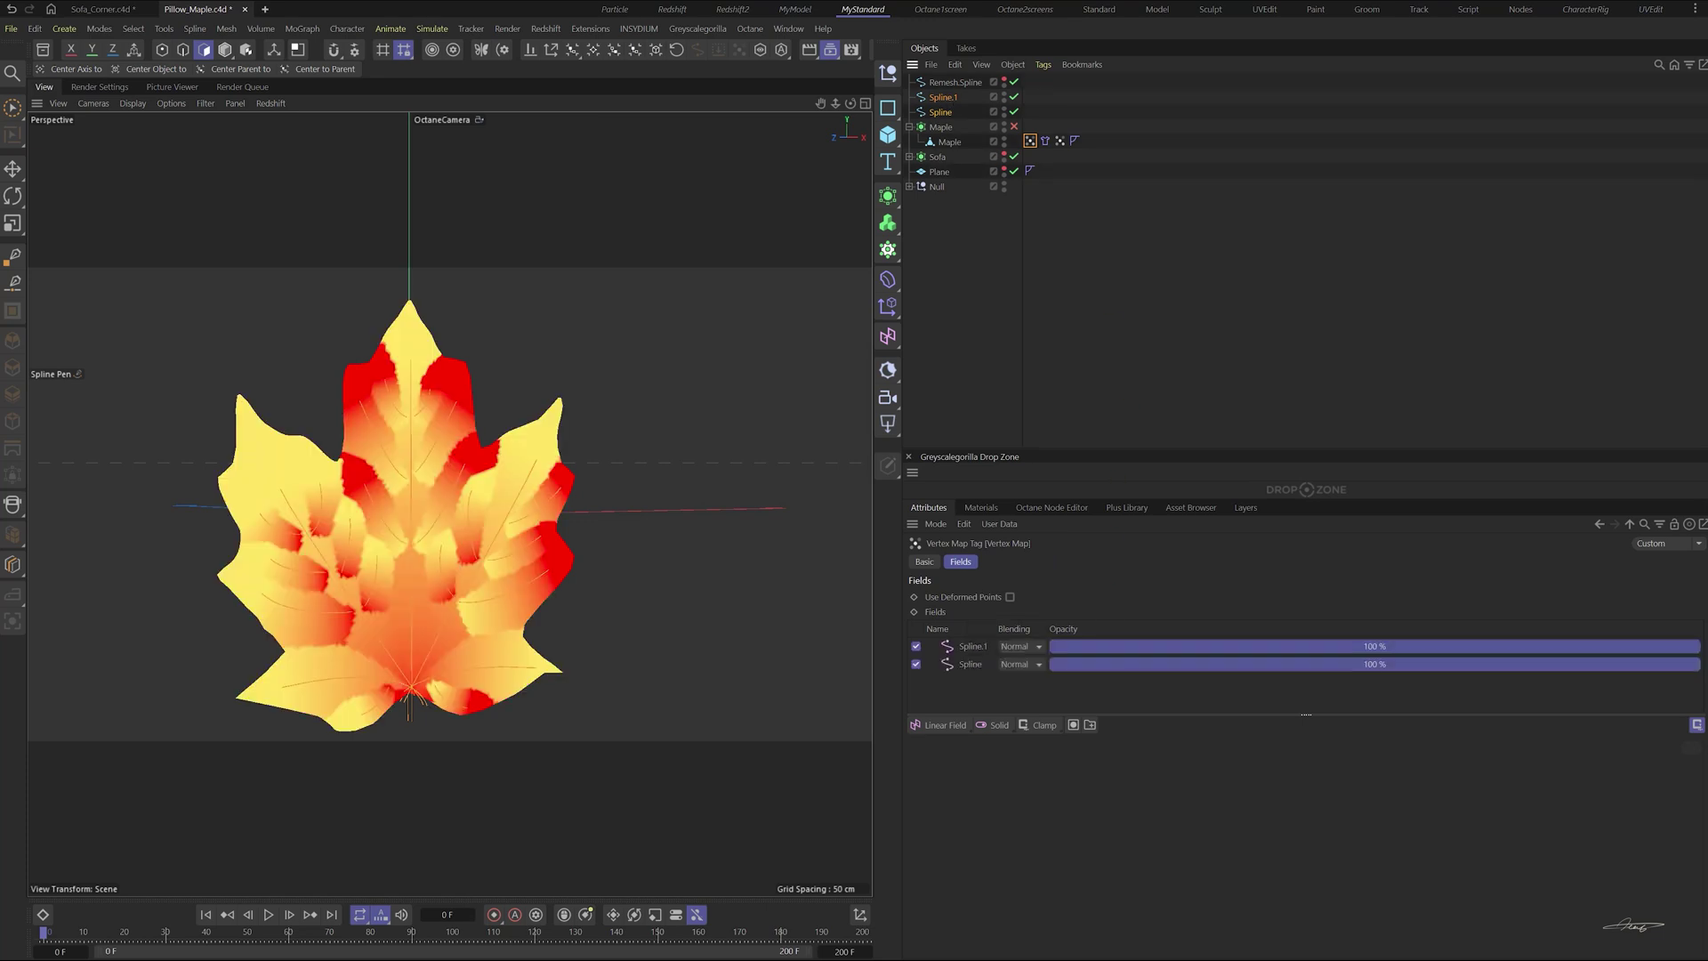
- Set both spline fields to Distance Mode Radius with a 5 cm radius
left_click(972, 665)
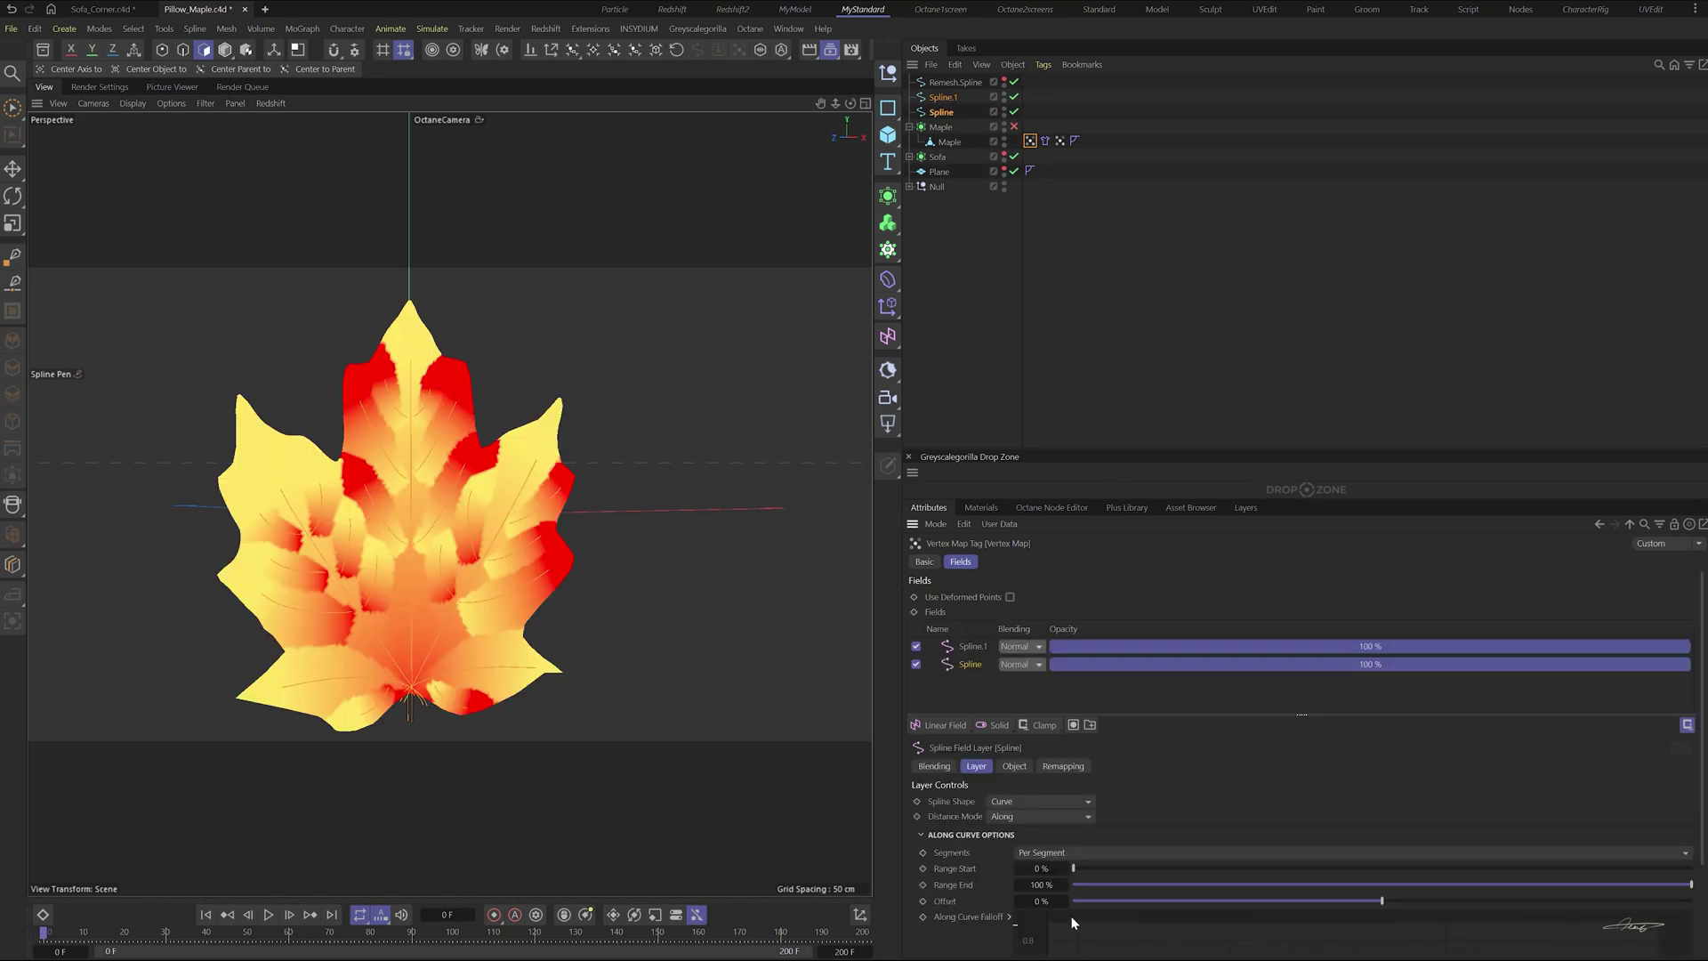
left_click(974, 646, "shift")
left_click(1059, 815)
left_click_drag(1115, 853, 1084, 855)
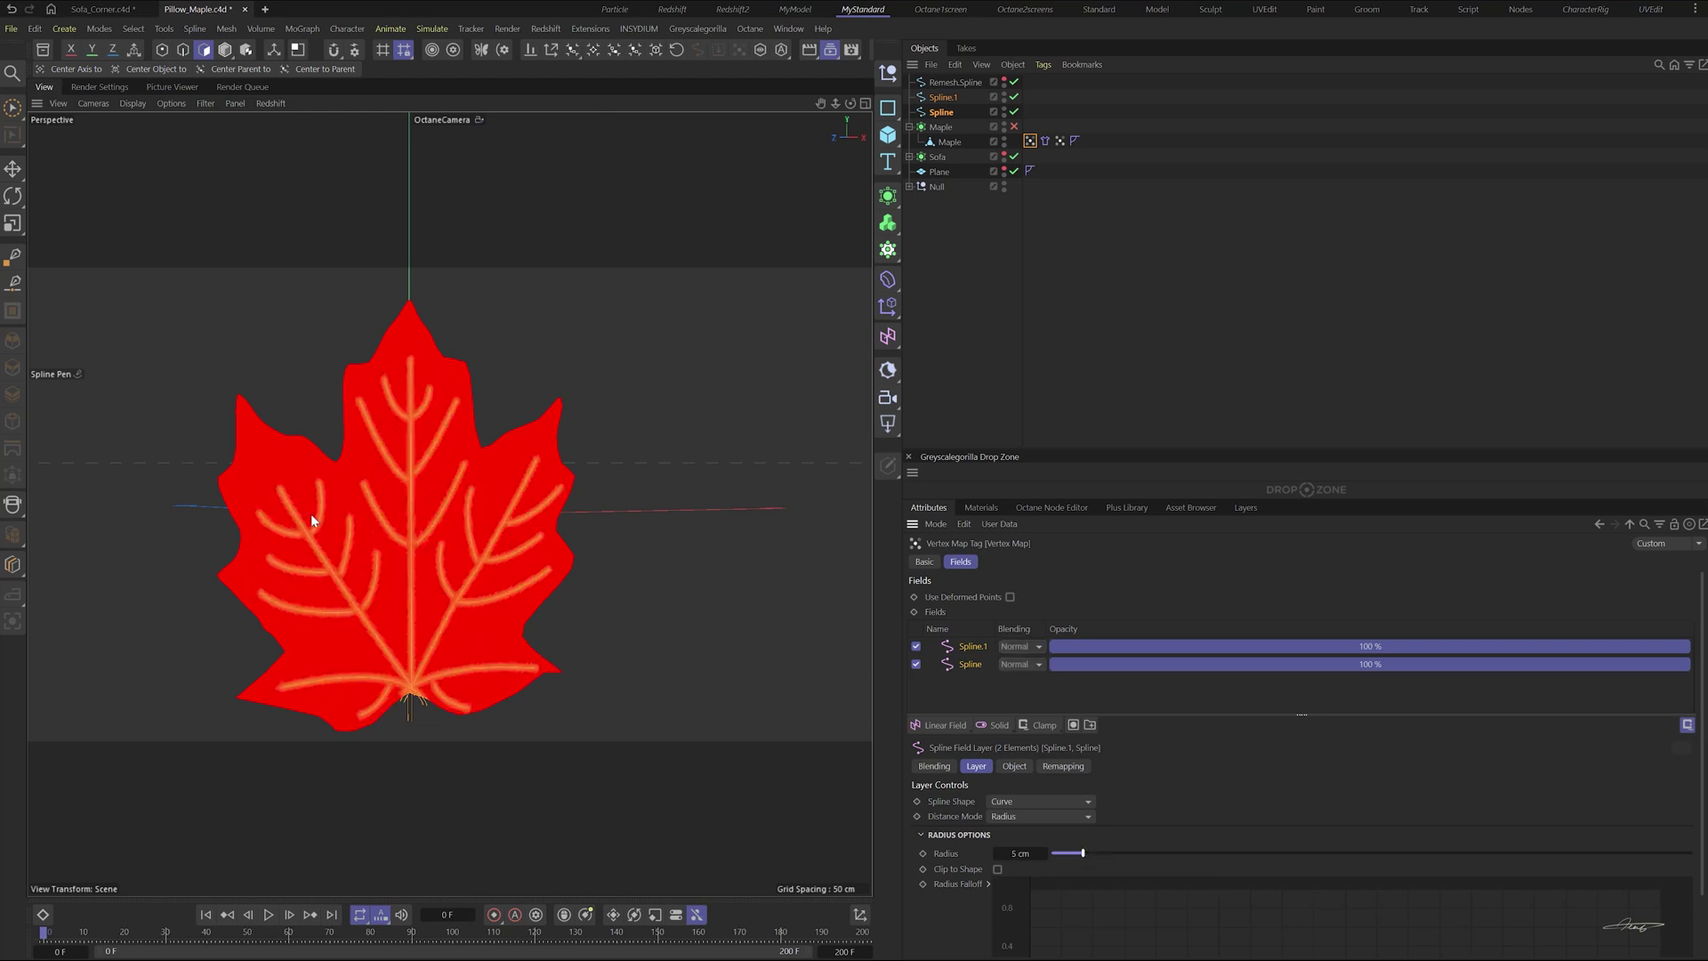
left_click_drag(575, 474, 733, 610, "alt")
- Set Spline.1 blending to Max and invert the vertex map weights
left_click(1014, 646)
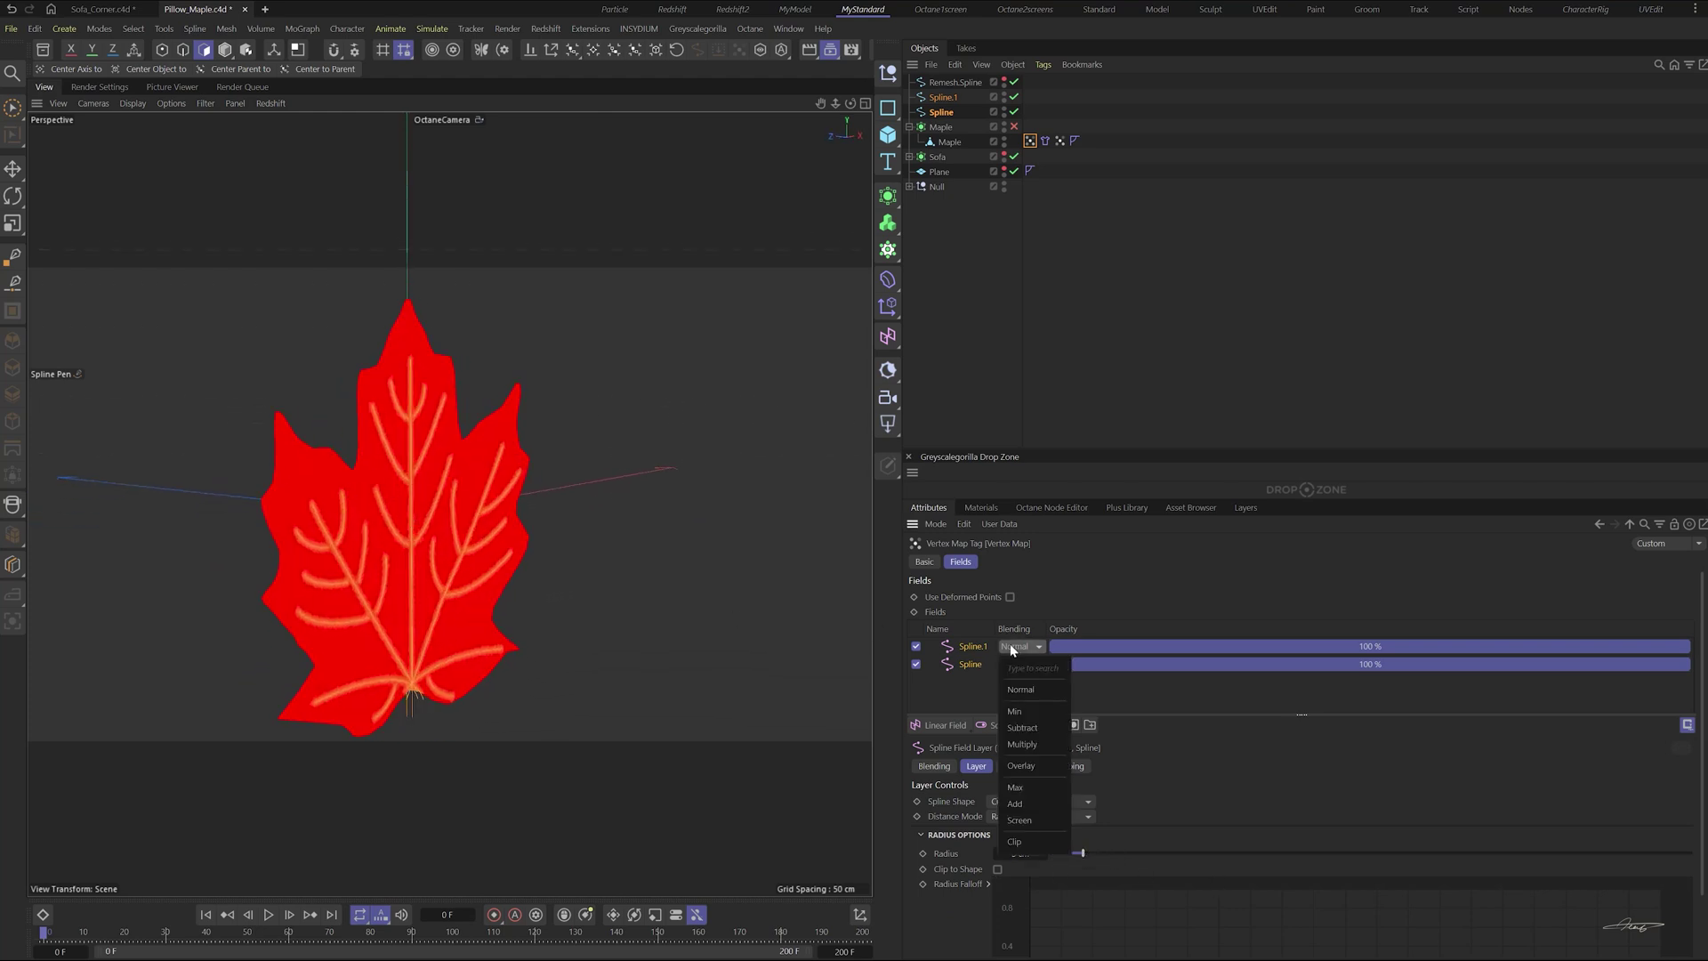
left_click(1016, 788)
left_click_drag(684, 538, 957, 226, "alt")
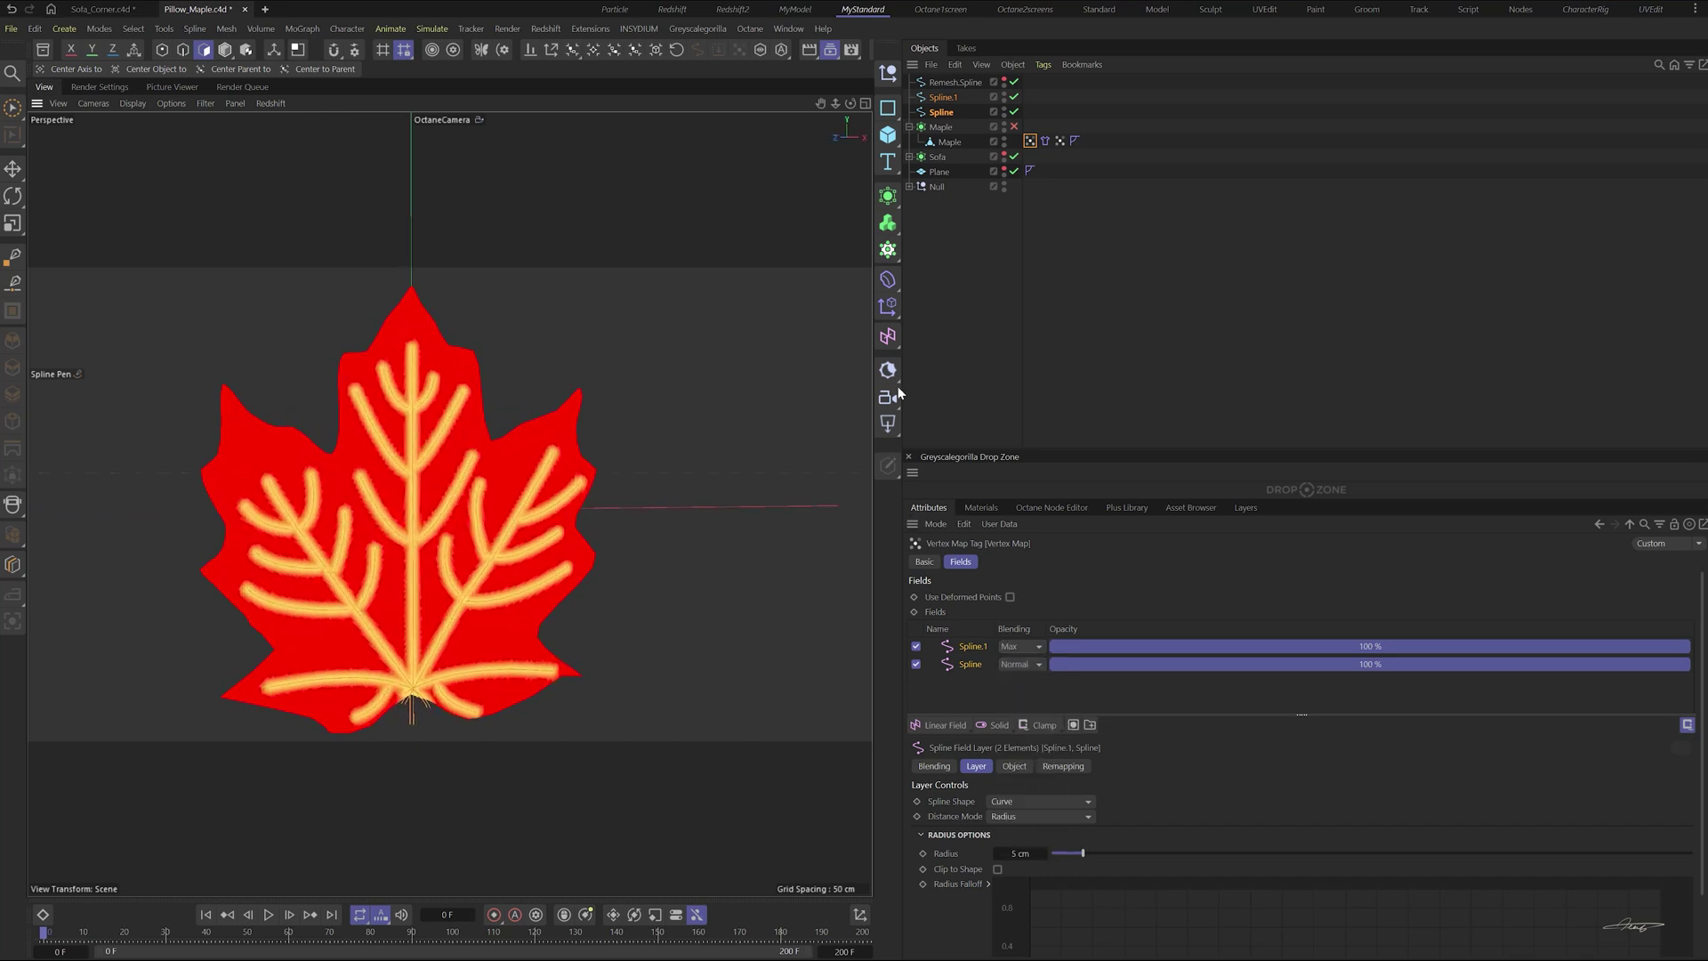
left_click(924, 560)
left_click(996, 694)
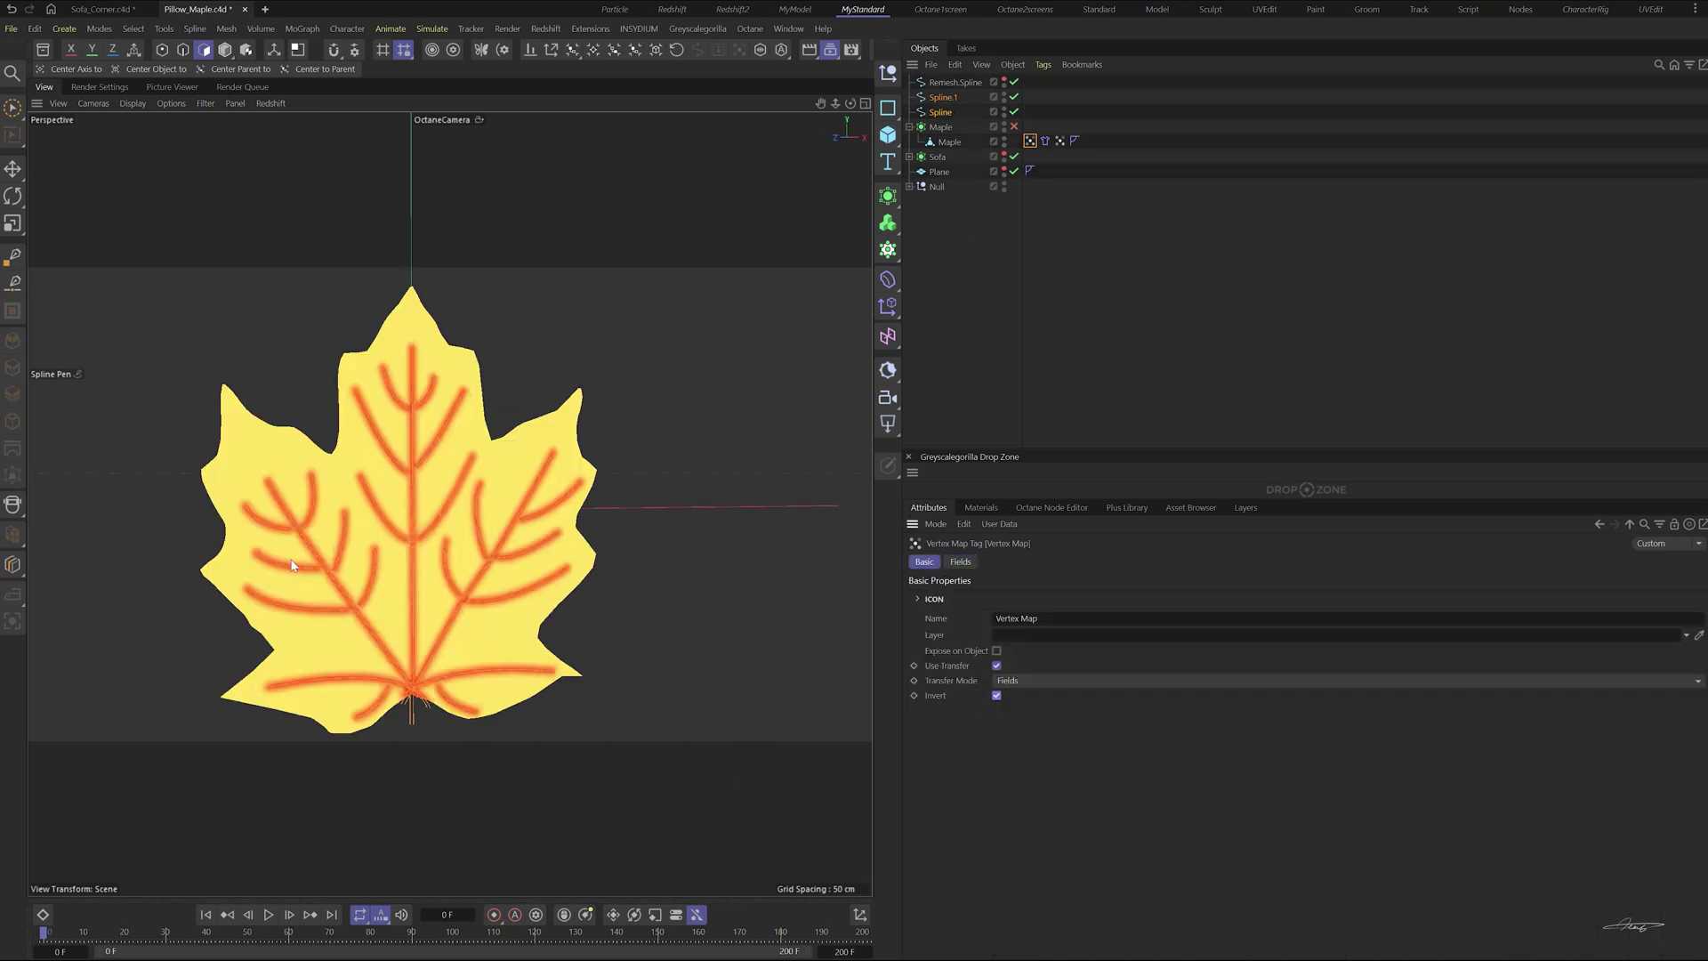
- Set the cloth Target Length to 110% and Balloon Expansion Time to 60 frames
left_click(1044, 141)
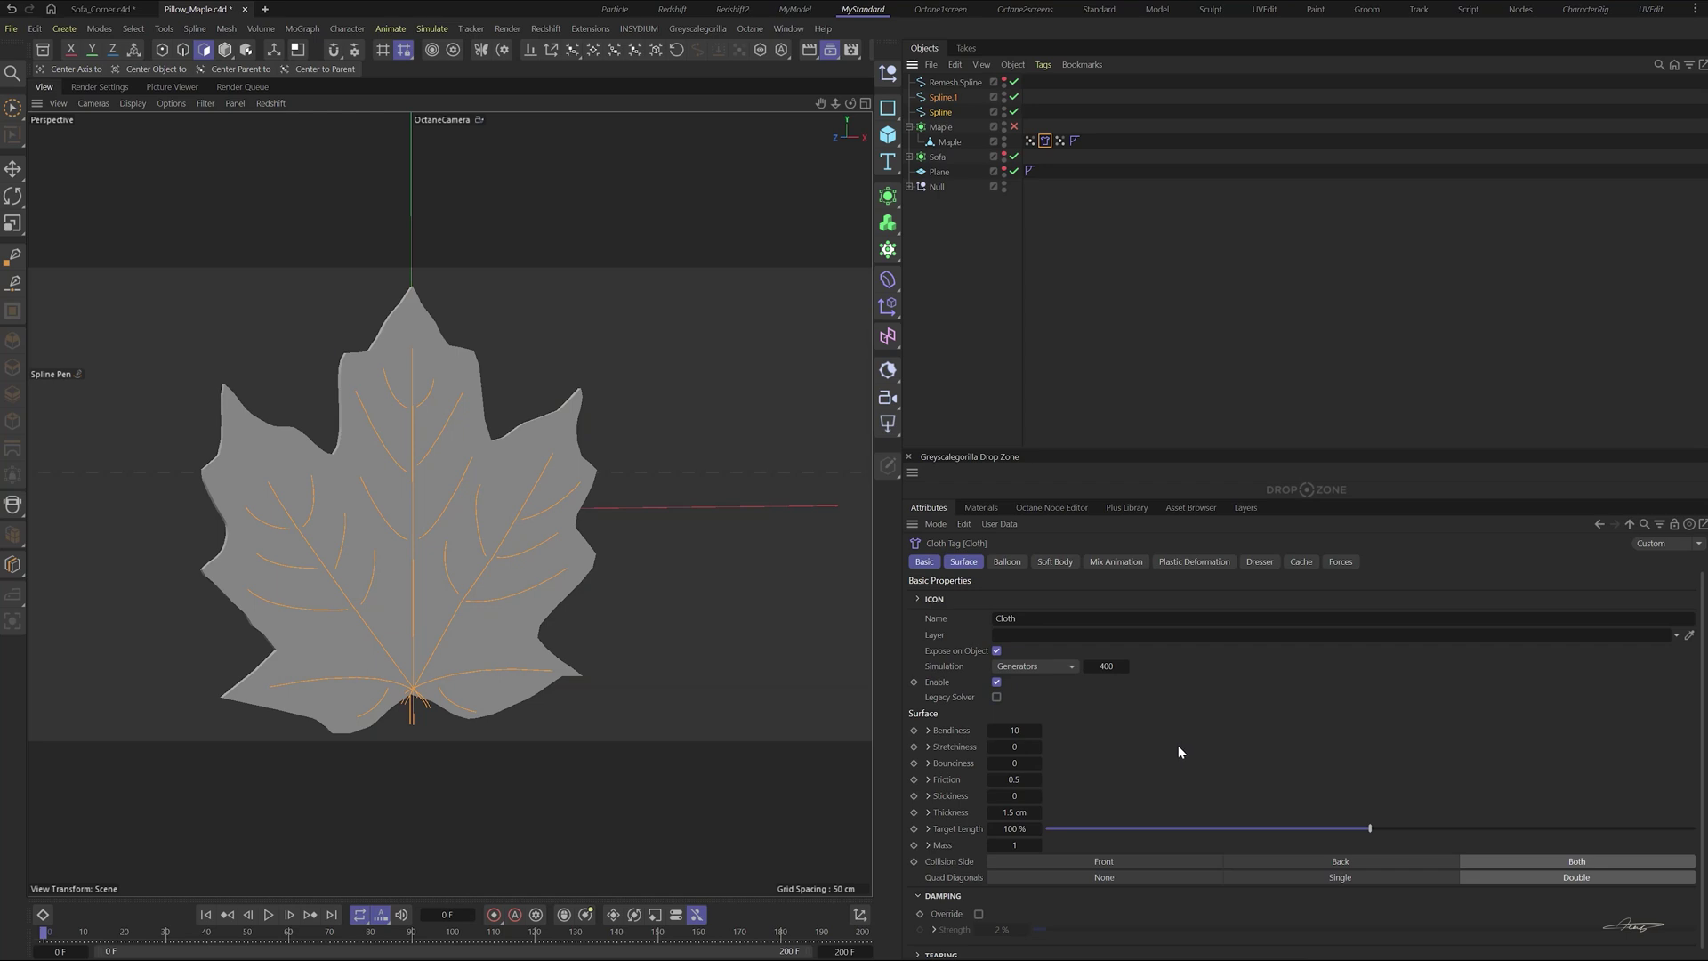
left_click(1002, 828)
key("BackSpace")
type("0")
key("Return")
left_click(1006, 562)
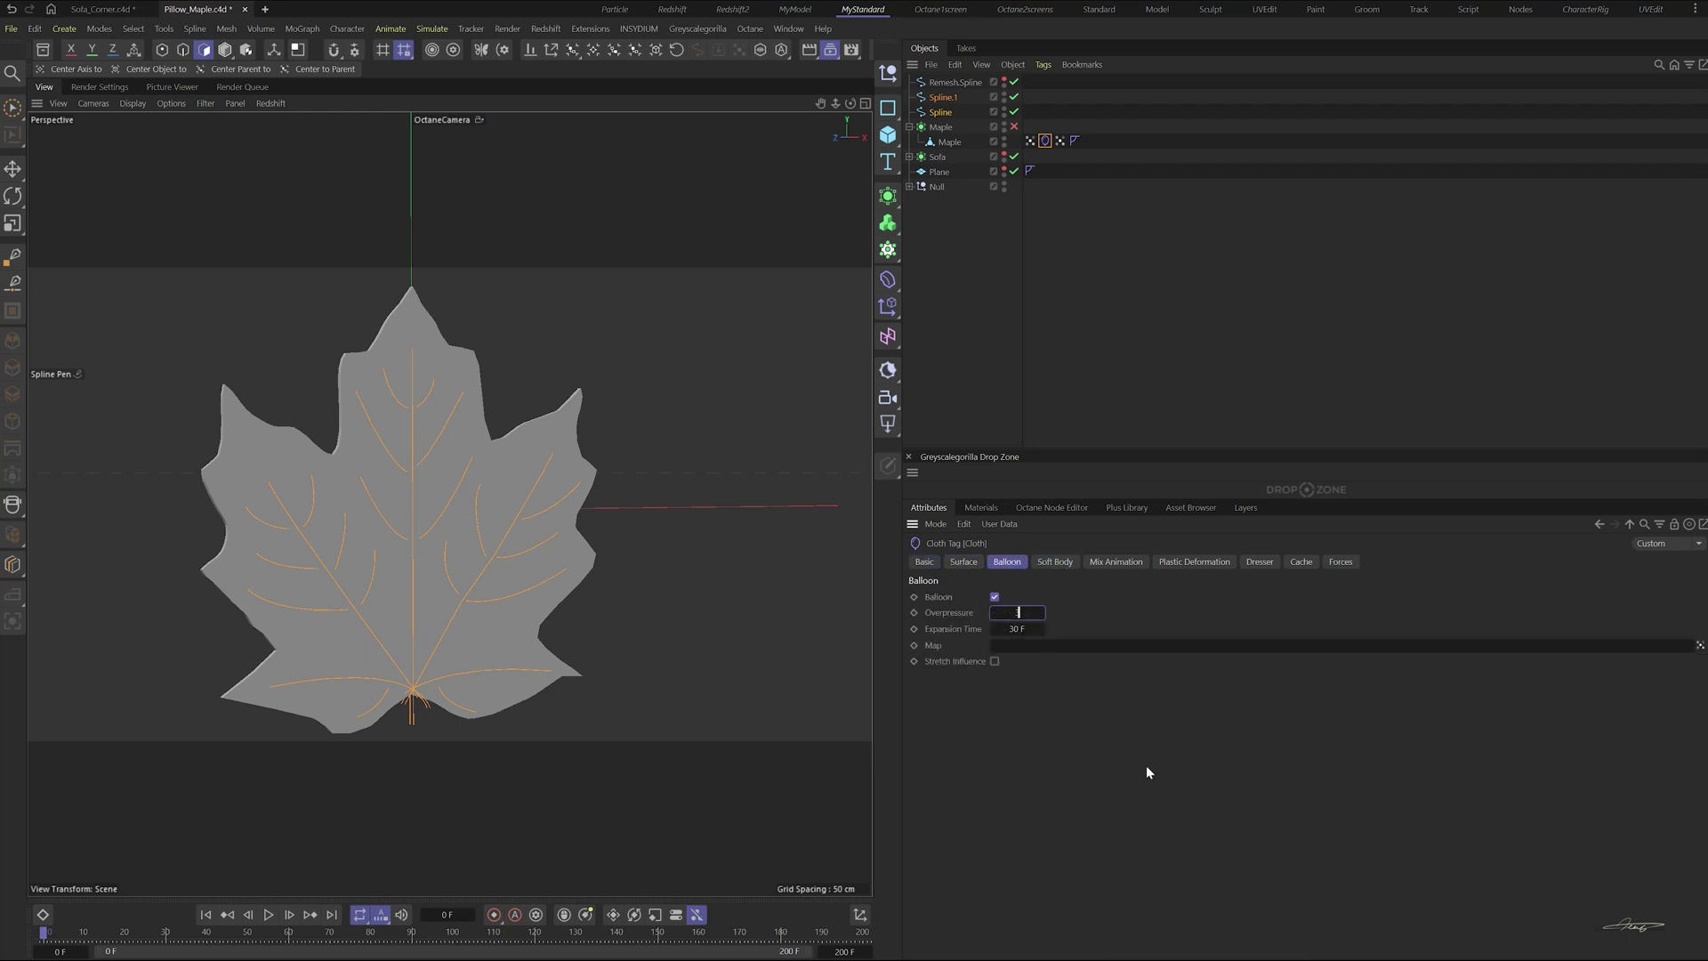
left_click_drag(1013, 633, 1022, 633)
- Enable With Pins and use the vein Vertex Map as the pin map
left_click(1112, 561)
left_click(981, 597)
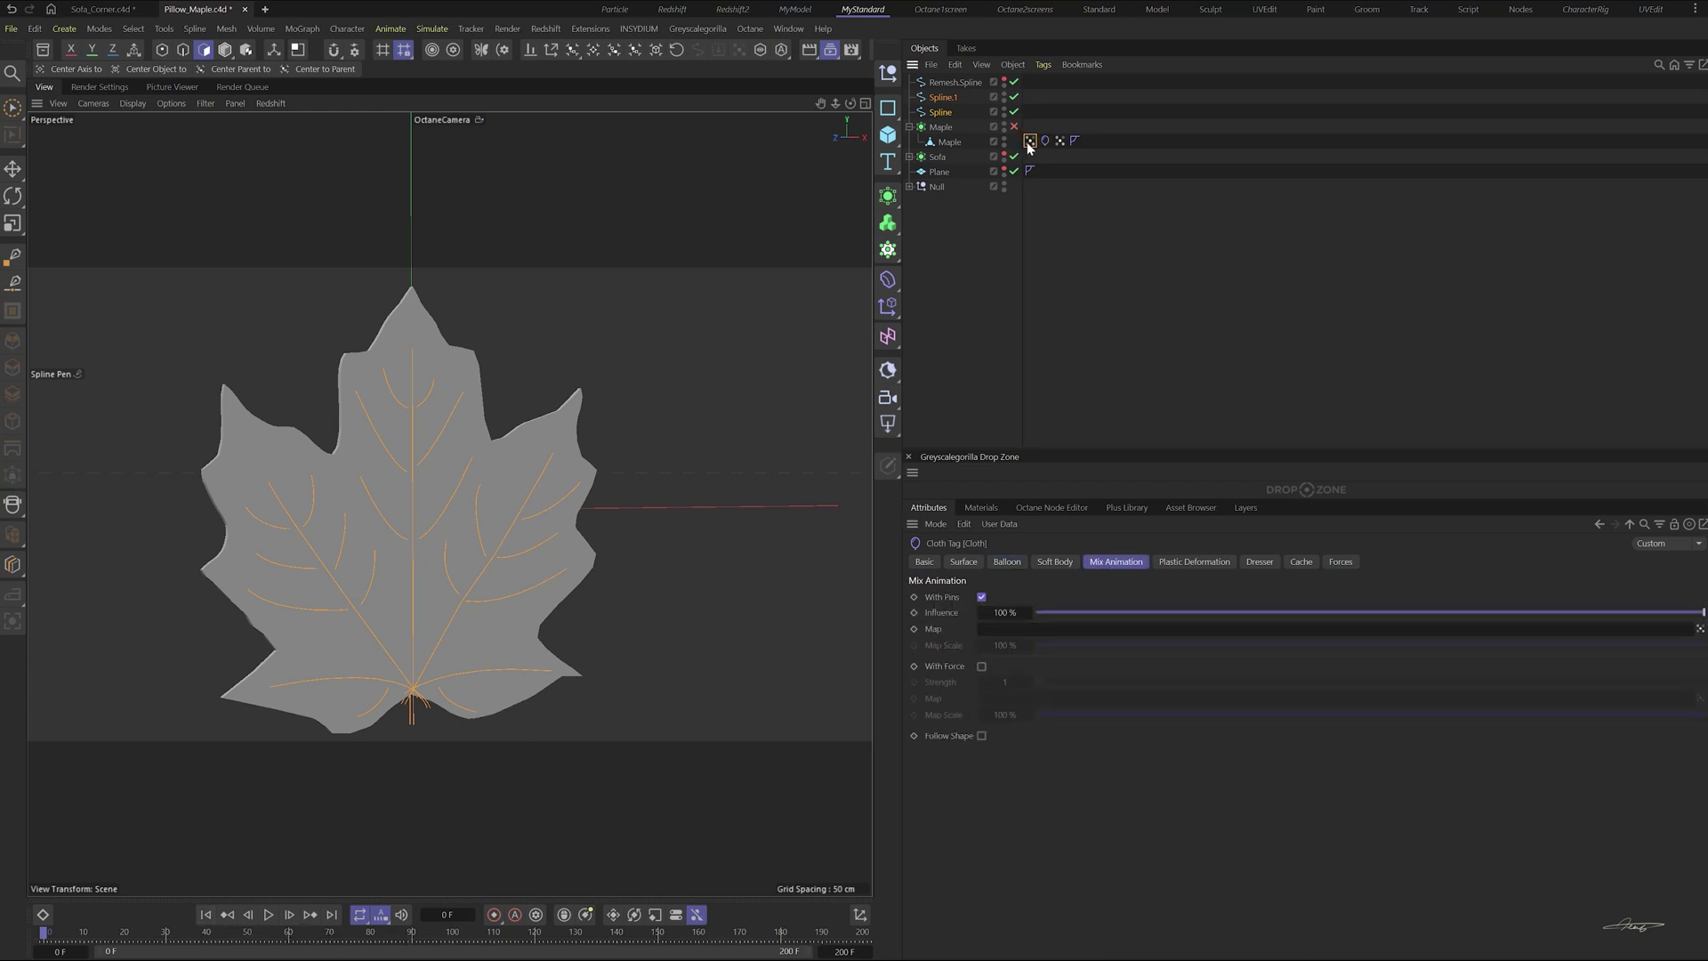
left_click_drag(1043, 139, 1066, 629)
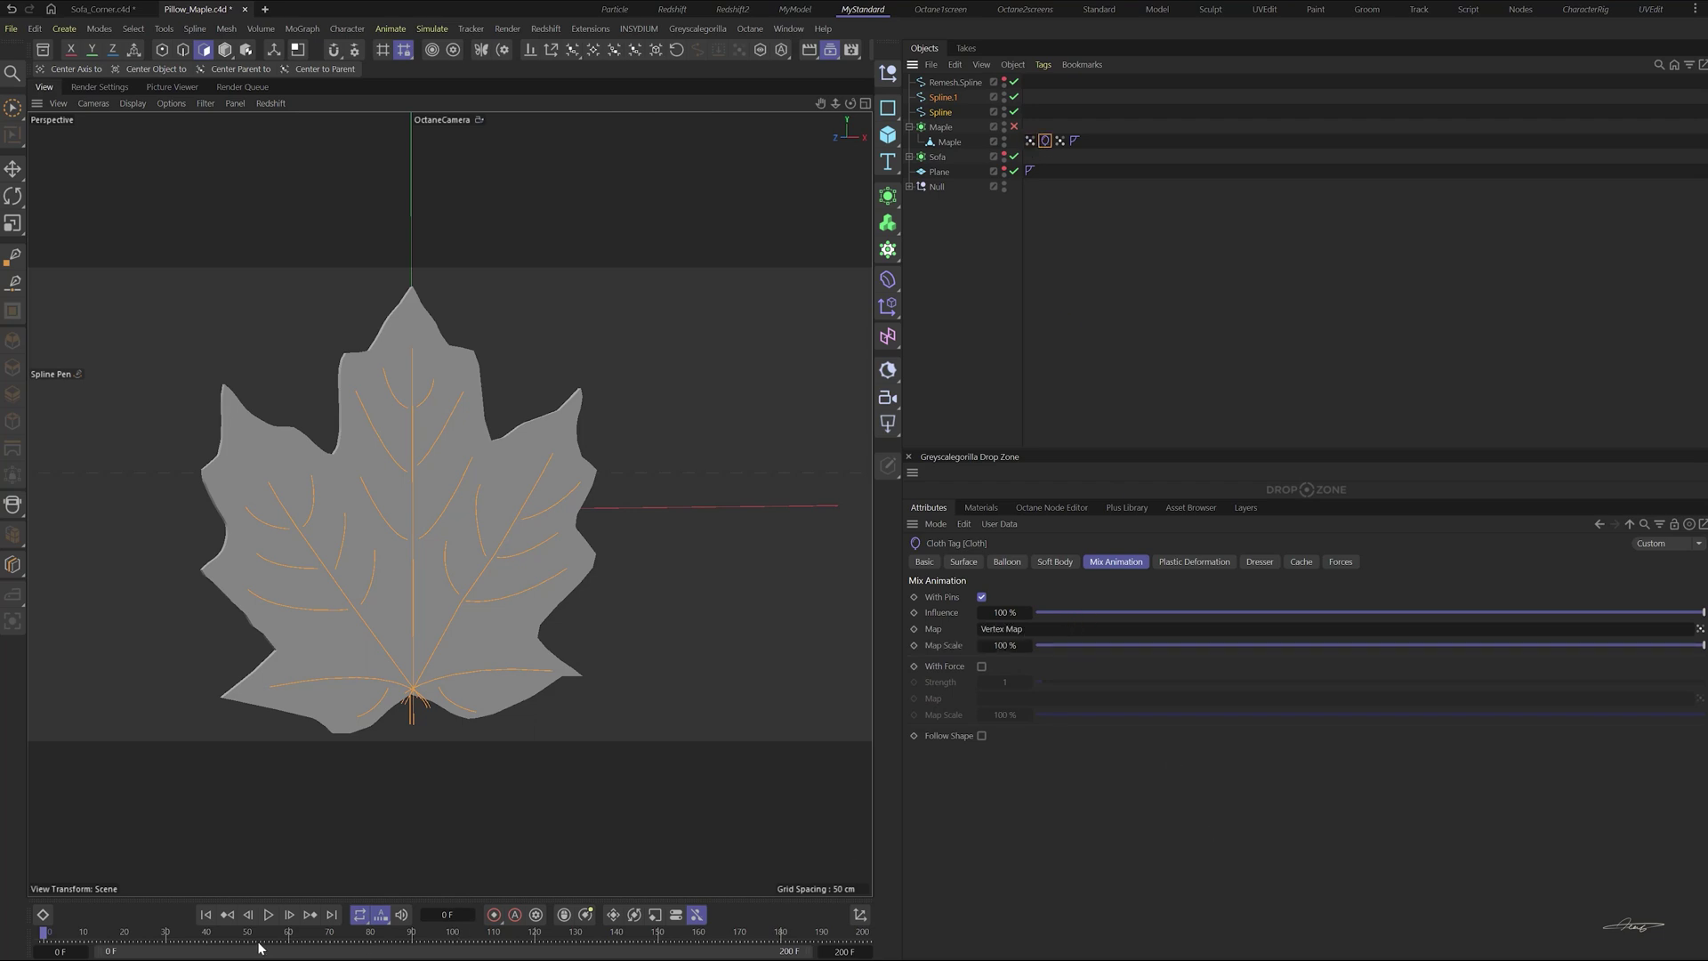
- Simulate the leaf to about frame 93, hide the vein splines, and orbit the puffy pillow
left_click(269, 915)
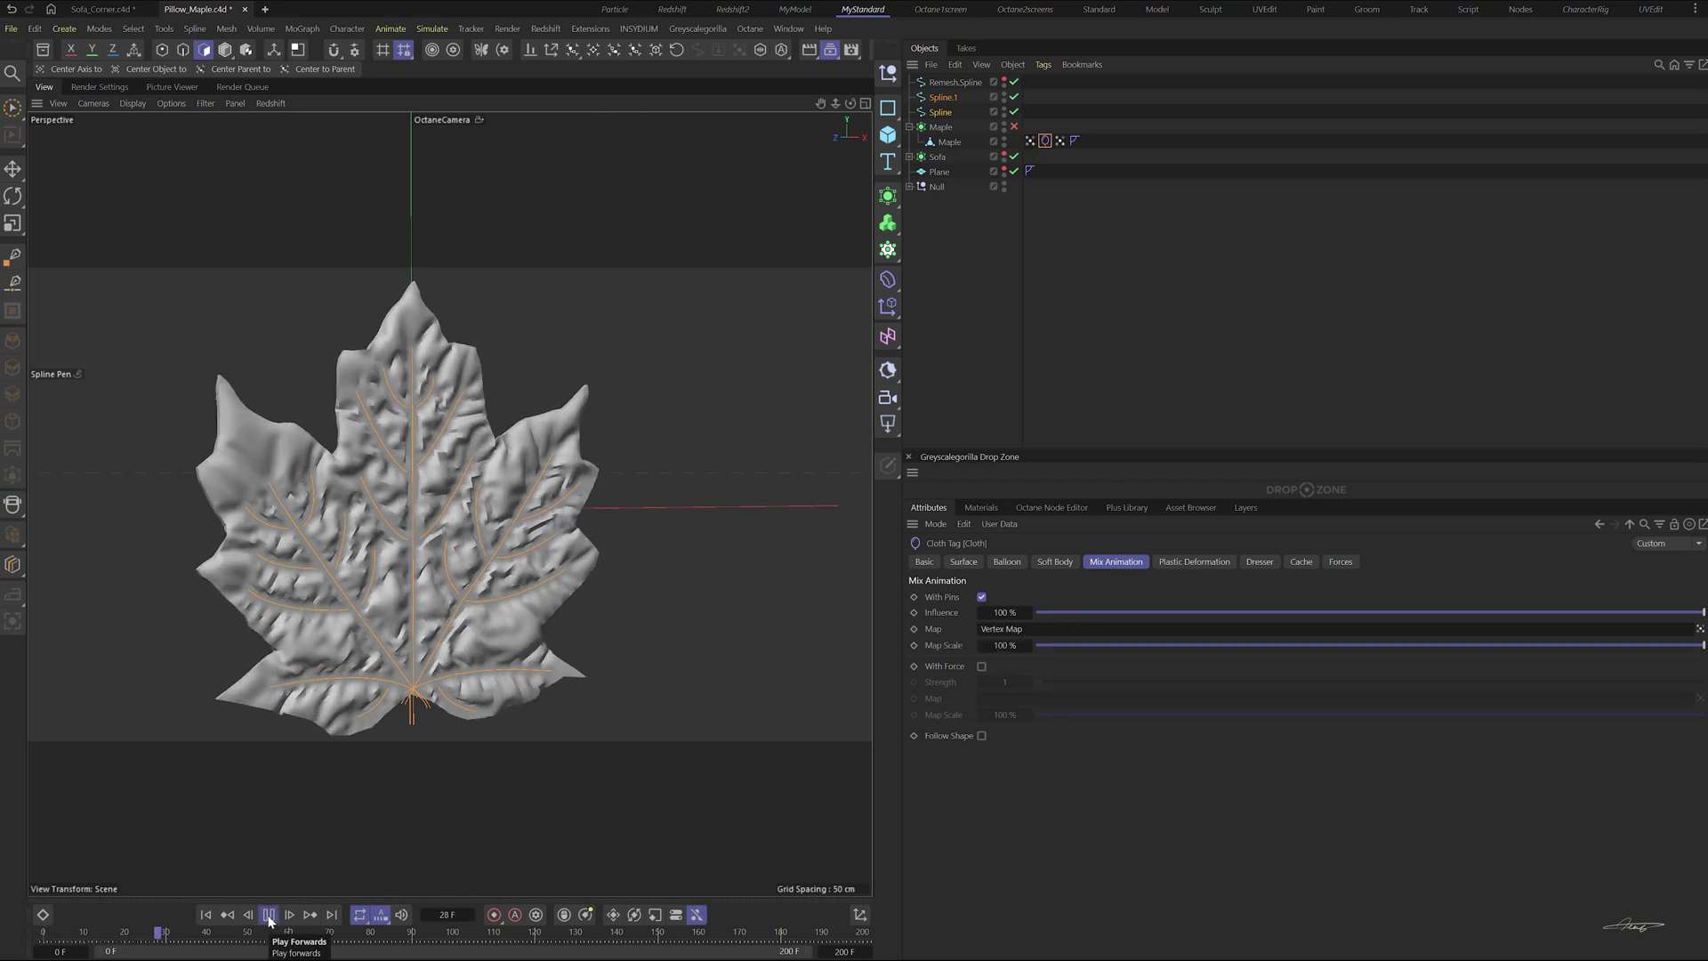
left_click(268, 918)
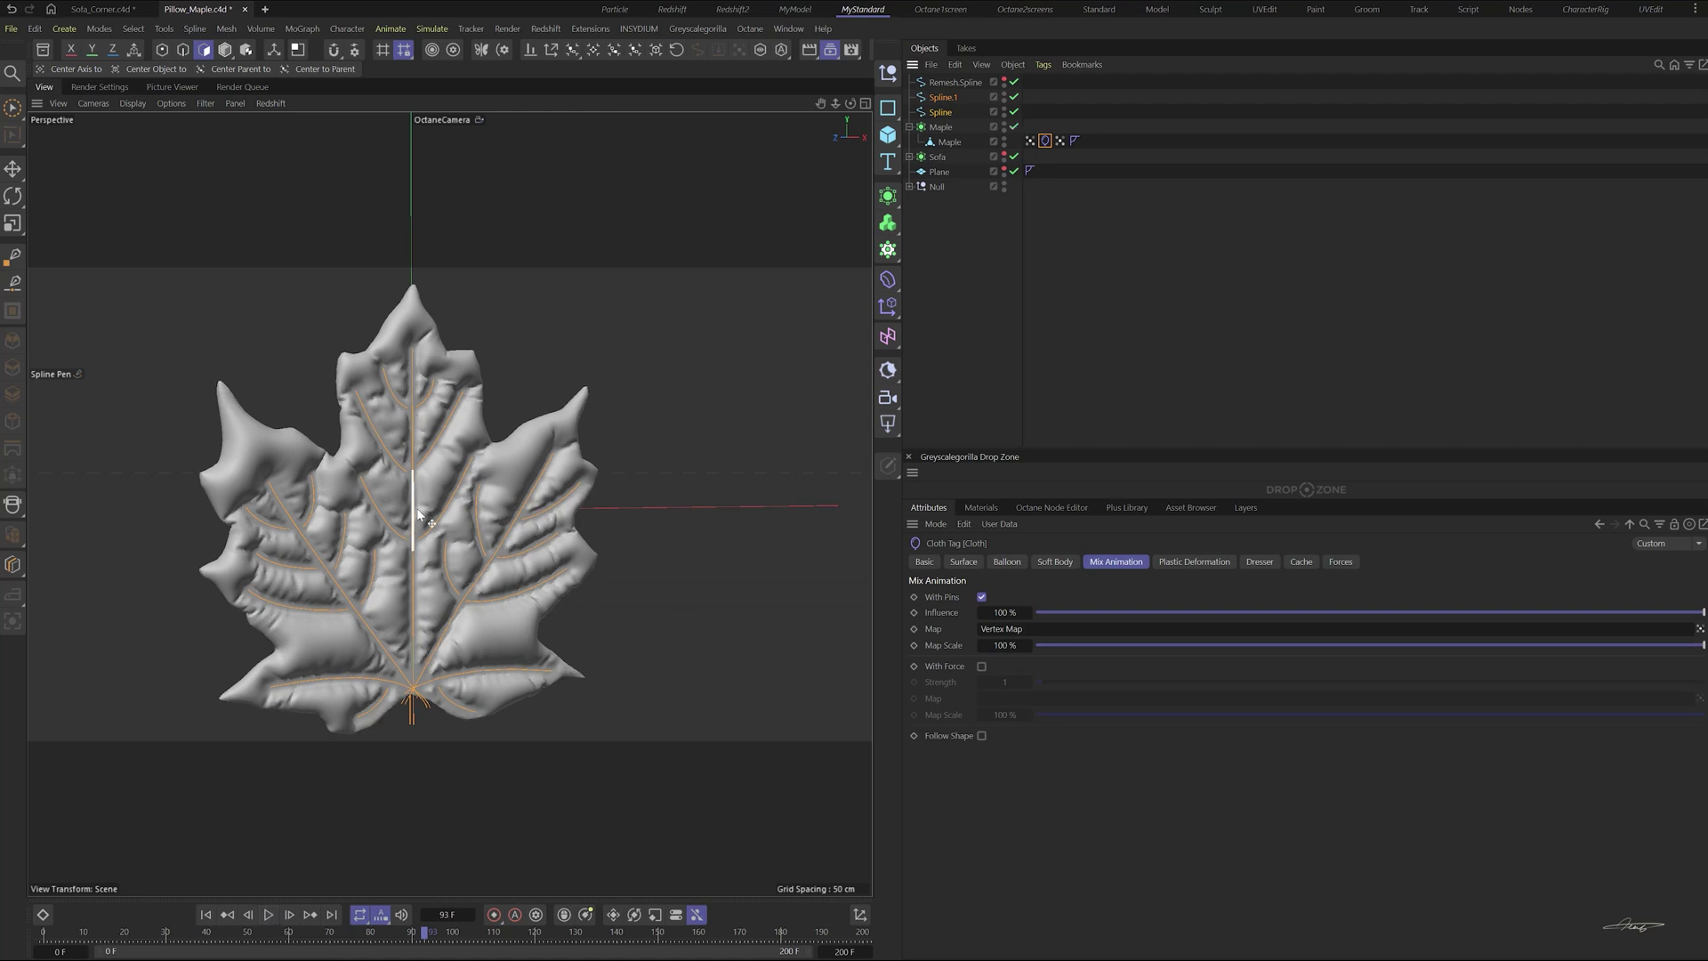
left_click(1003, 113)
mouse_move(370, 663)
left_mouse_down("alt")
mouse_move(508, 564)
mouse_move(755, 548)
mouse_move(340, 575)
left_mouse_up("alt")
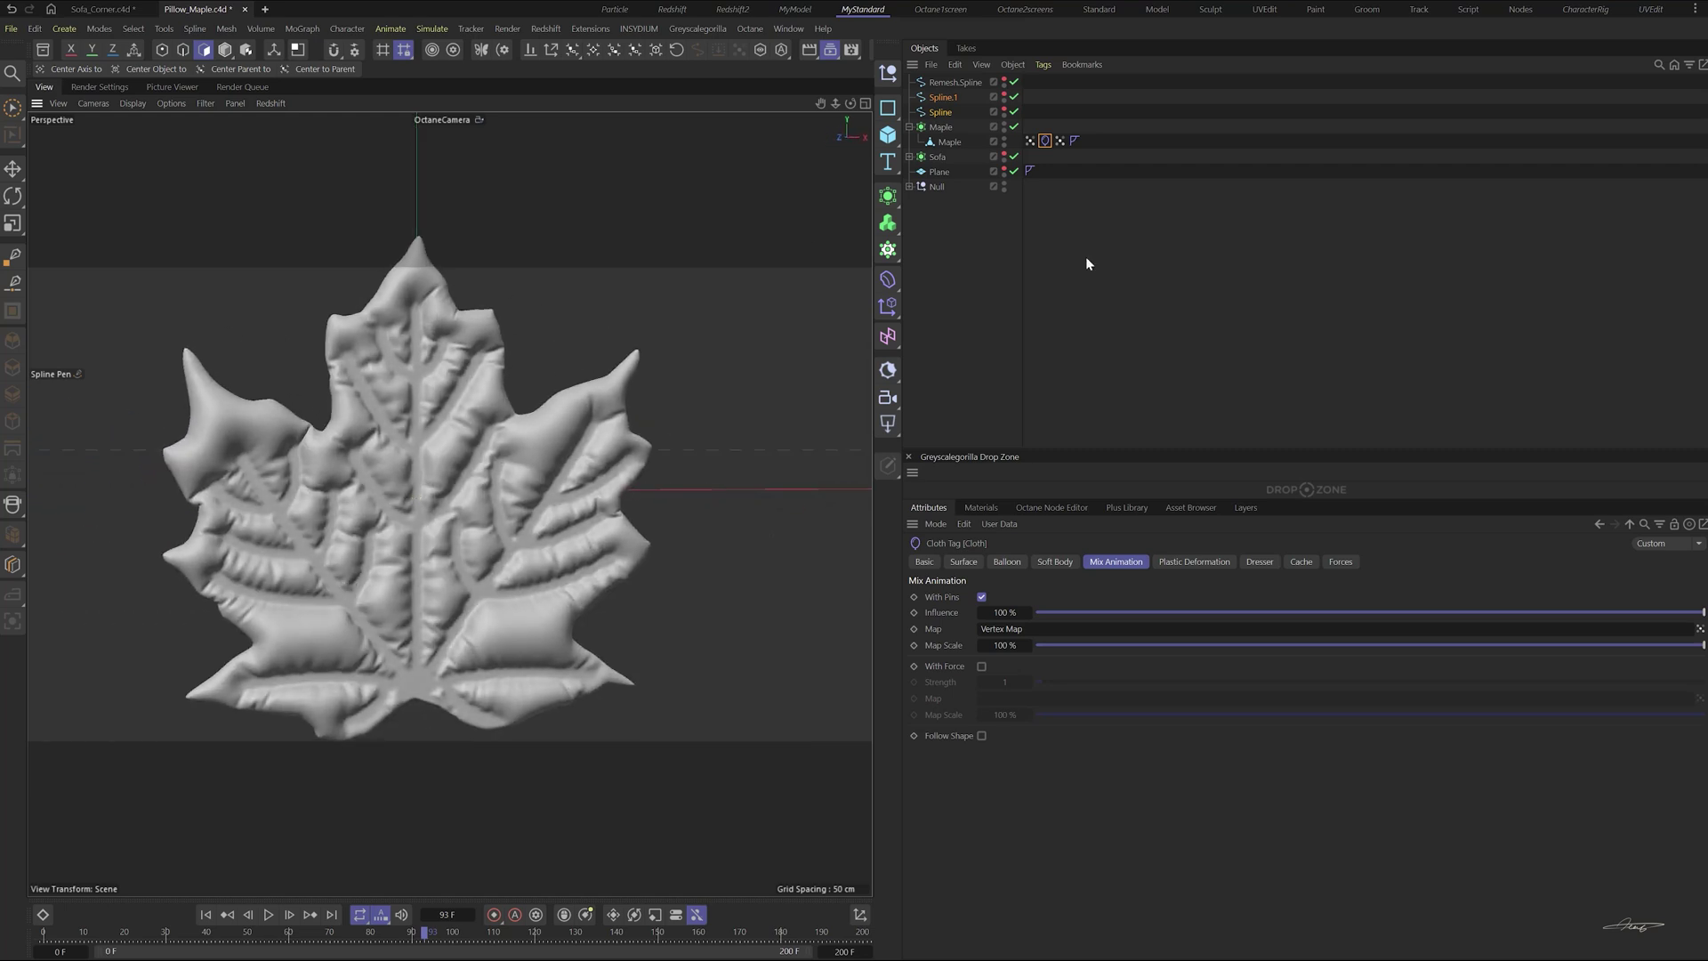
- Set the Spline field radius to 2 cm, replay the simulation, then select the Maple mesh
left_click(1029, 141)
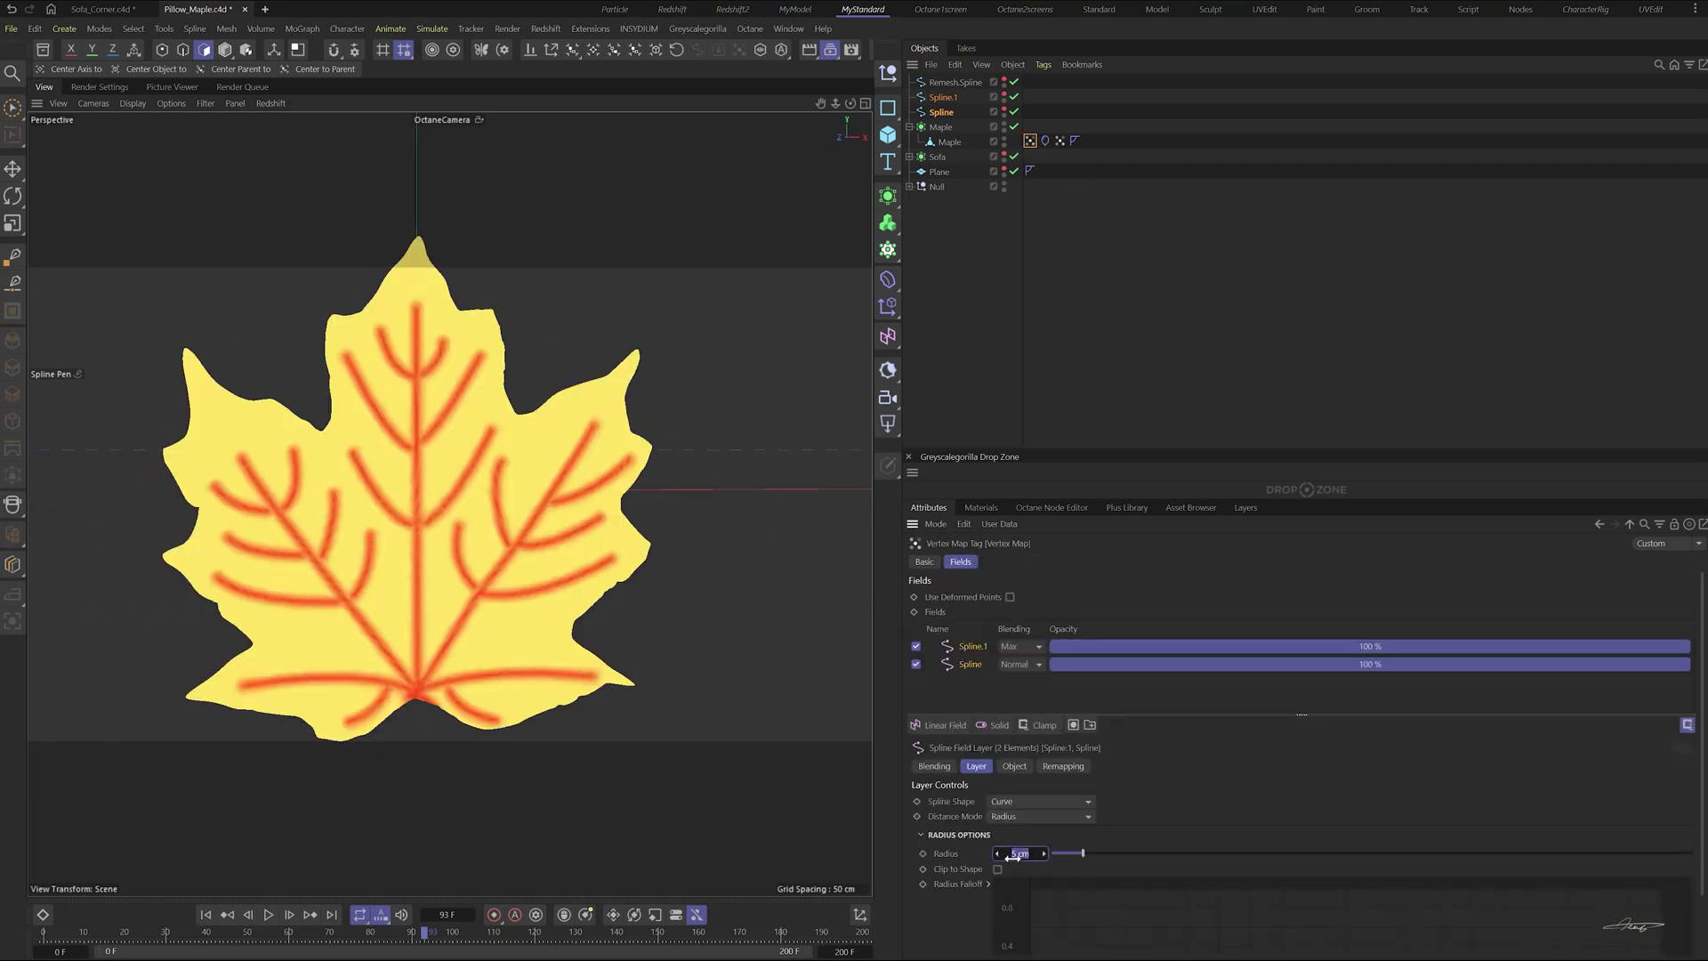
type("2")
key("Return")
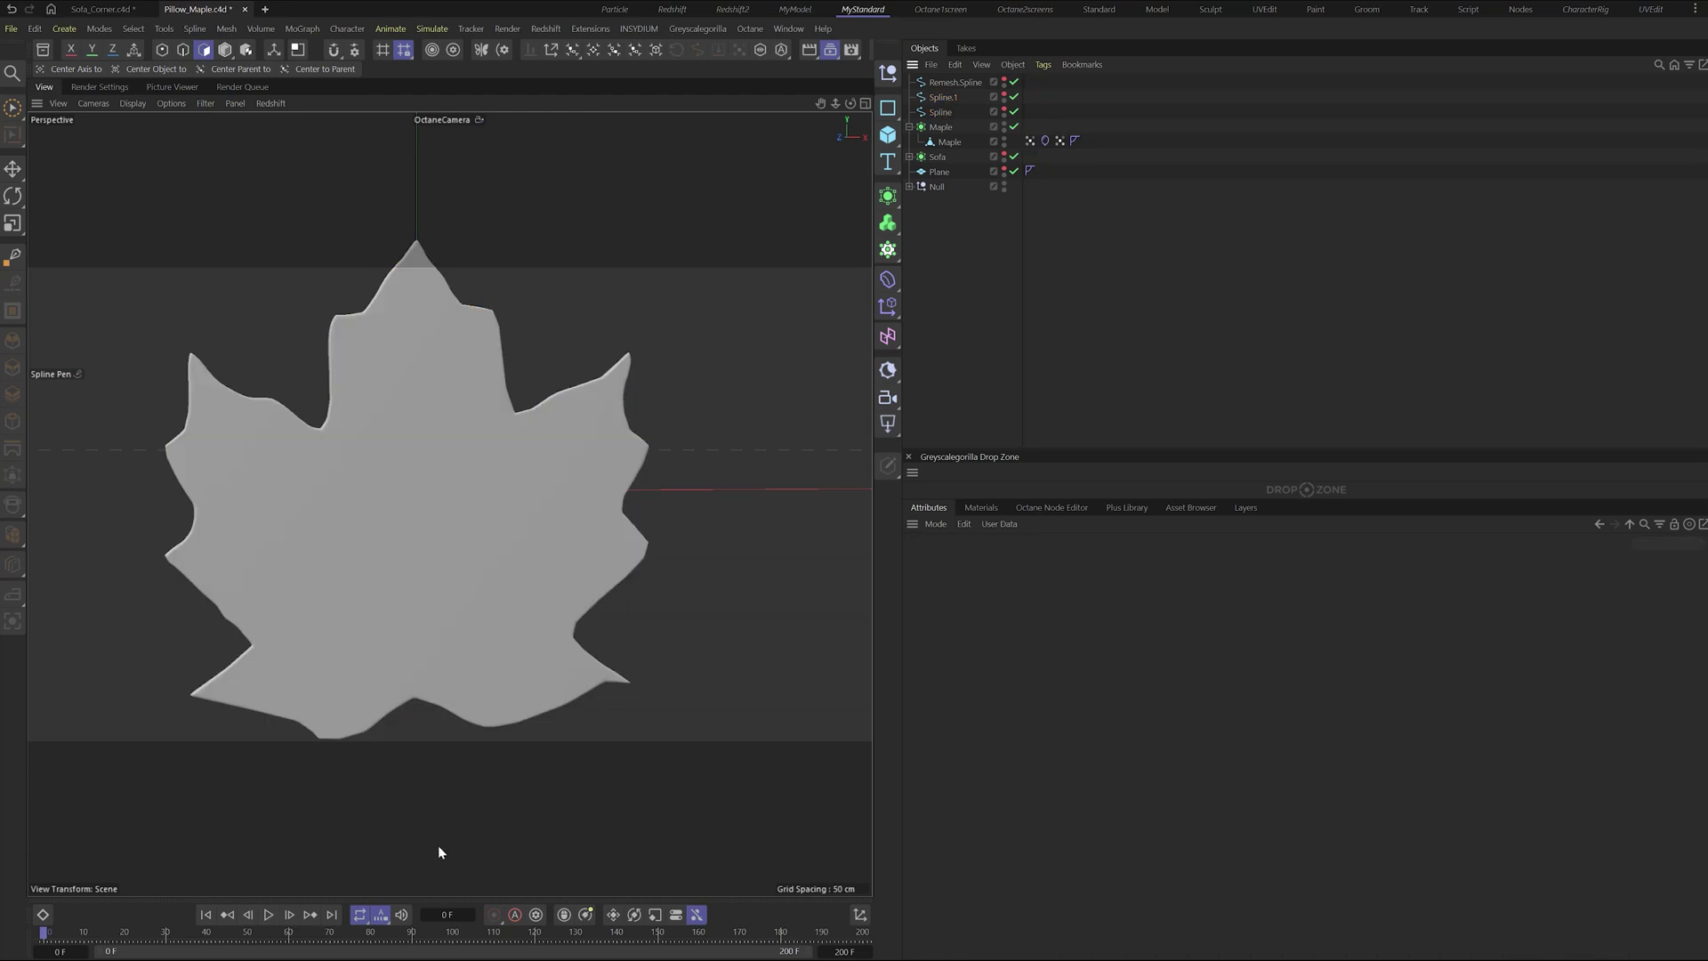
left_click(268, 914)
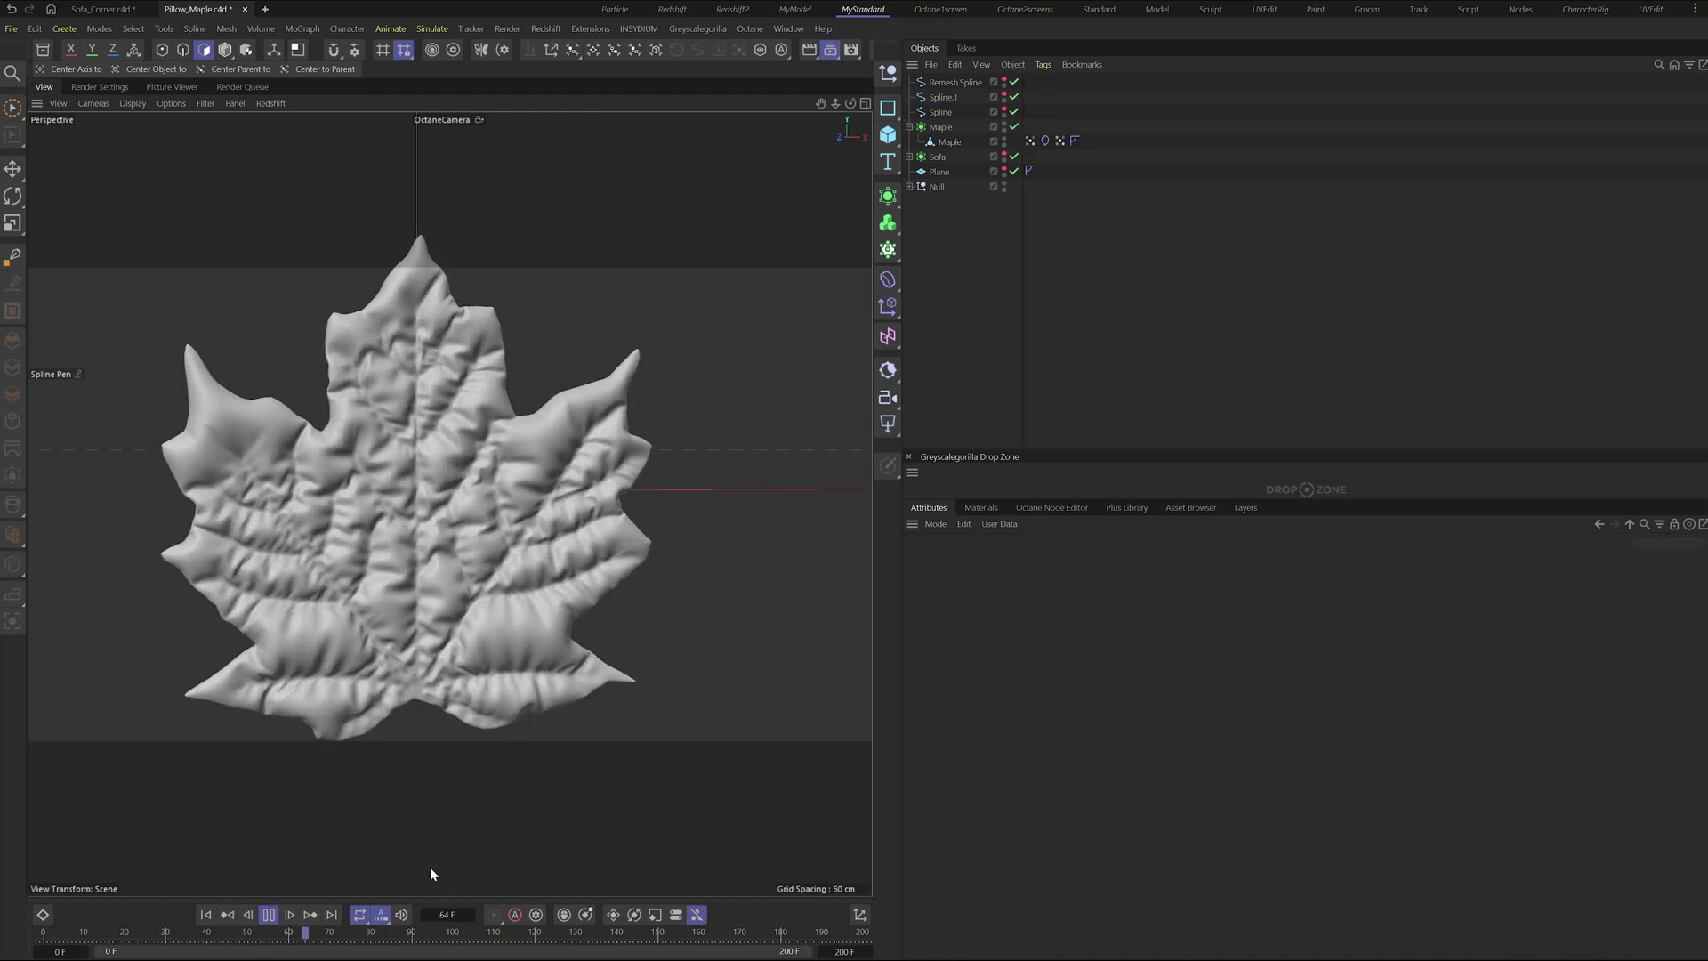
left_click(268, 916)
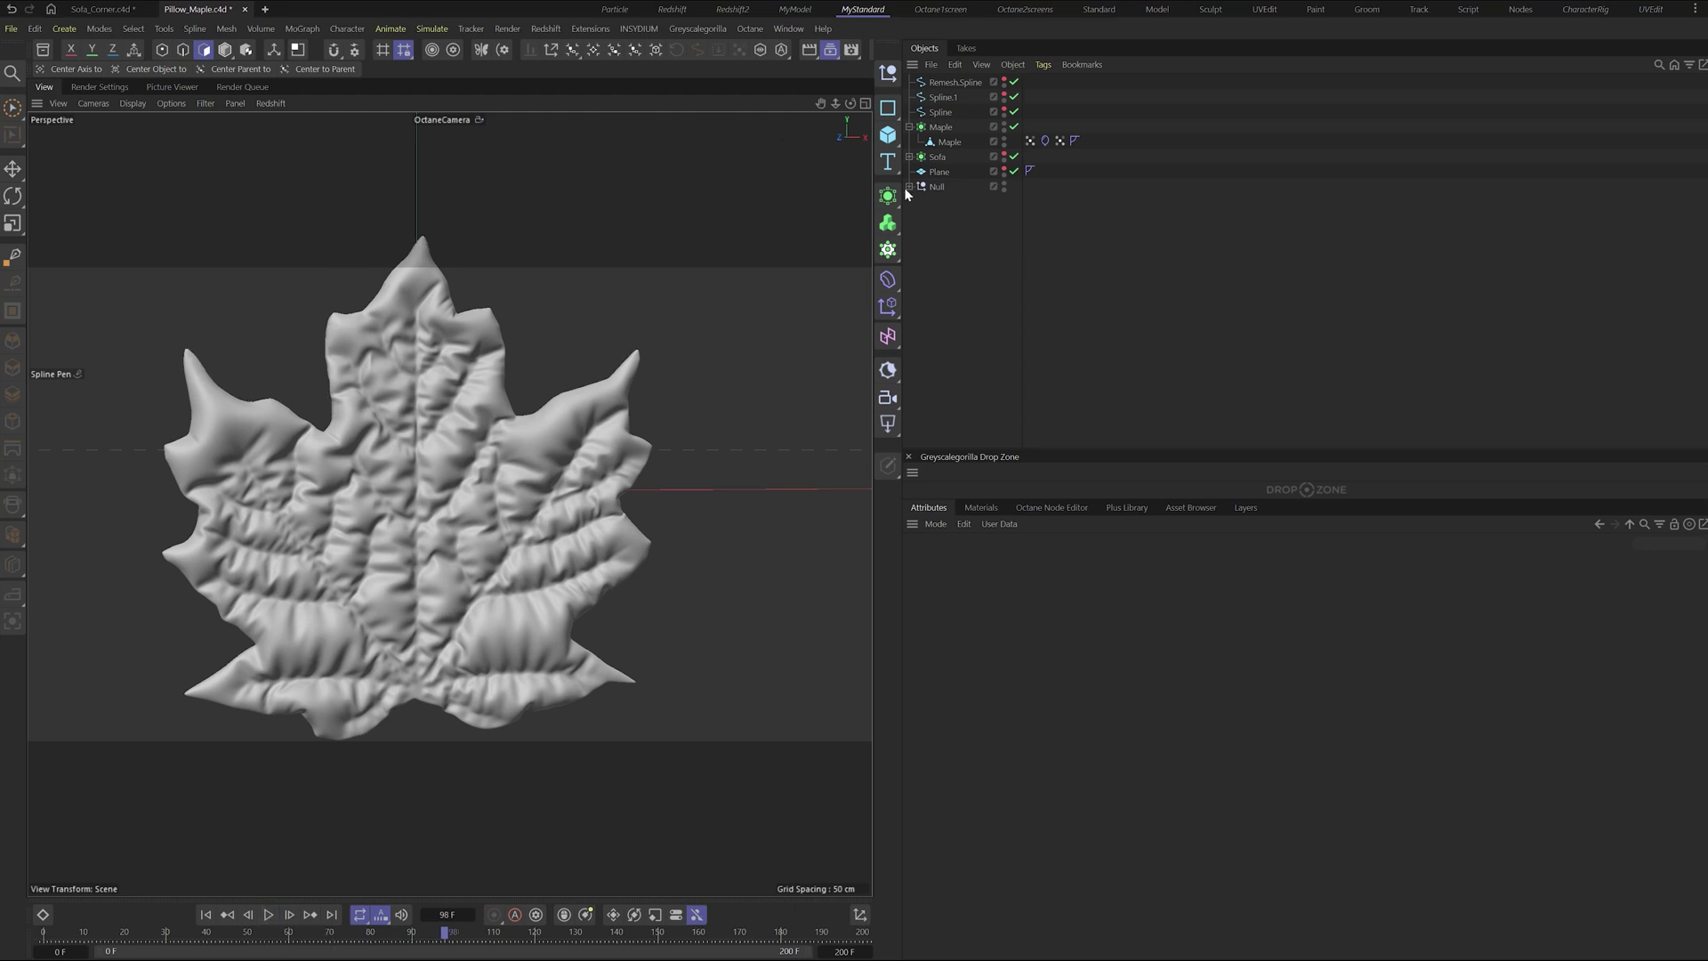
left_click(949, 143)
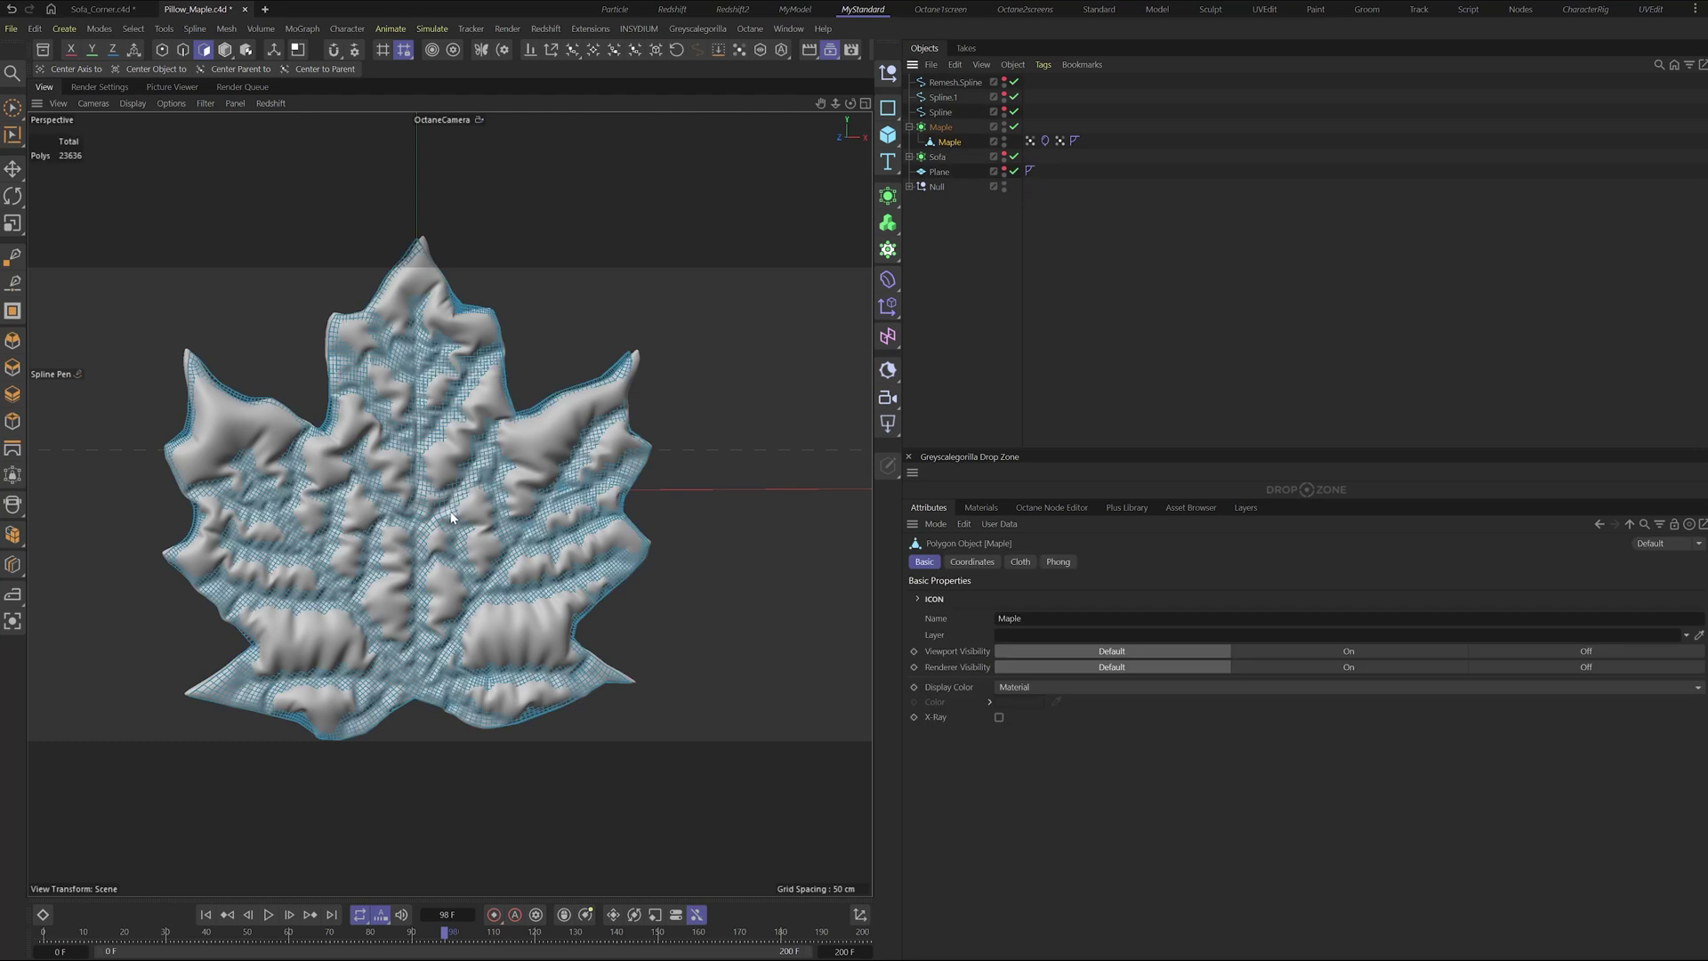
- Loop-select the leaf's outer rim edges at frame 0 and convert them into Maple.Spline
key("2")
left_click(206, 915)
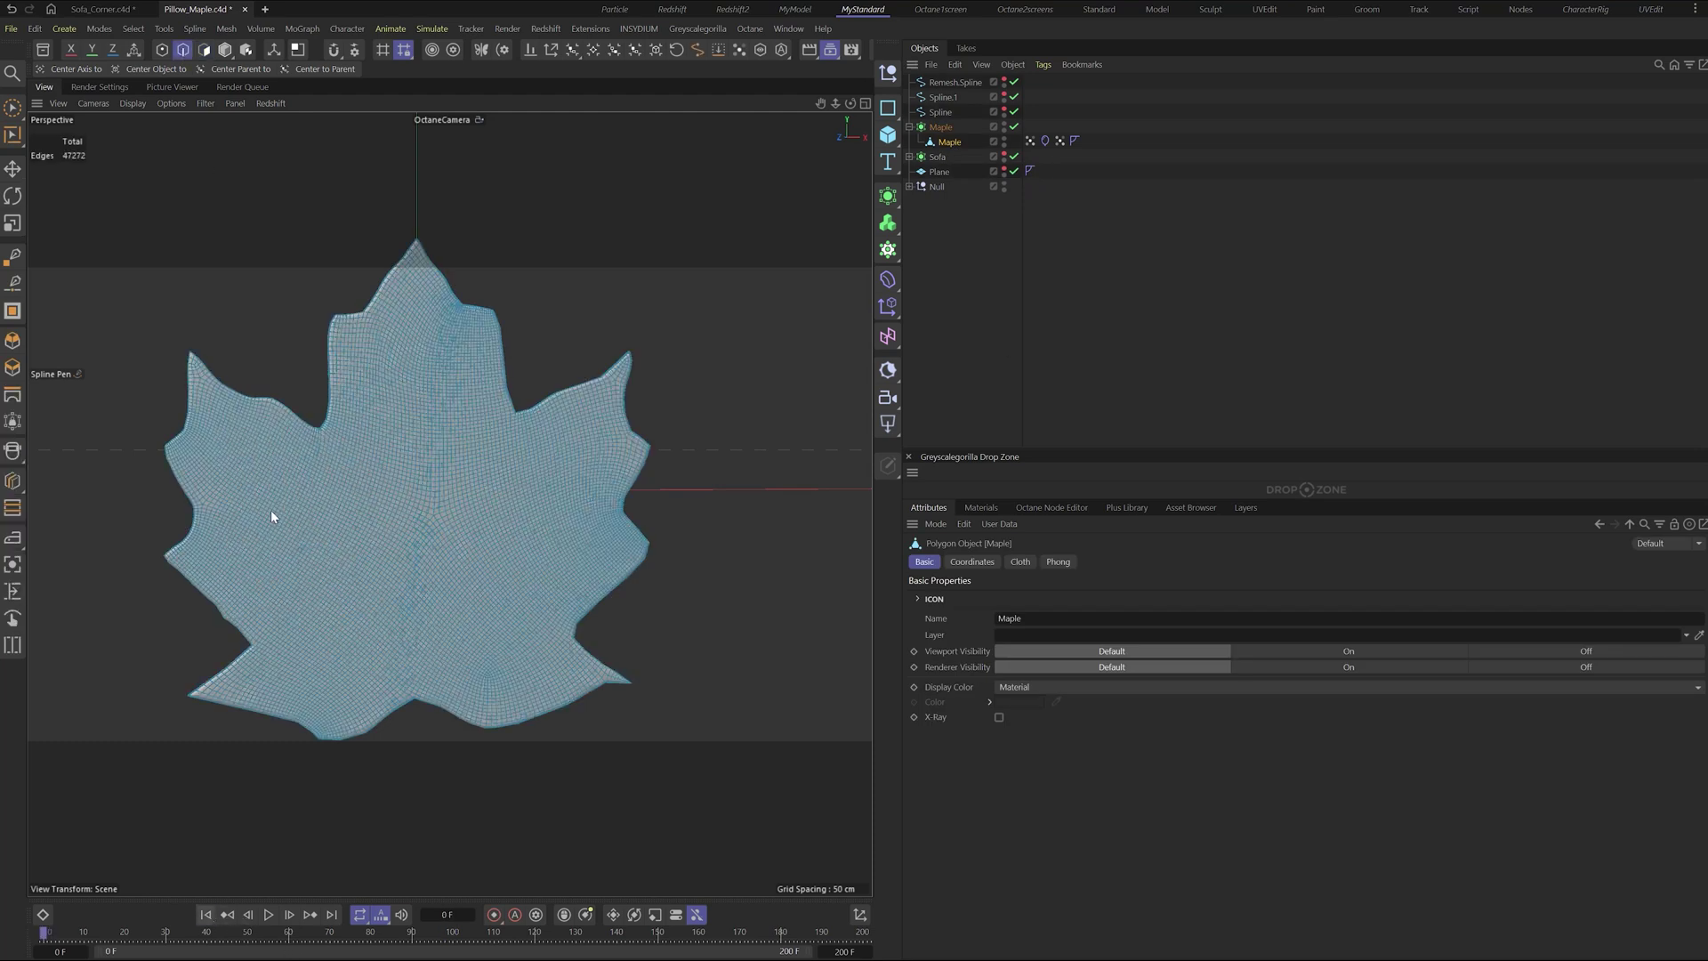
left_click_drag(313, 534, 375, 362, "alt")
key("u")
key("l")
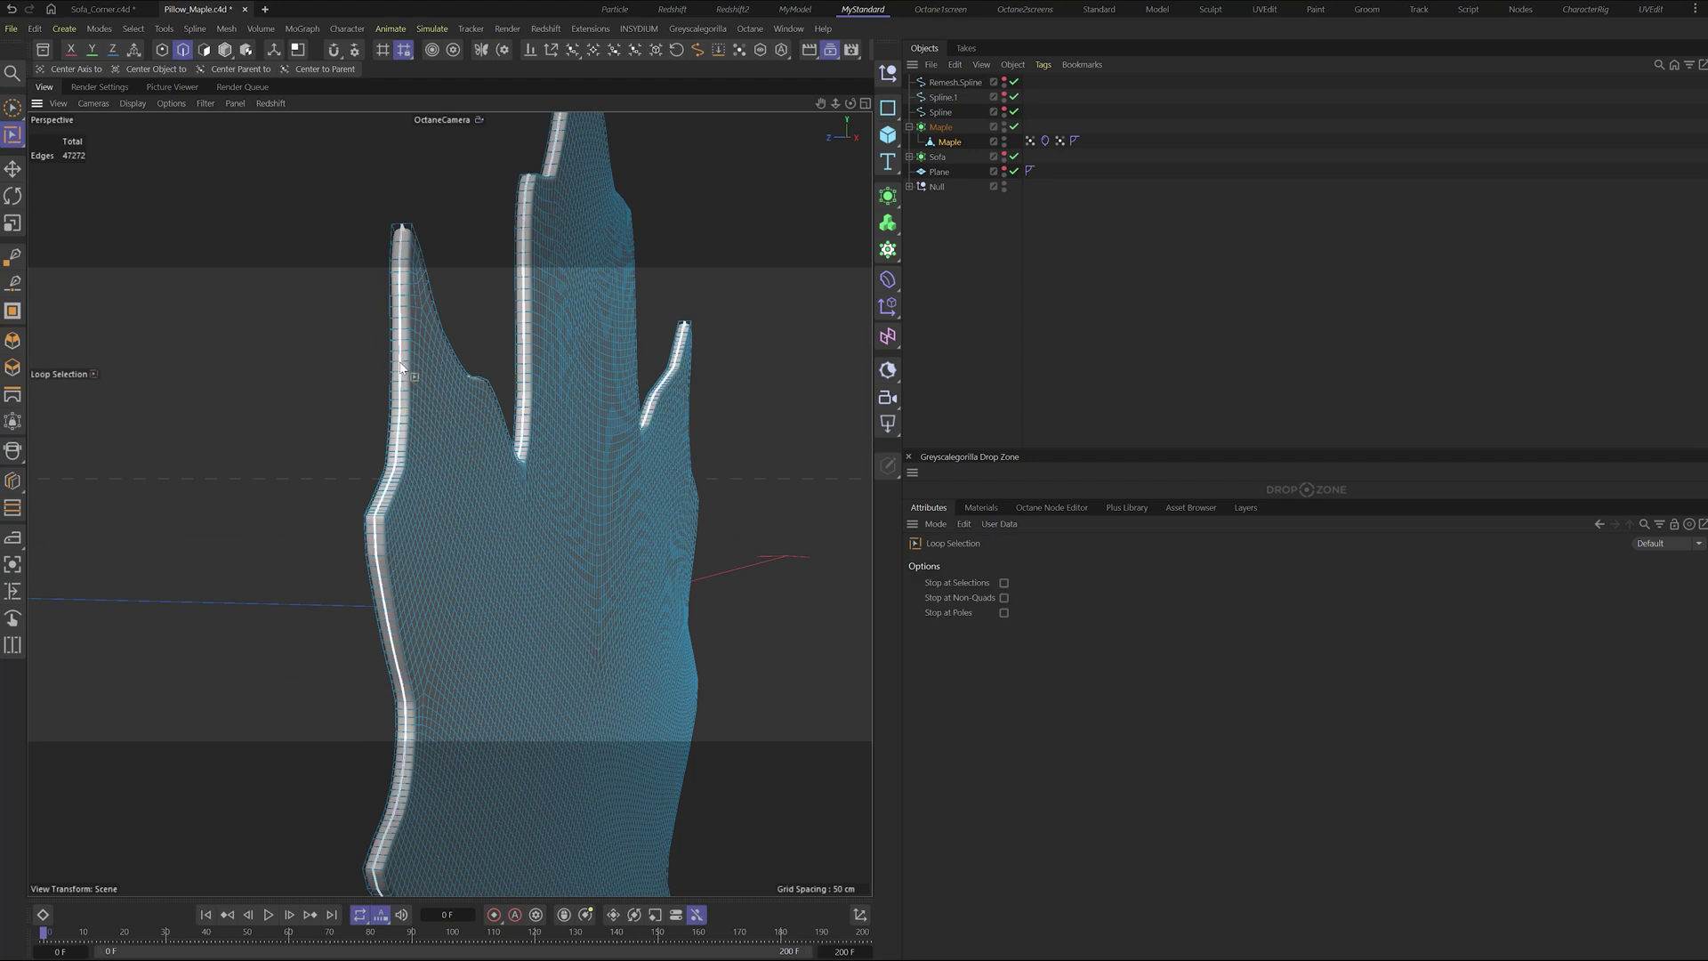
left_click(401, 370)
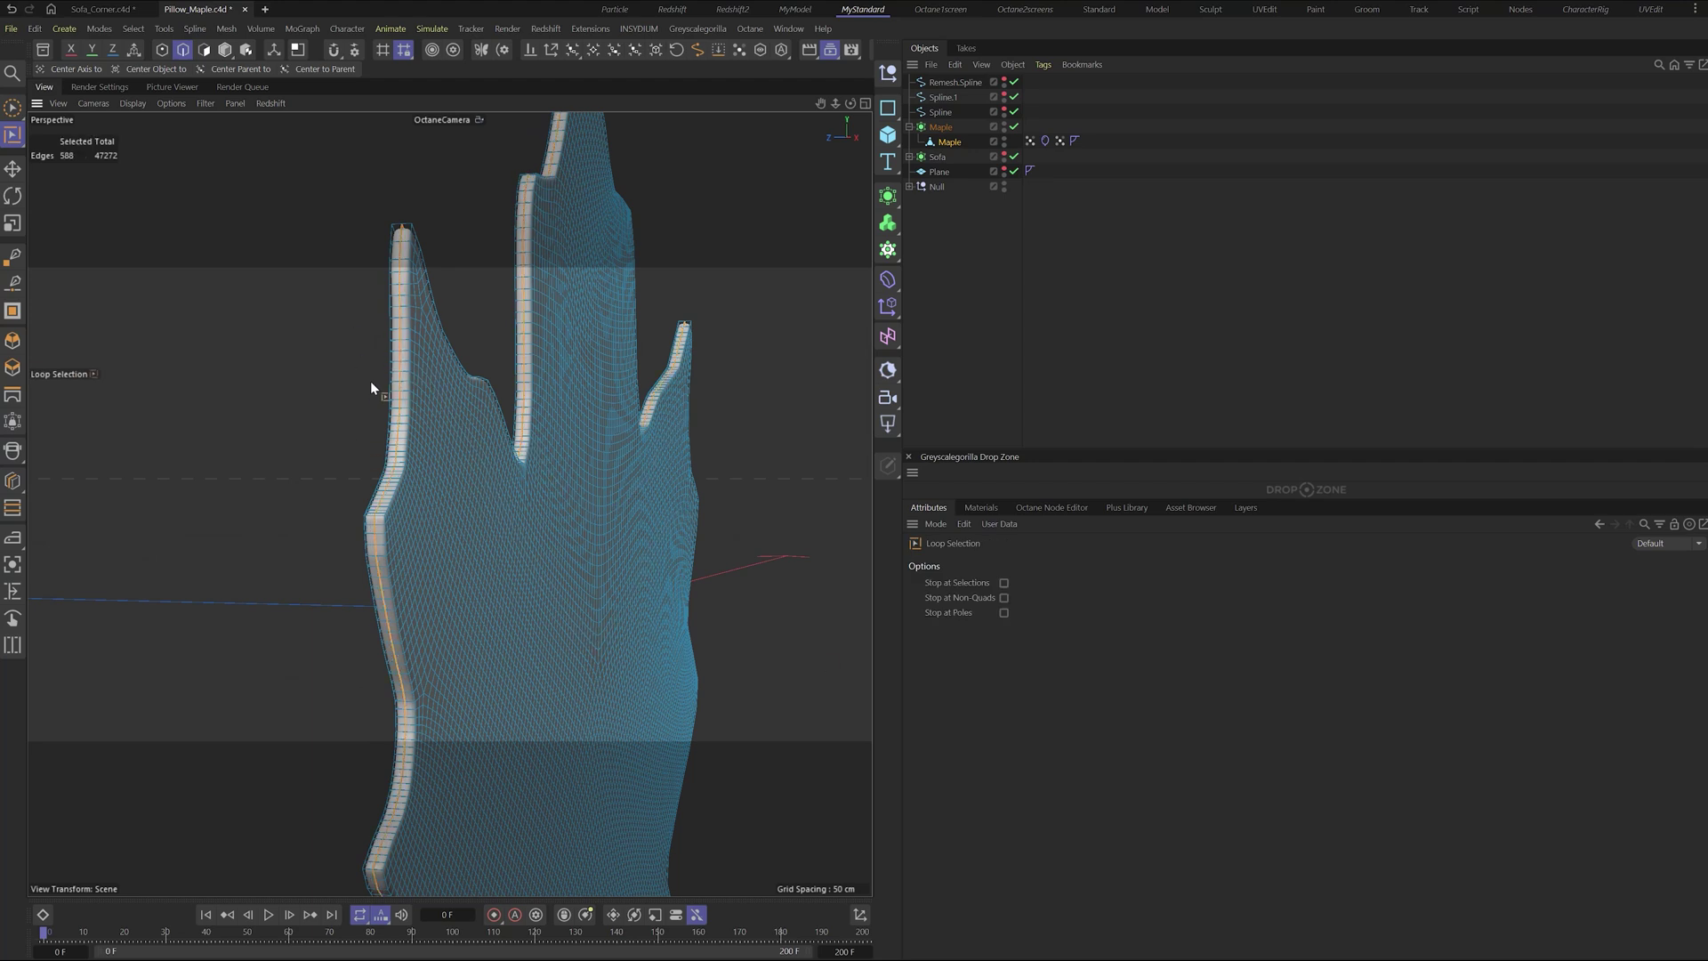
left_click(694, 51)
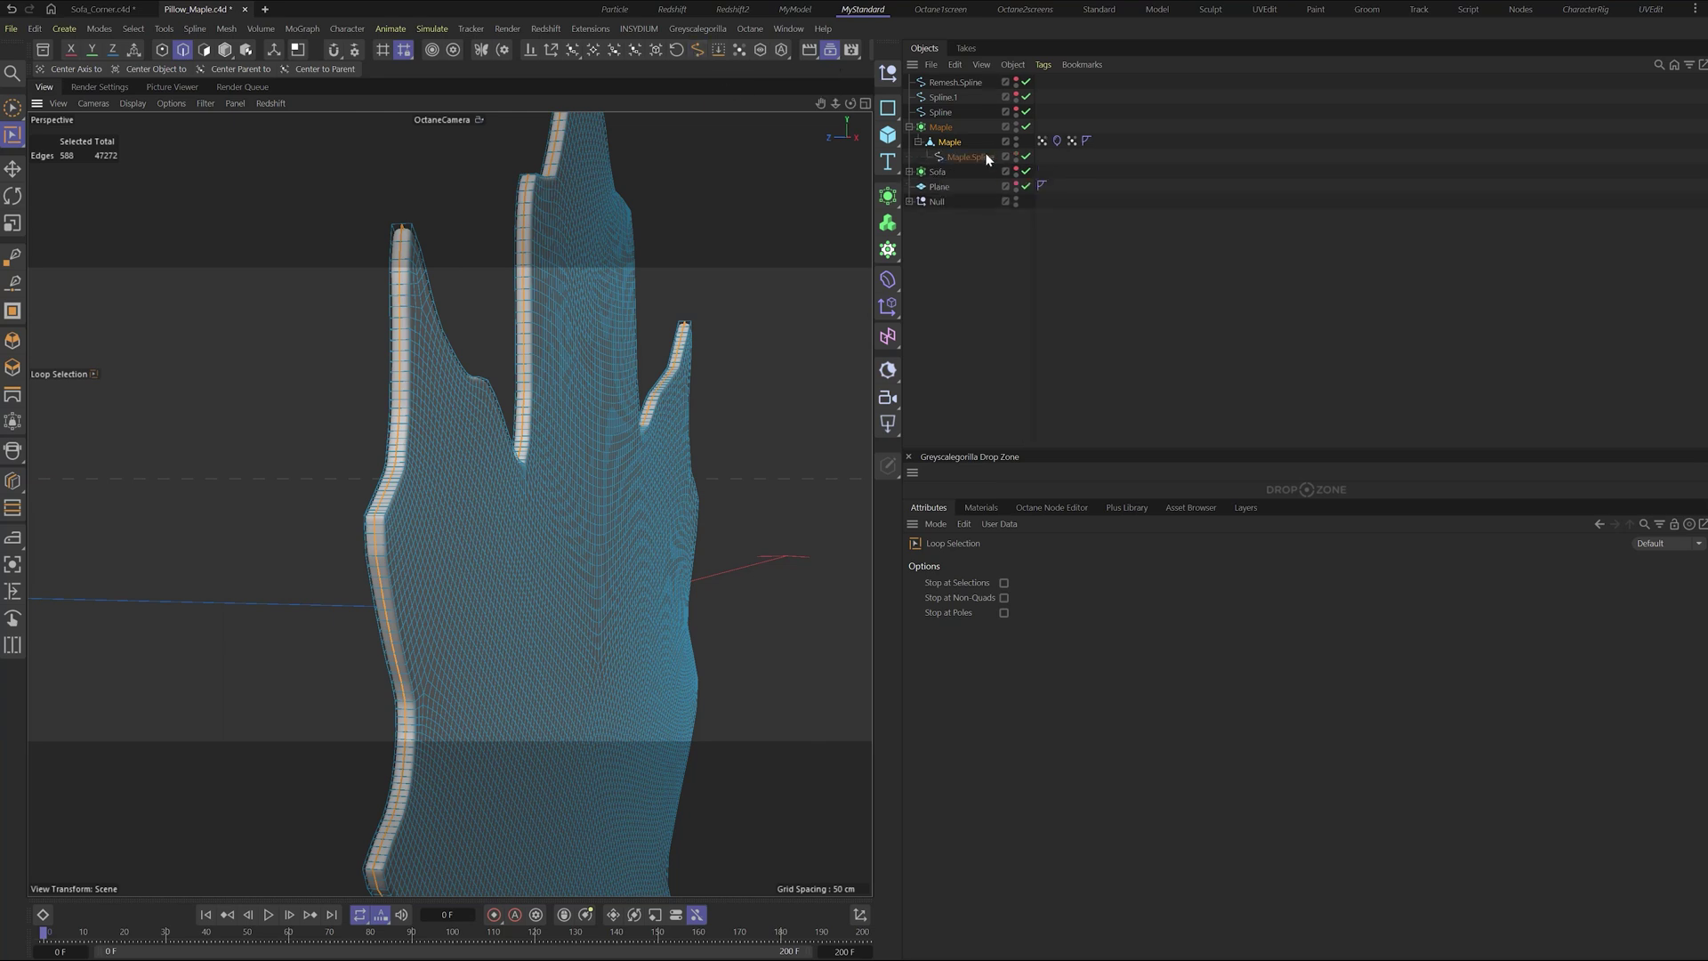
left_click(986, 79)
left_click_drag(269, 371, 276, 364, "alt")
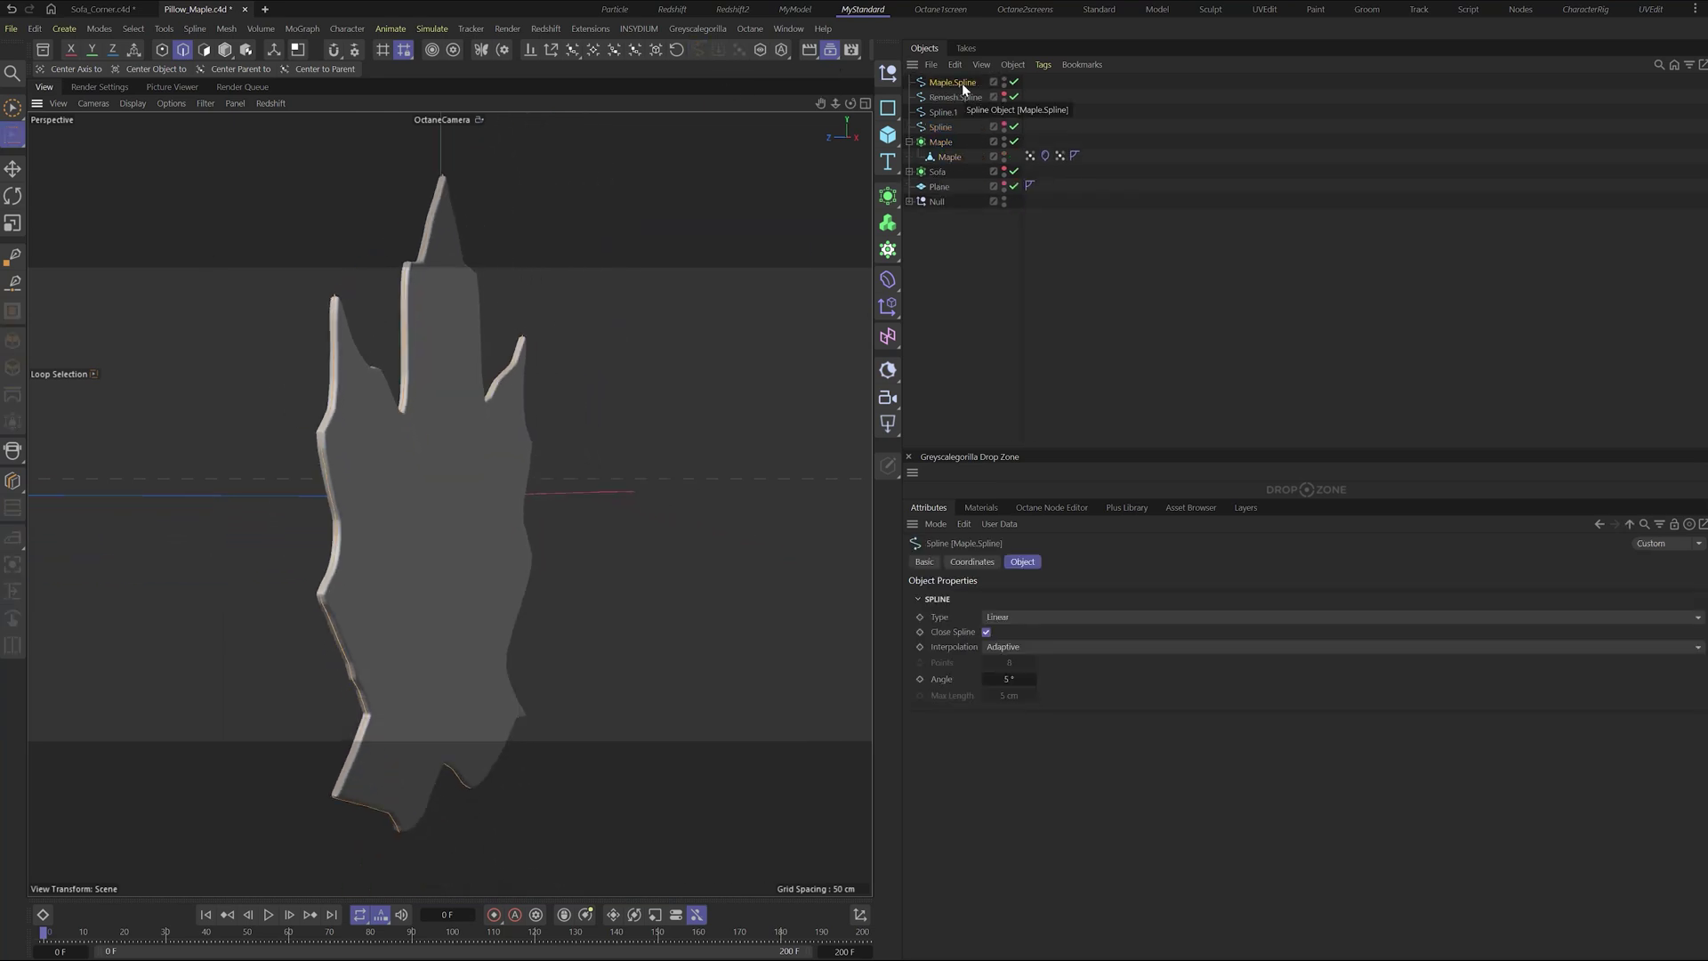
- Add Maple.Spline to the vertex map's fields with Max blending
left_click(1028, 155)
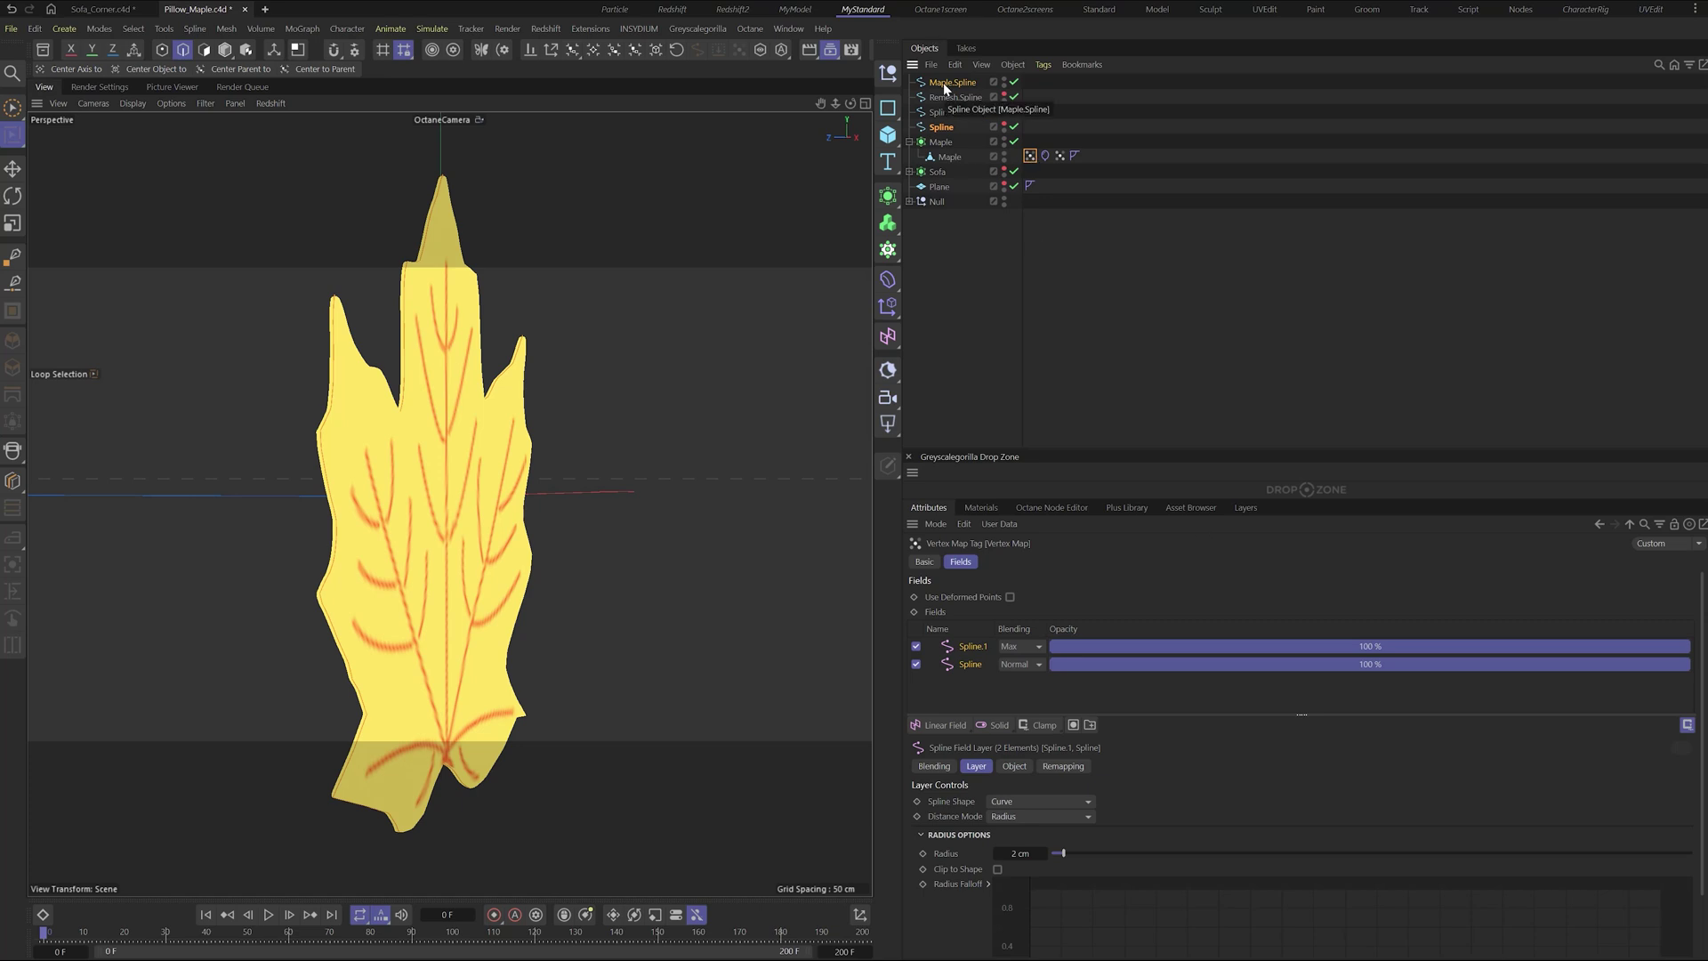
left_click_drag(944, 91, 968, 649)
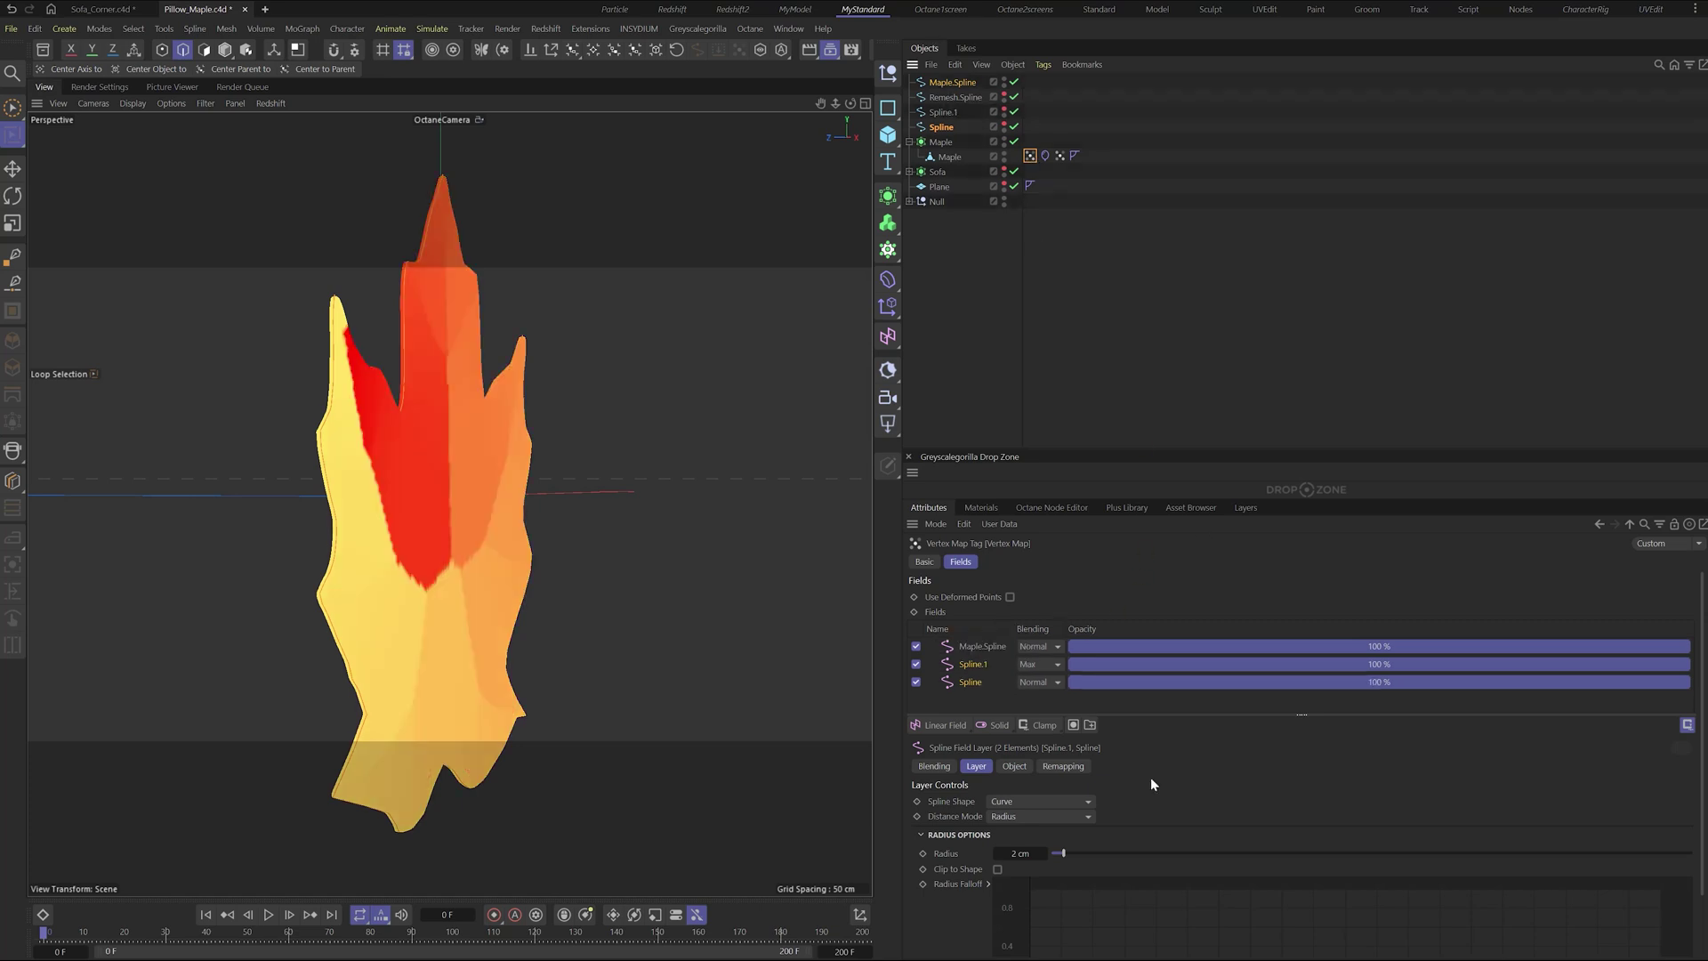
left_click(1037, 648)
left_click(1049, 786)
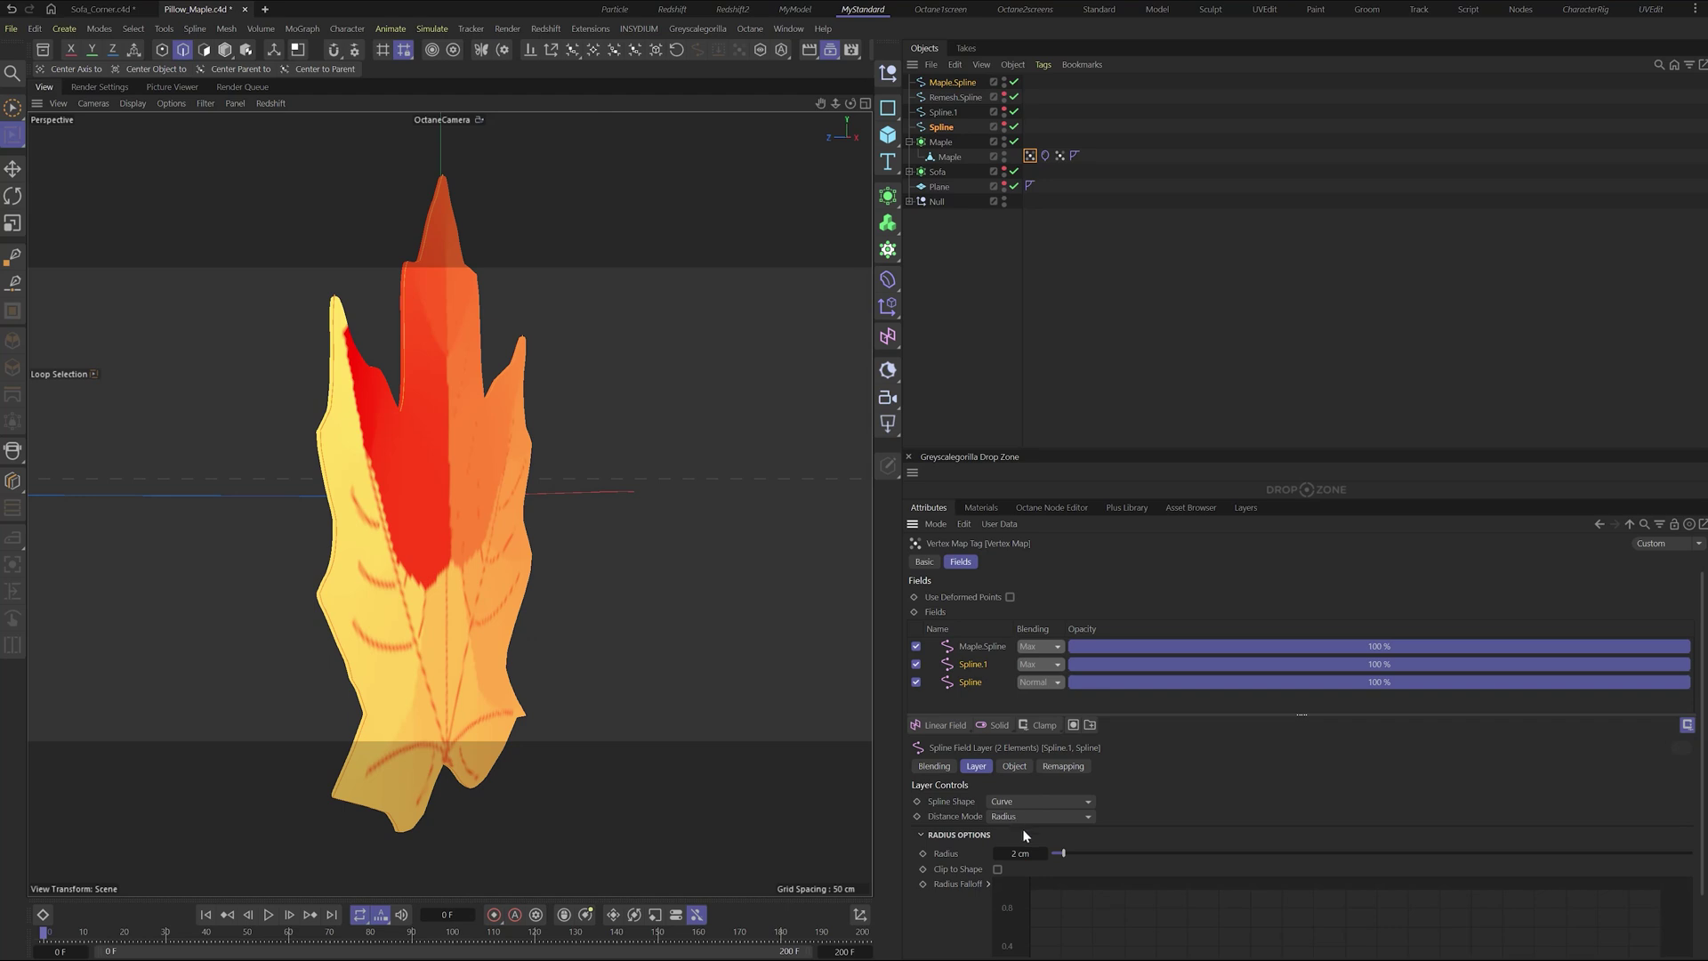
- Set the Maple.Spline field to Distance Mode Radius at 4 cm, then deselect everything
left_click(988, 644)
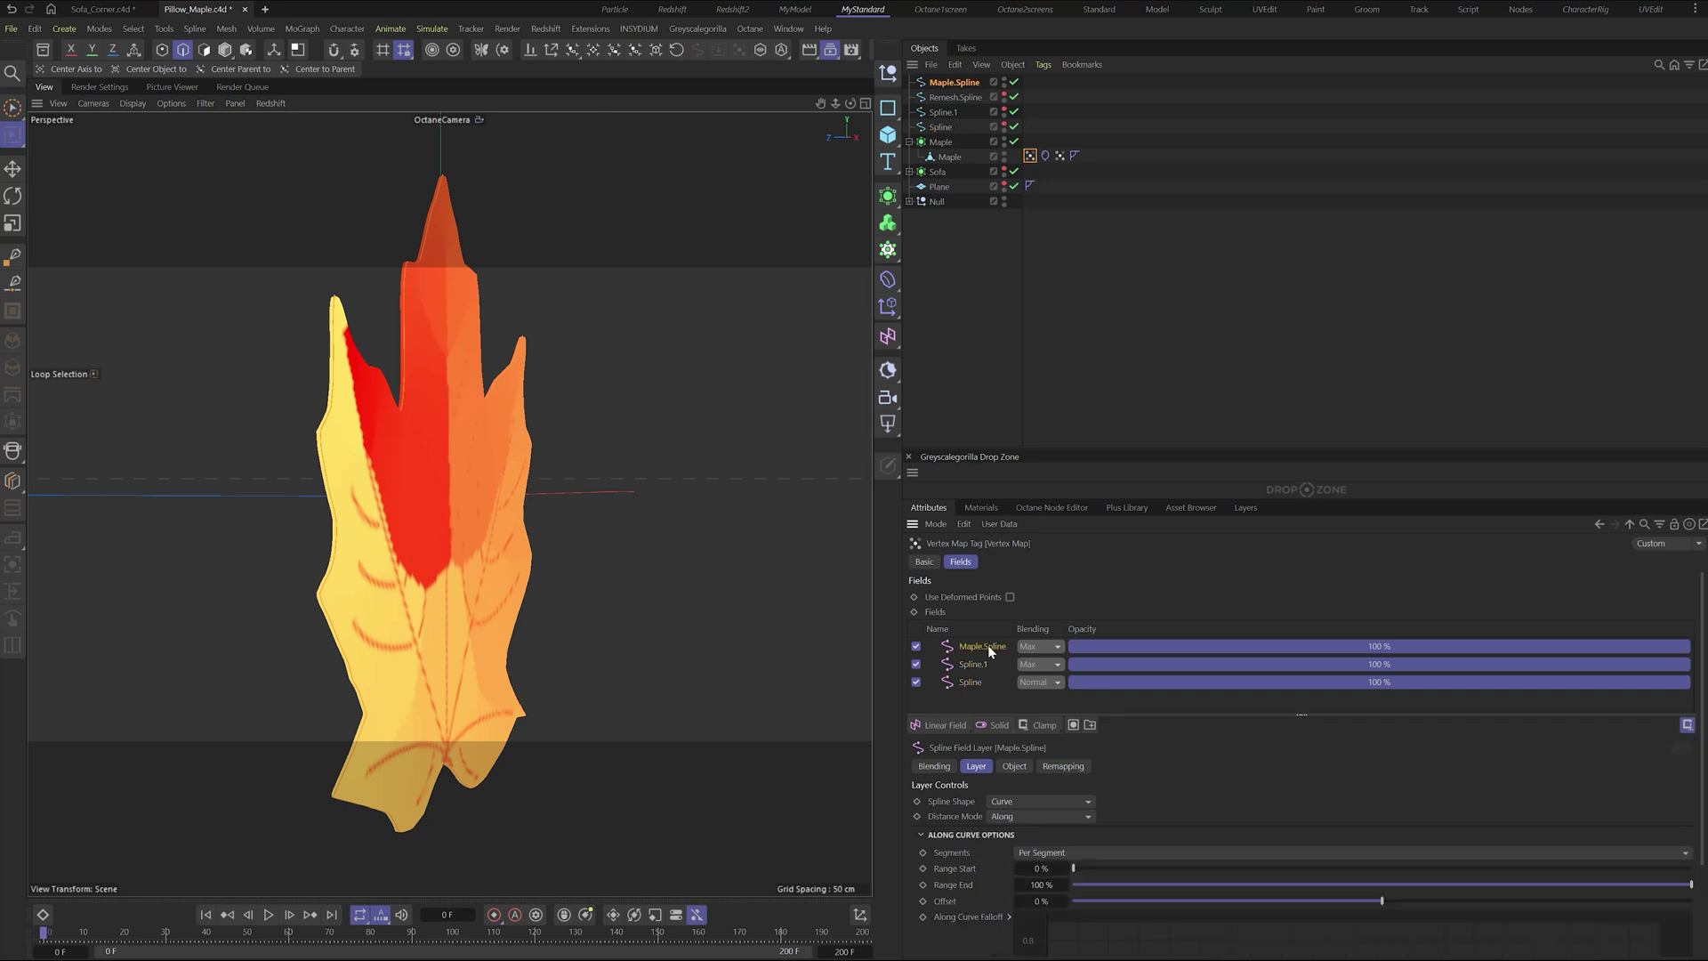
left_click(1049, 817)
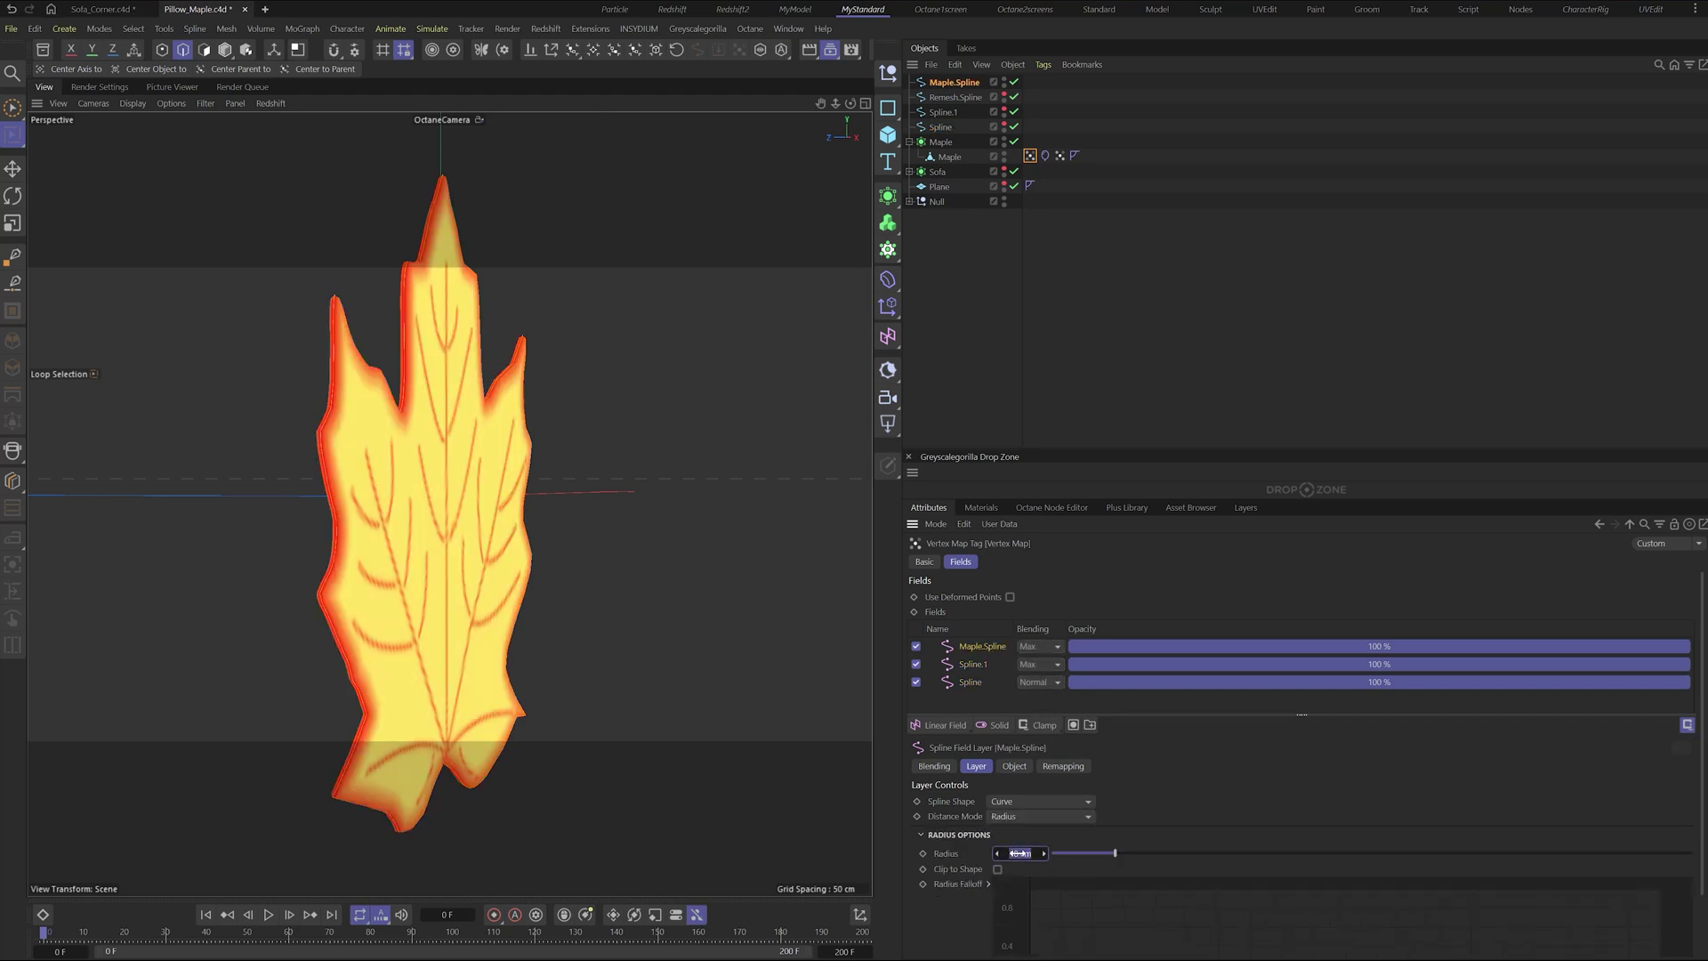
left_click_drag(1019, 853, 1186, 844)
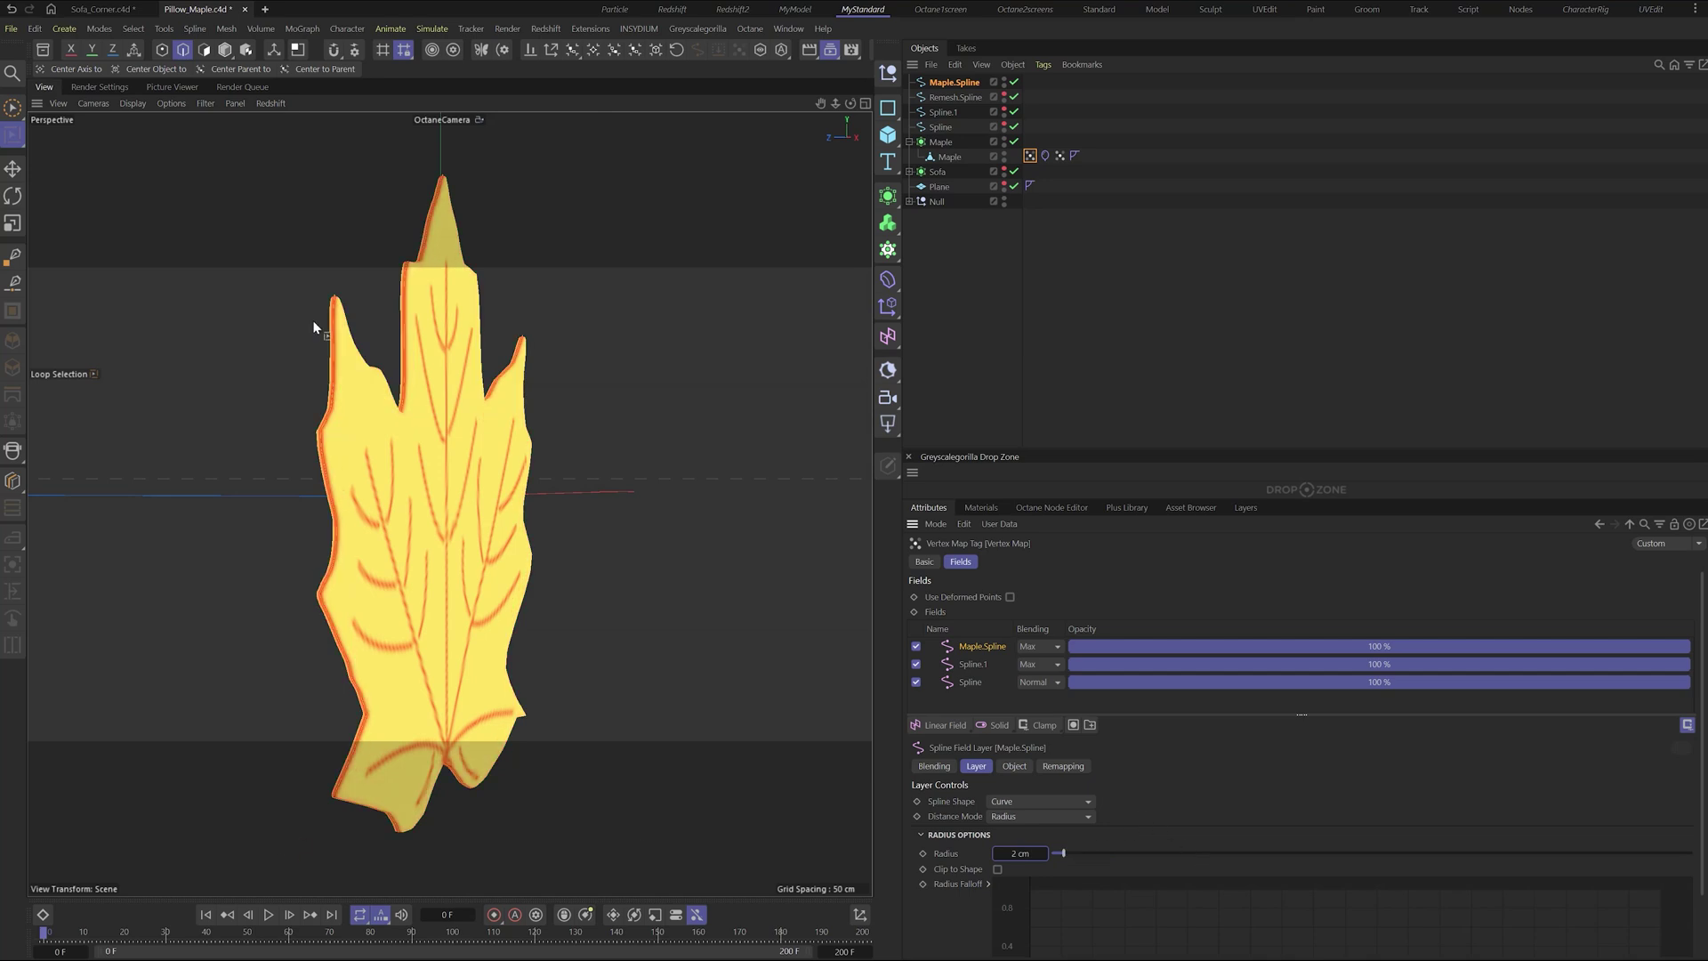
left_click_drag(1193, 853, 1075, 855)
left_click_drag(632, 509, 375, 536, "alt")
left_click(1128, 319)
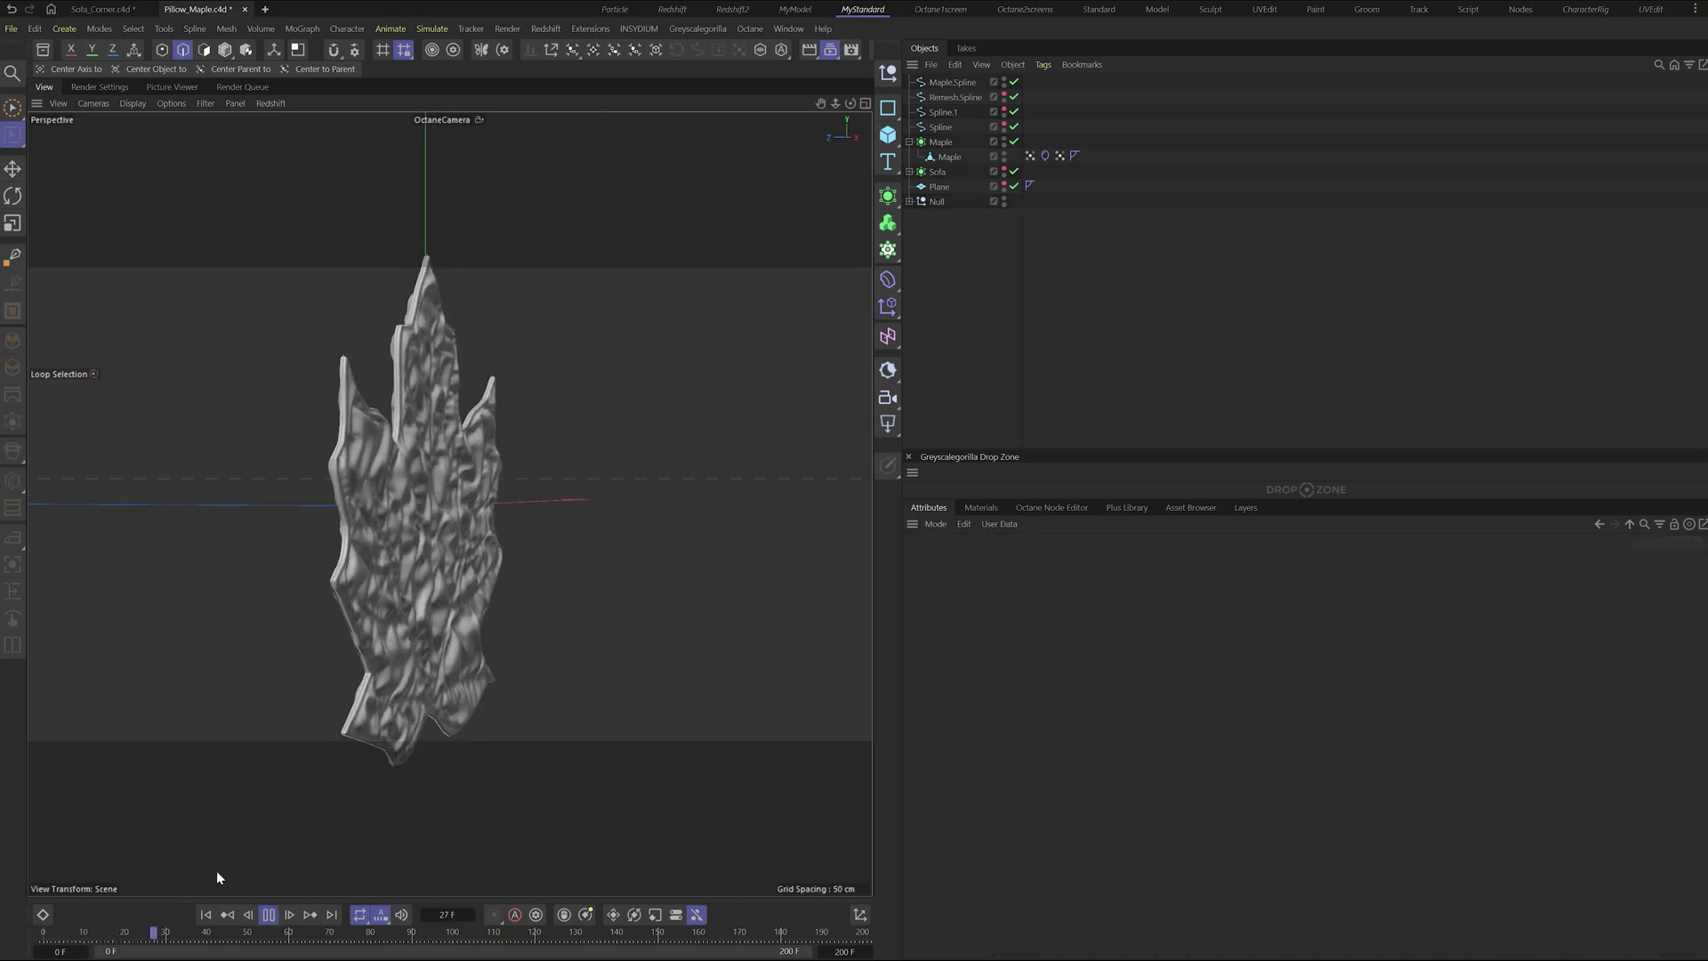
- Stop the simulation near frame 102 and orbit to inspect the vein and rim seams
left_click(267, 916)
mouse_move(458, 446)
left_mouse_down("alt")
mouse_move(263, 435)
mouse_move(285, 515)
left_mouse_up("alt")
key("e")
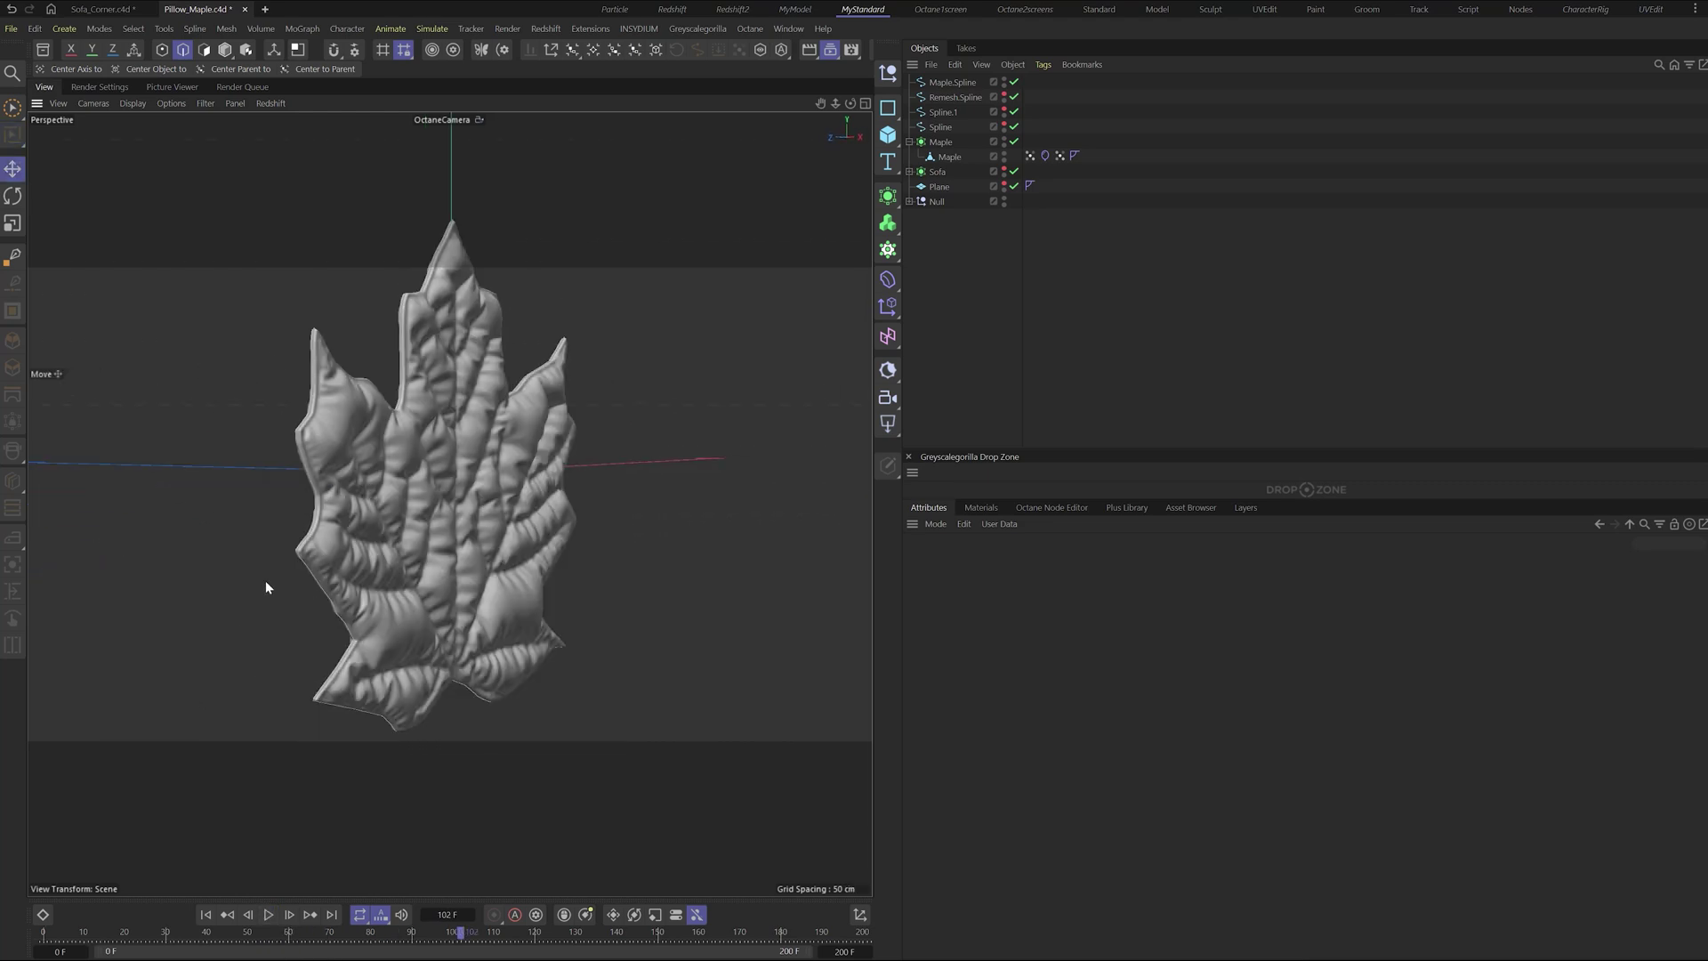
mouse_move(219, 372)
left_mouse_down("alt")
mouse_move(476, 571)
mouse_move(197, 561)
mouse_move(604, 598)
mouse_move(226, 559)
left_mouse_up("alt")
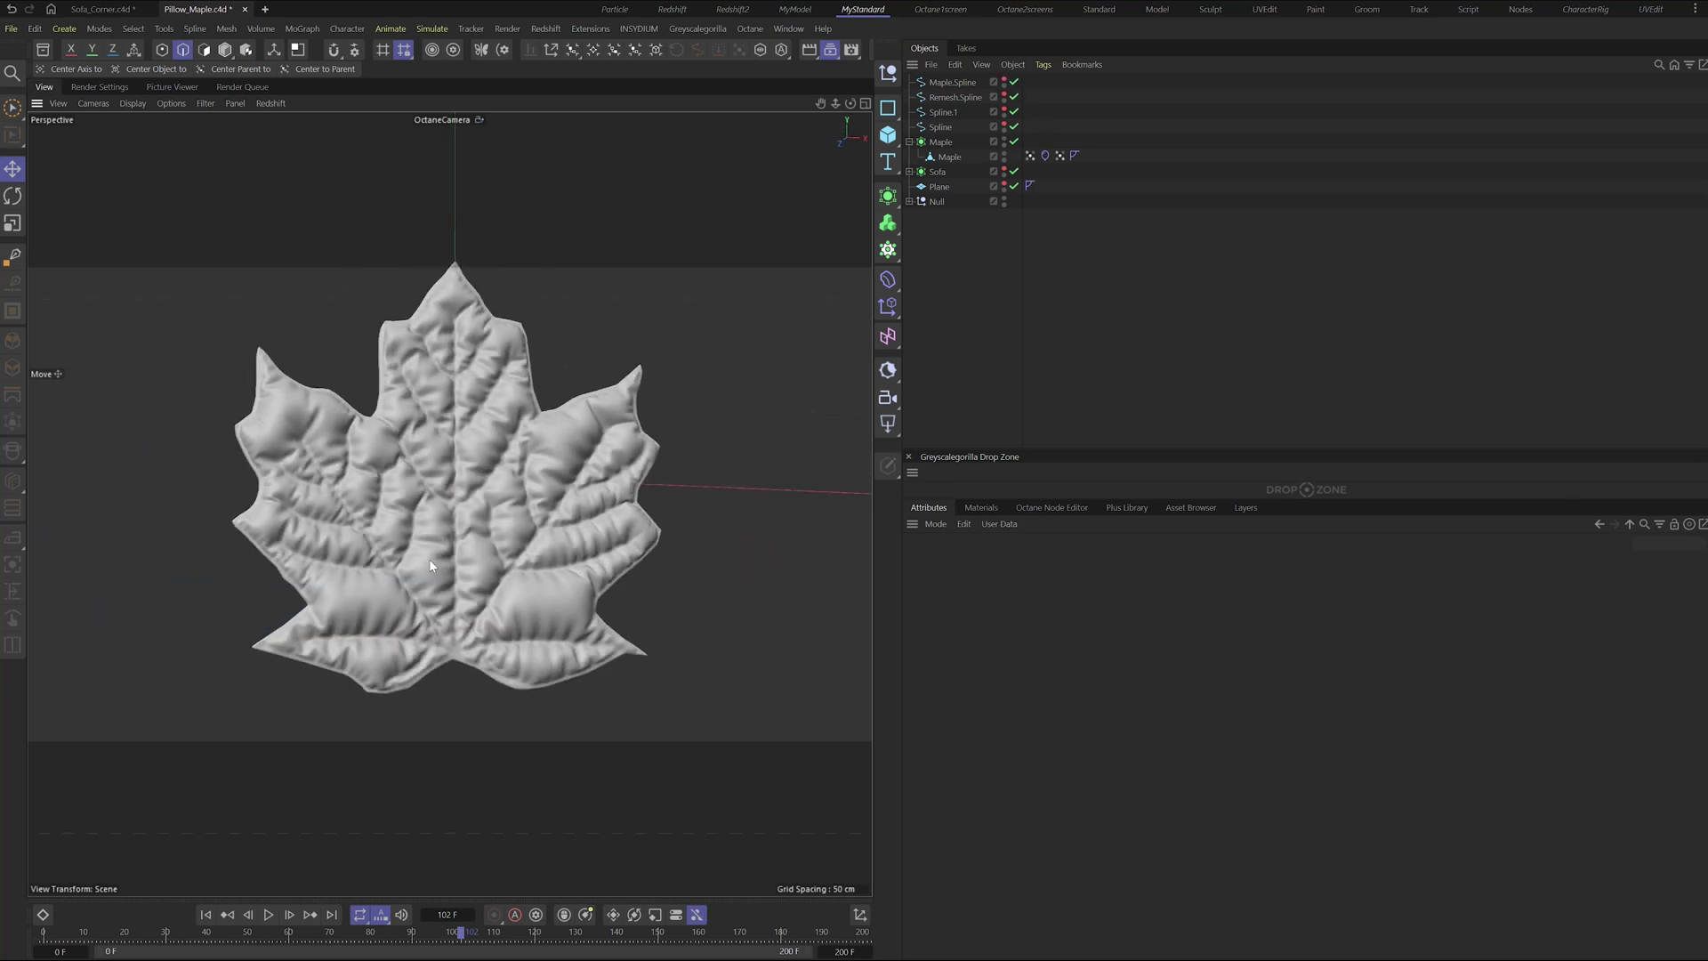
- Bake the inflated cloth leaf to a new Maple polygon object and hide the original
right_click(950, 161)
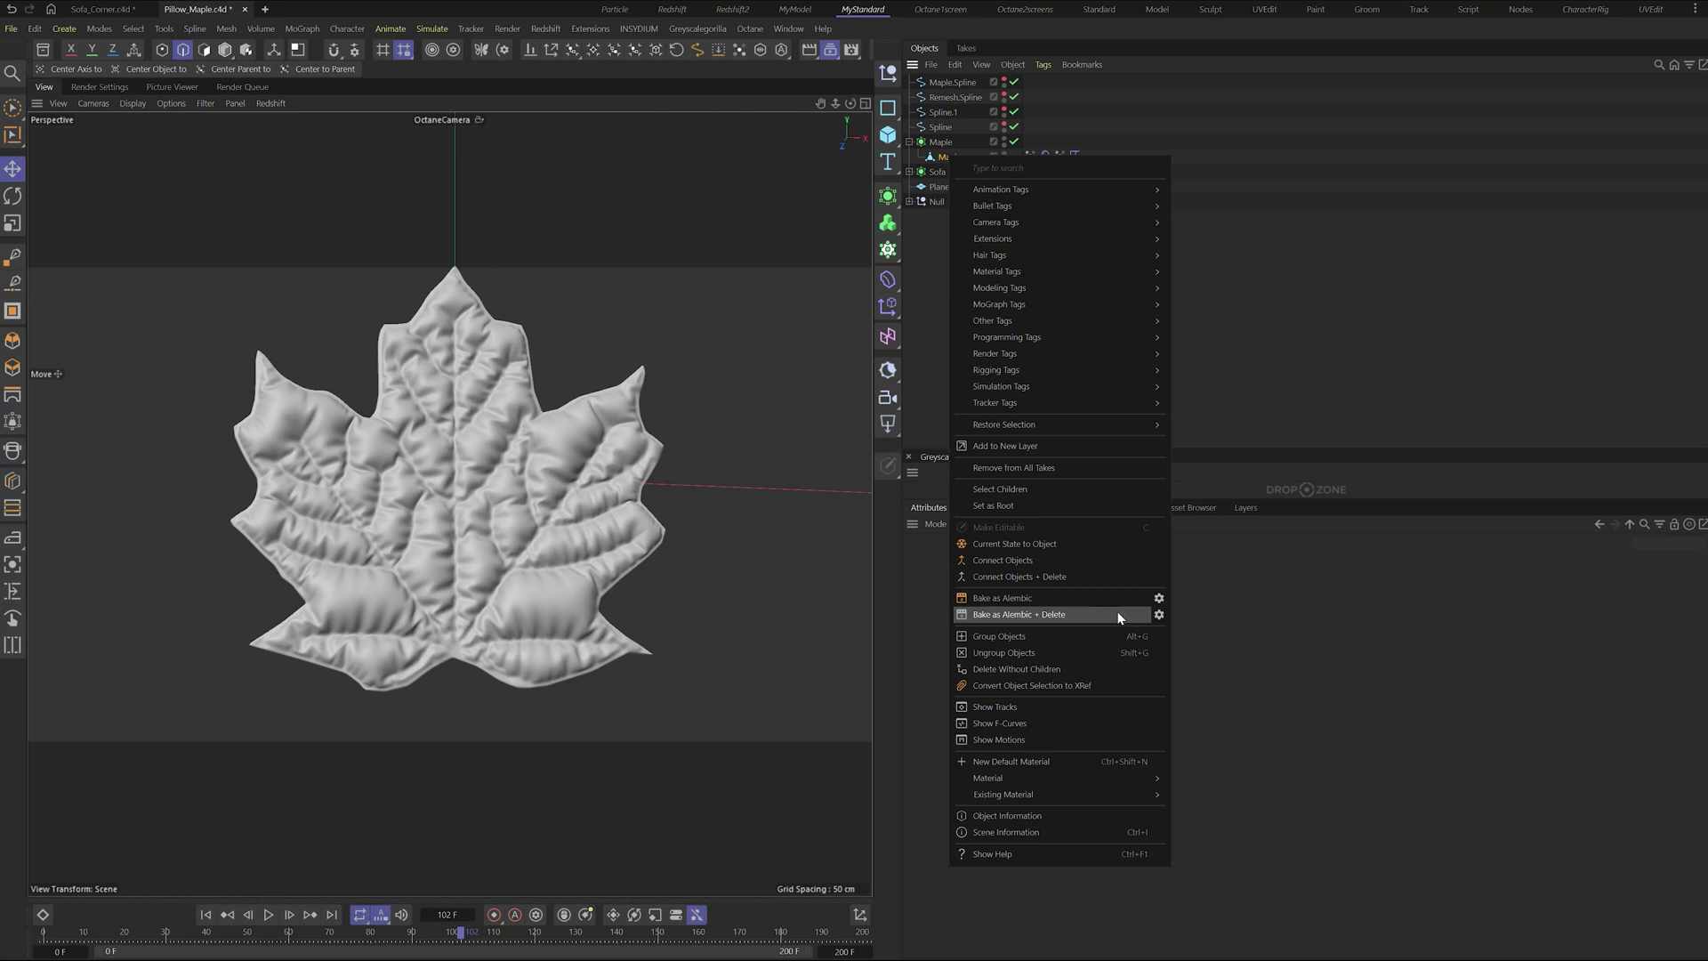
left_click(1053, 544)
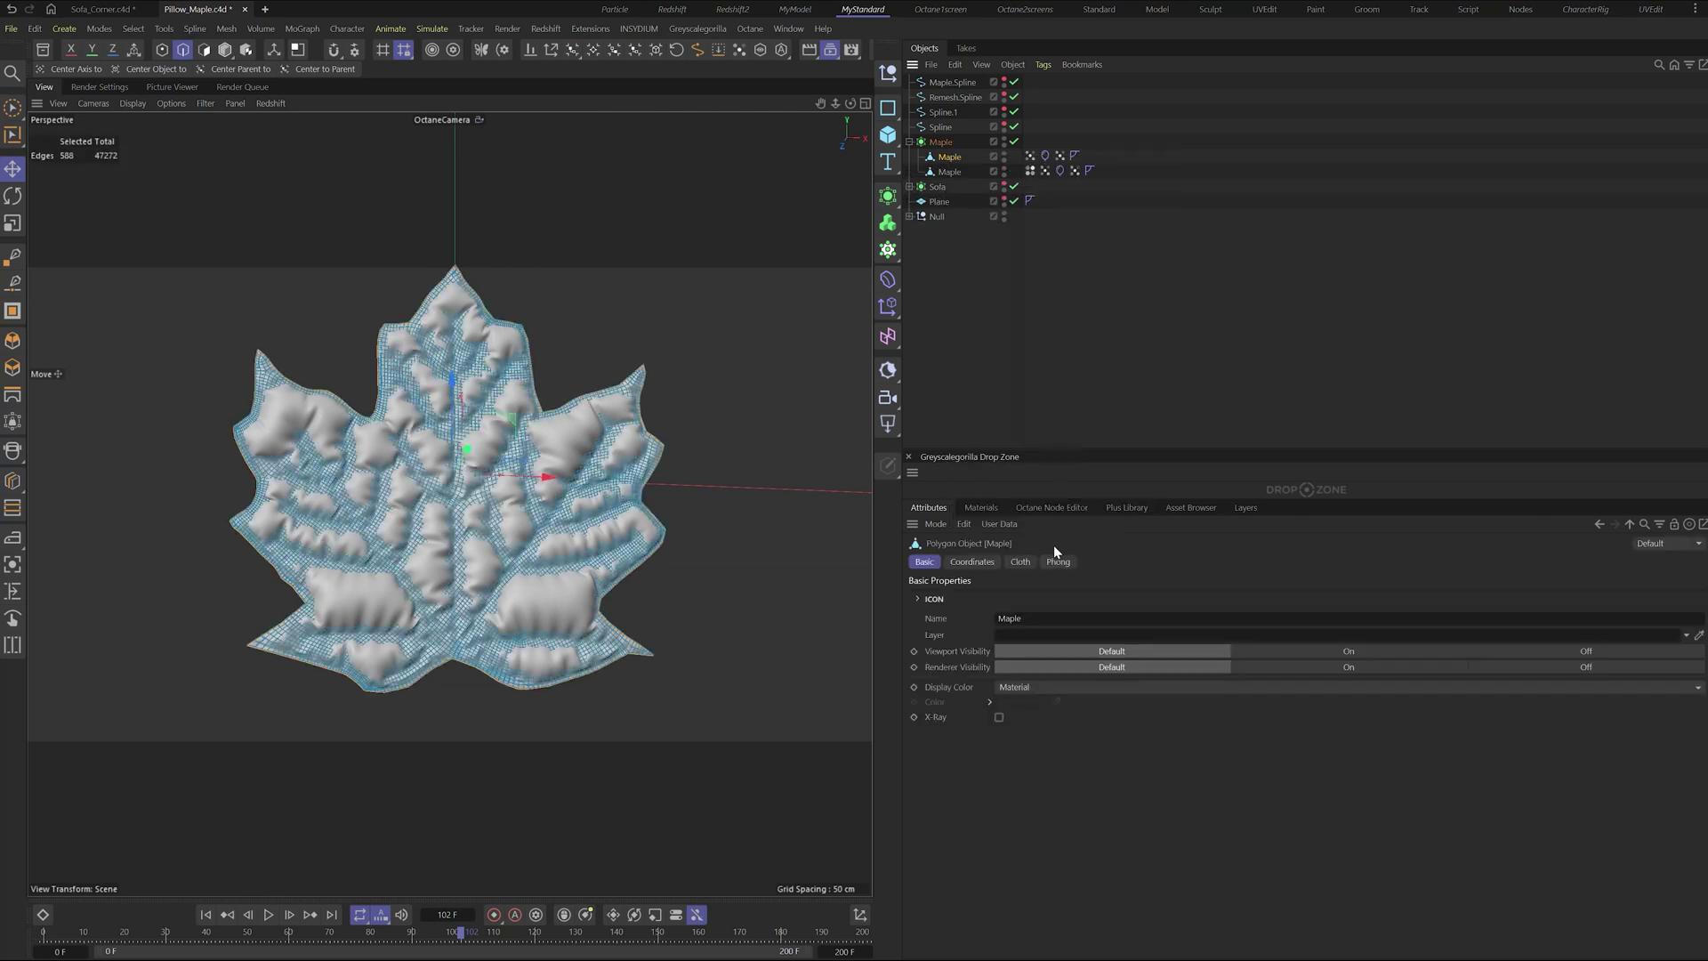
double_click(1003, 157, "ctrl")
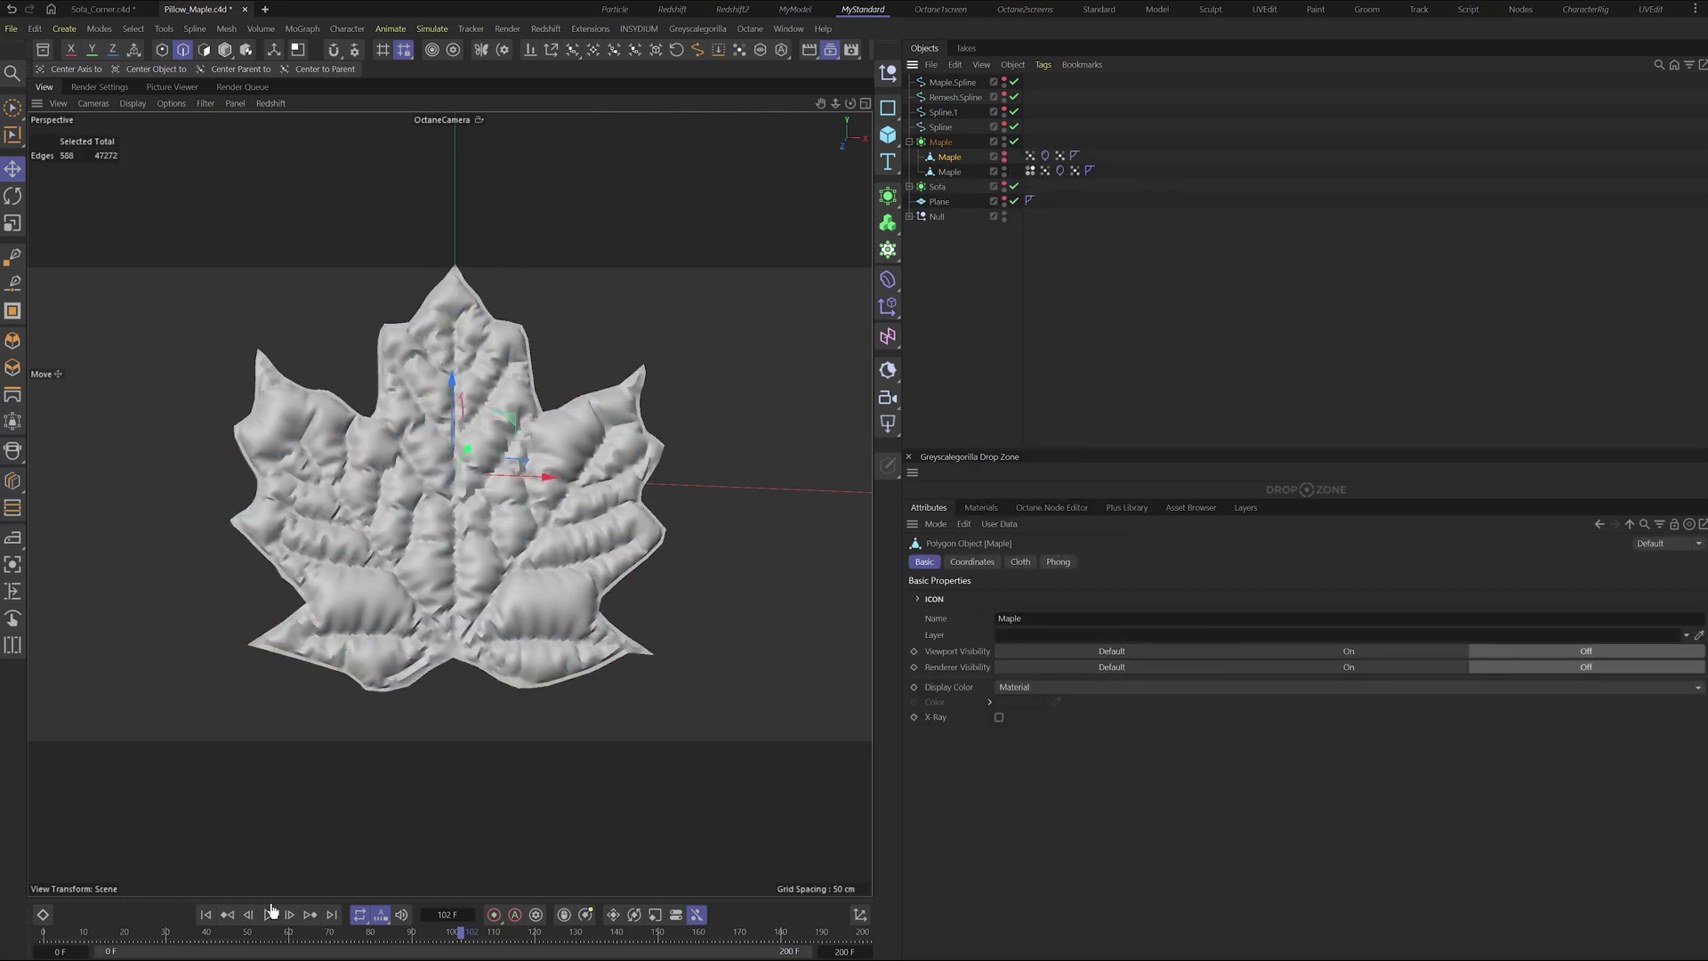
left_click(205, 913)
- Move the baked Maple to the top level, delete its leftover tag, and select it
left_click_drag(957, 271, 957, 266)
left_click(1060, 157)
key("Delete")
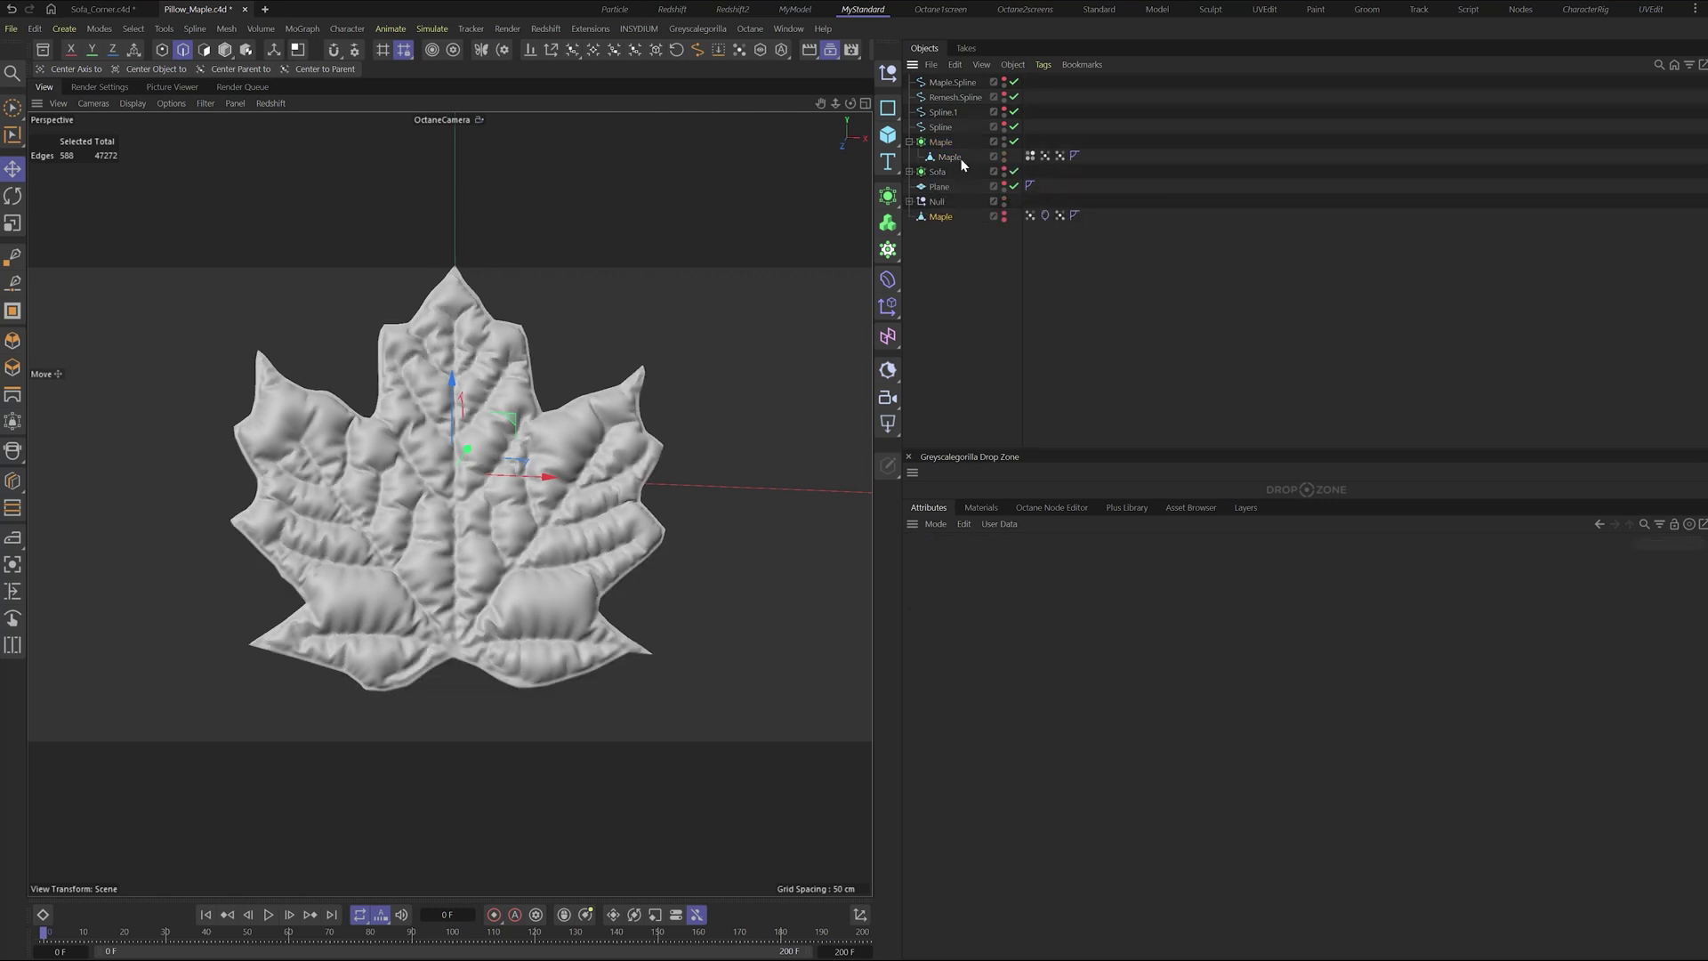
left_click(951, 157)
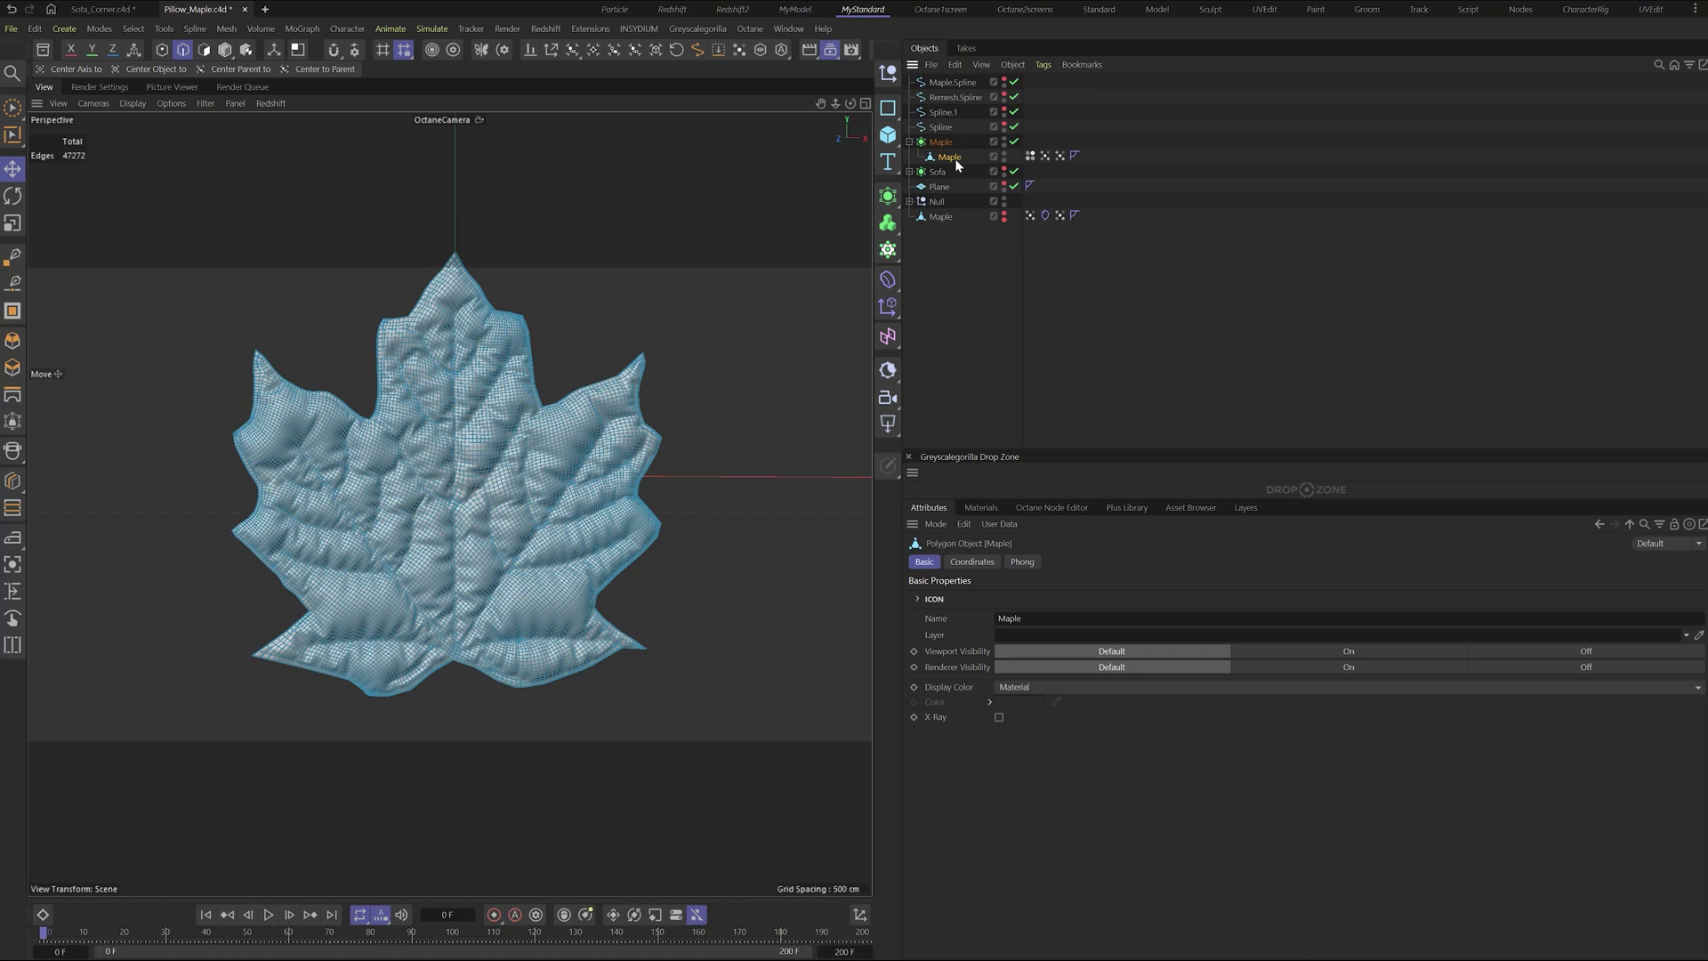
- Add a Soft Body tag to the baked Maple leaf via Commander, then deselect
key("shift+c")
type("so")
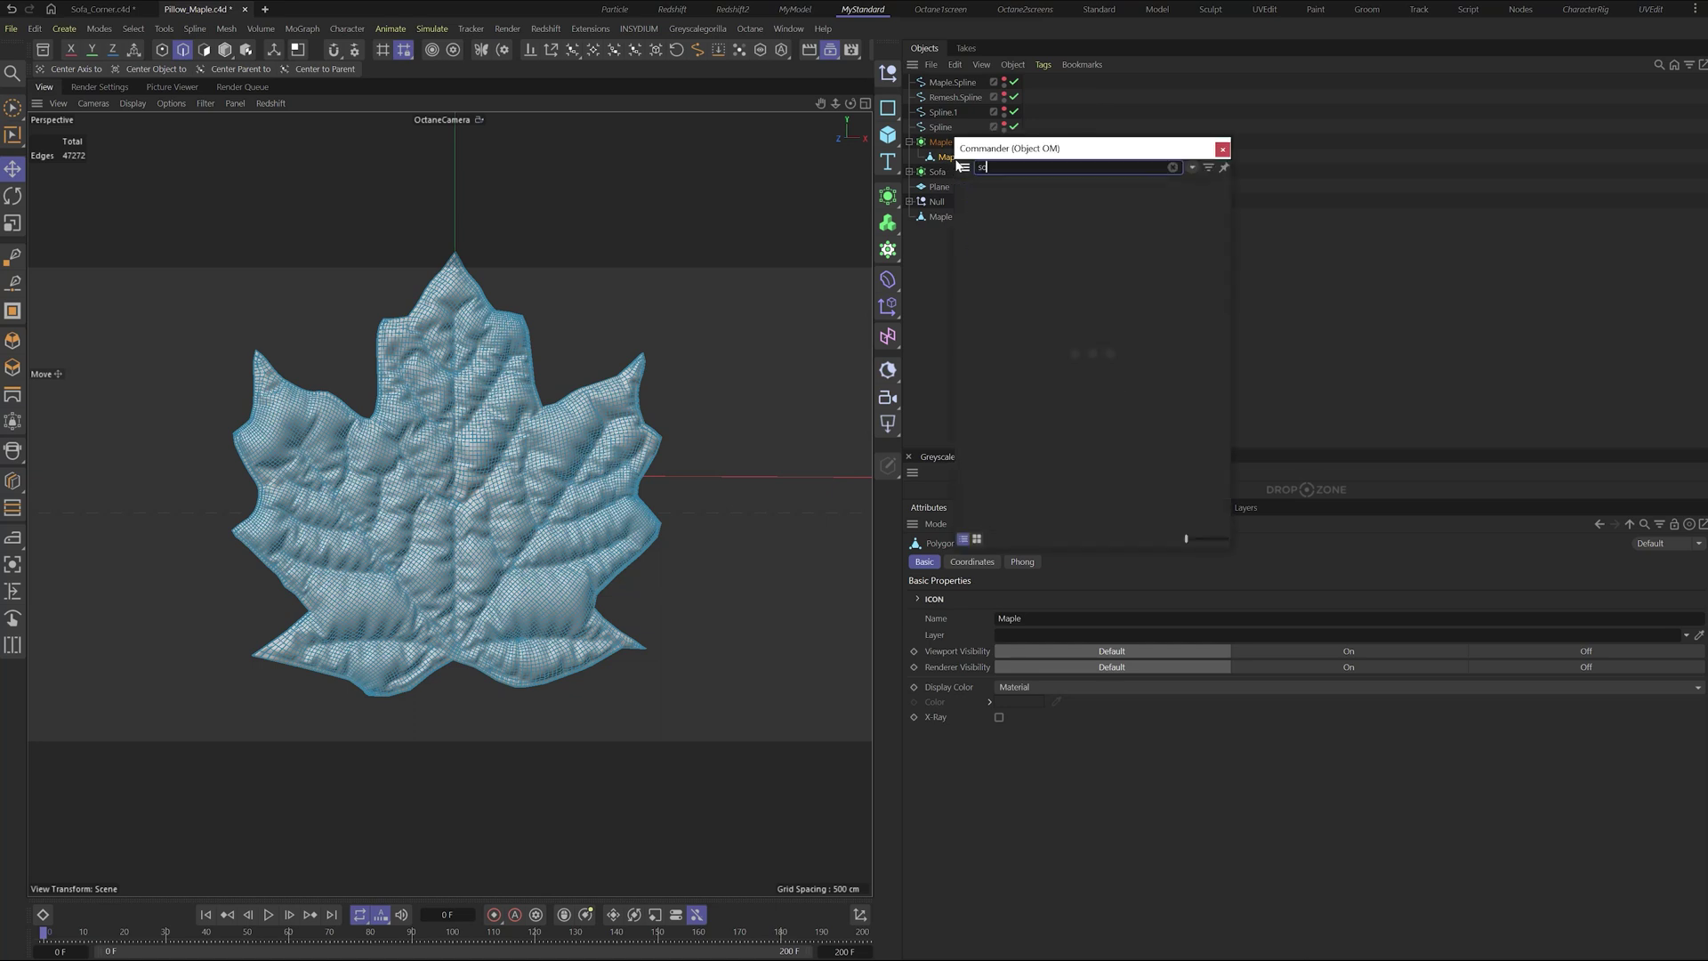
type("ft")
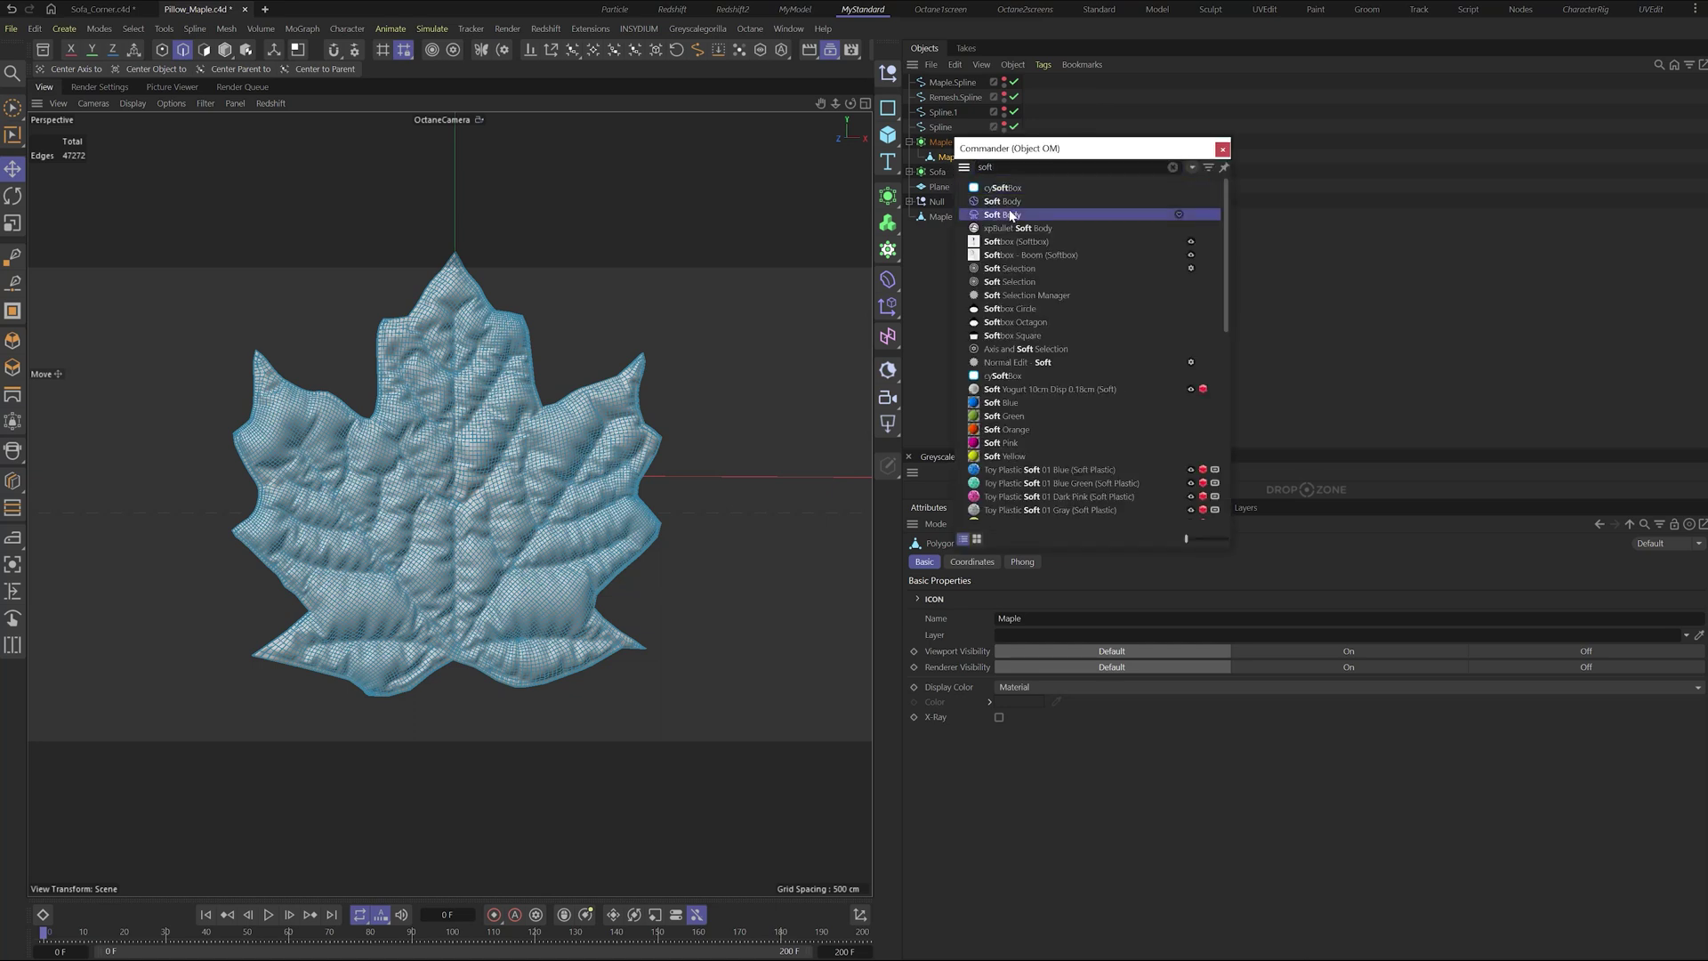
left_click(1007, 203)
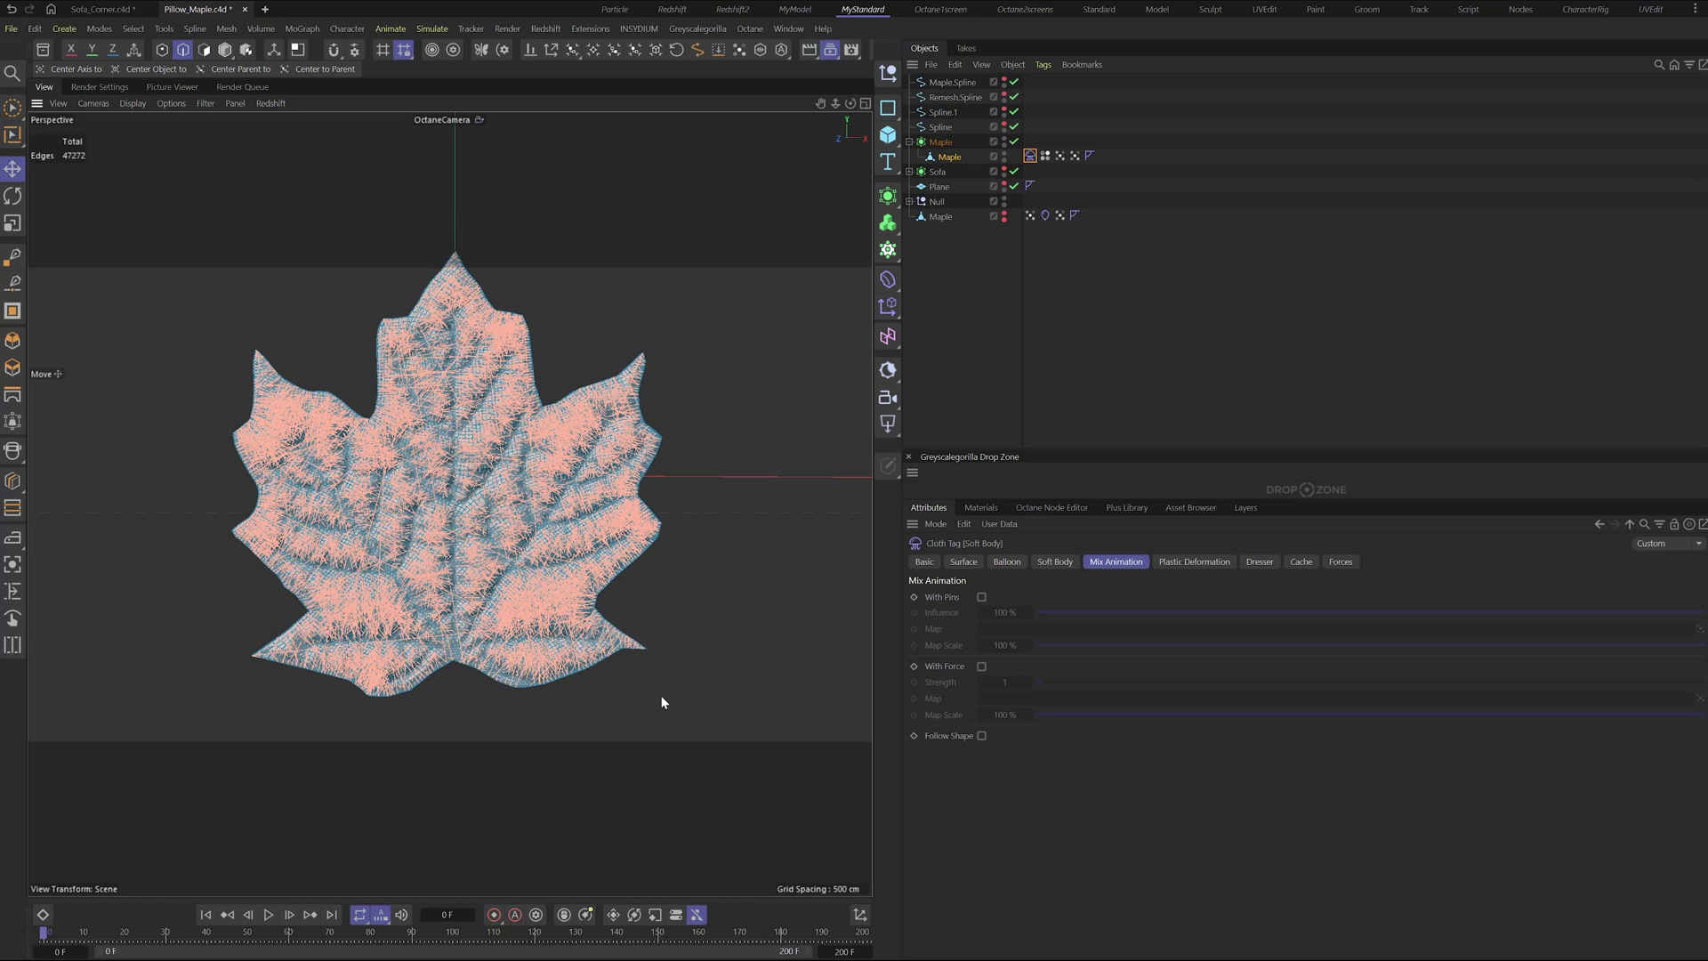
left_click(1045, 351)
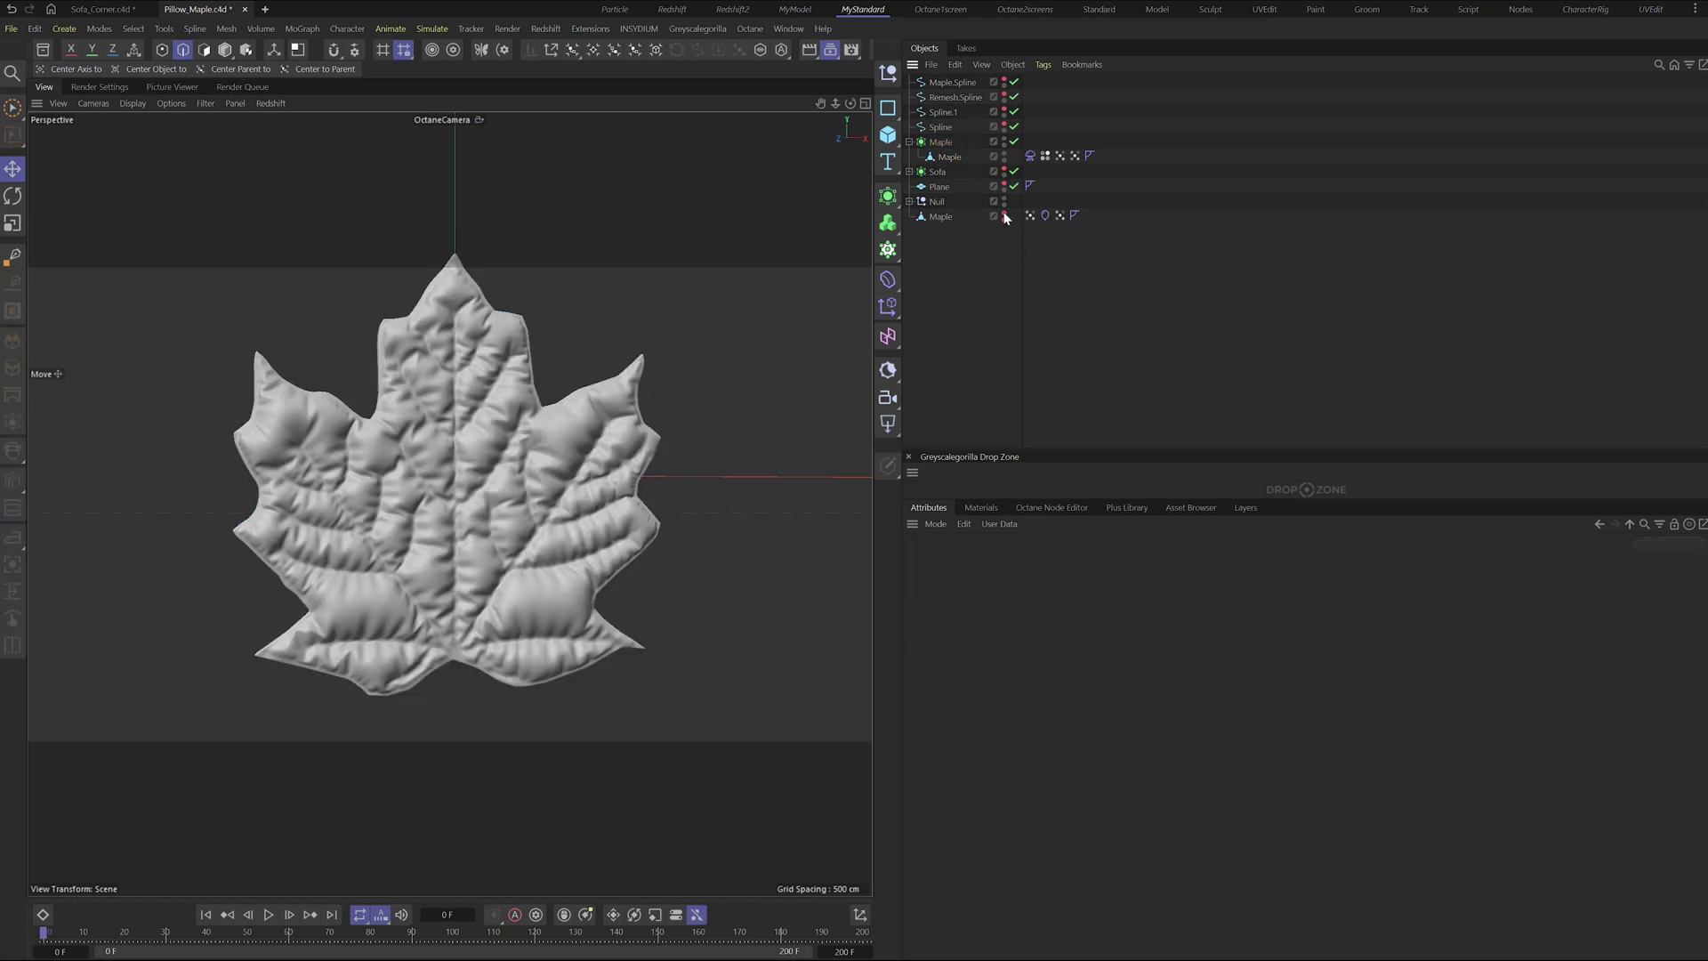
- Unhide Sofa and Plane, rotate Maple -90° to lie flat, and lower it above the sofa
left_click(1004, 183)
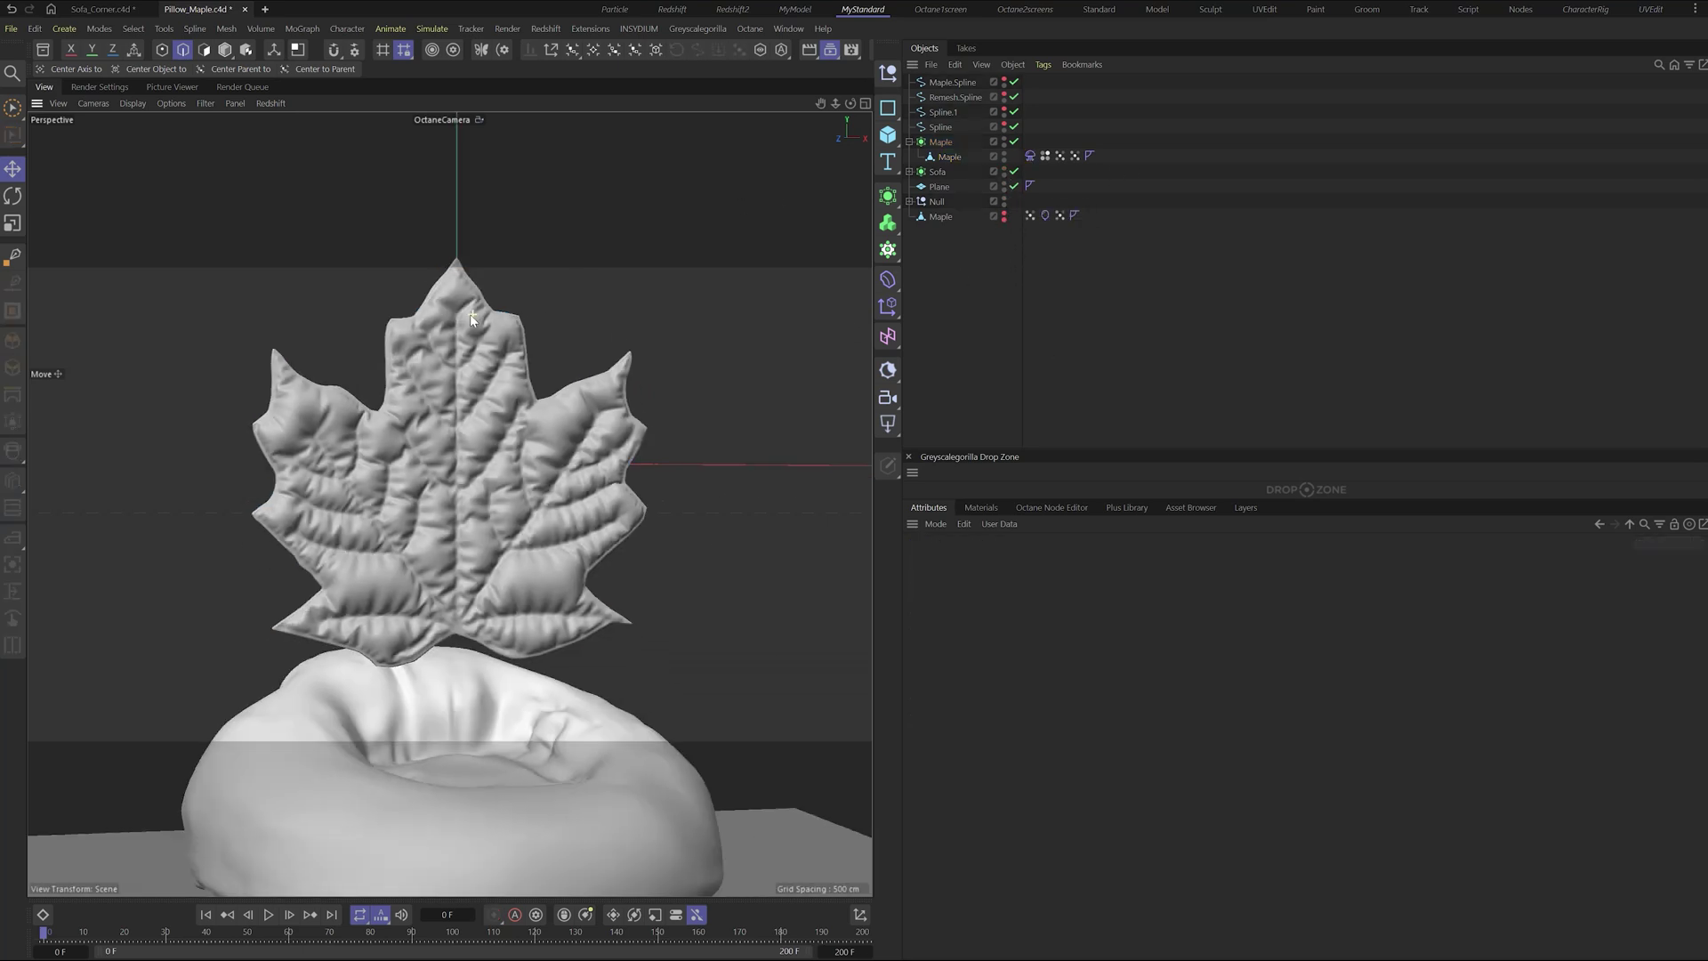
left_click_drag(411, 486, 600, 621, "alt")
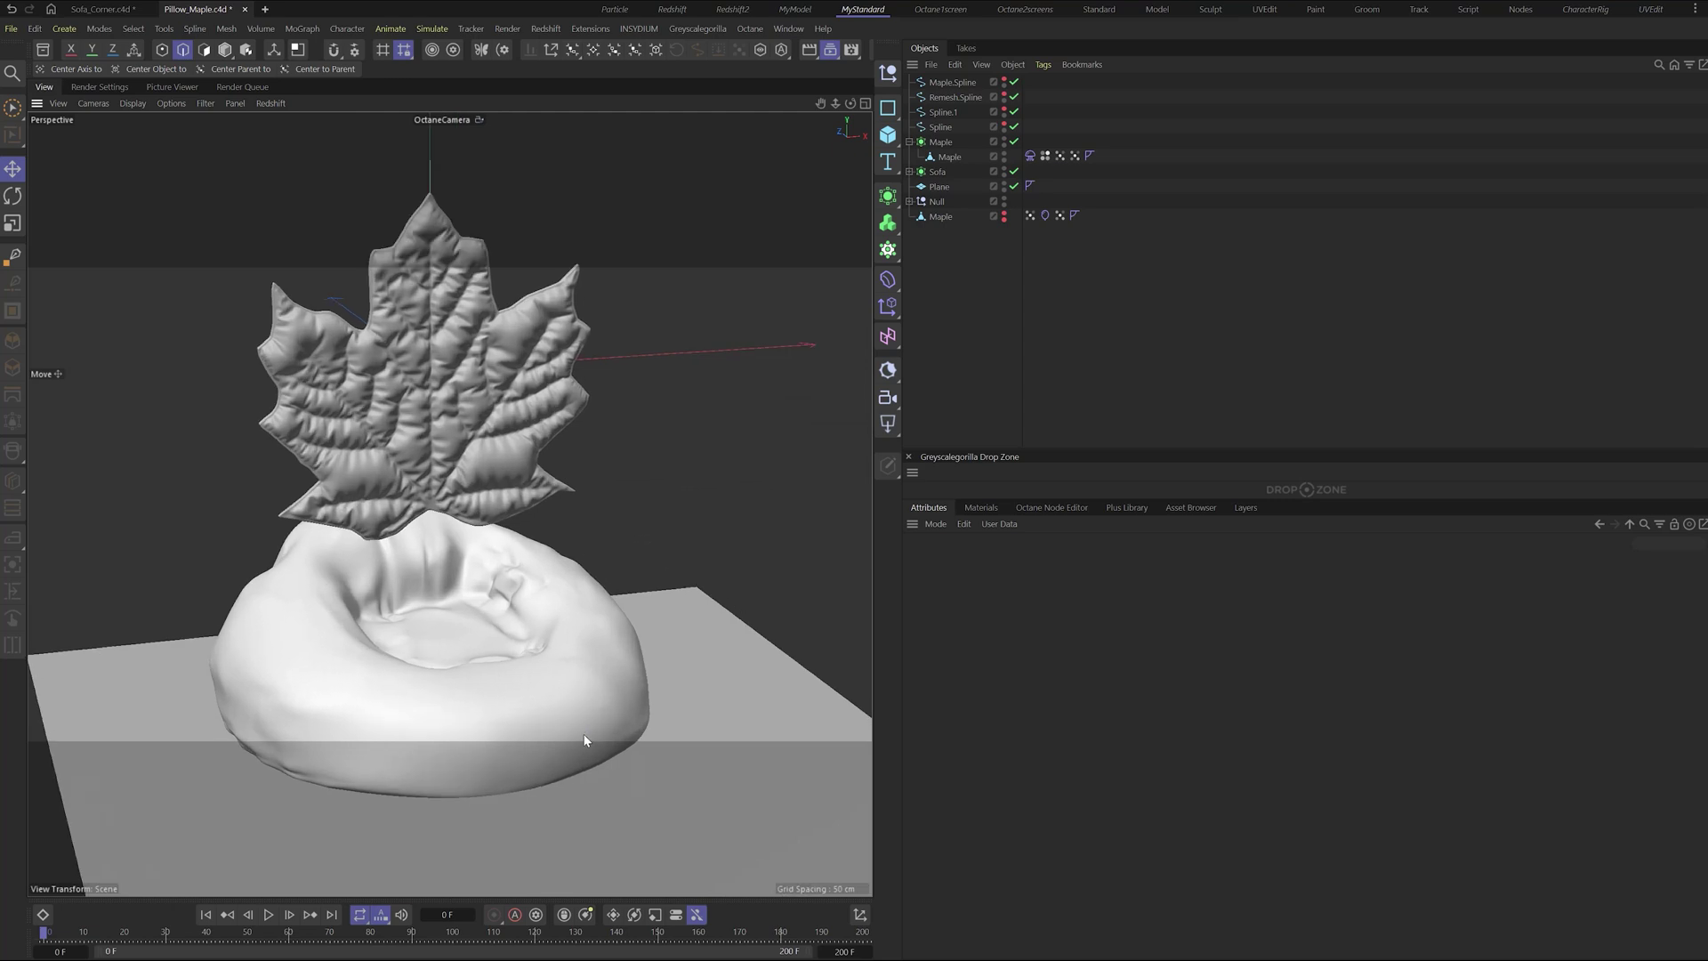
left_click(948, 156)
key("r")
left_click_drag(444, 322, 421, 307)
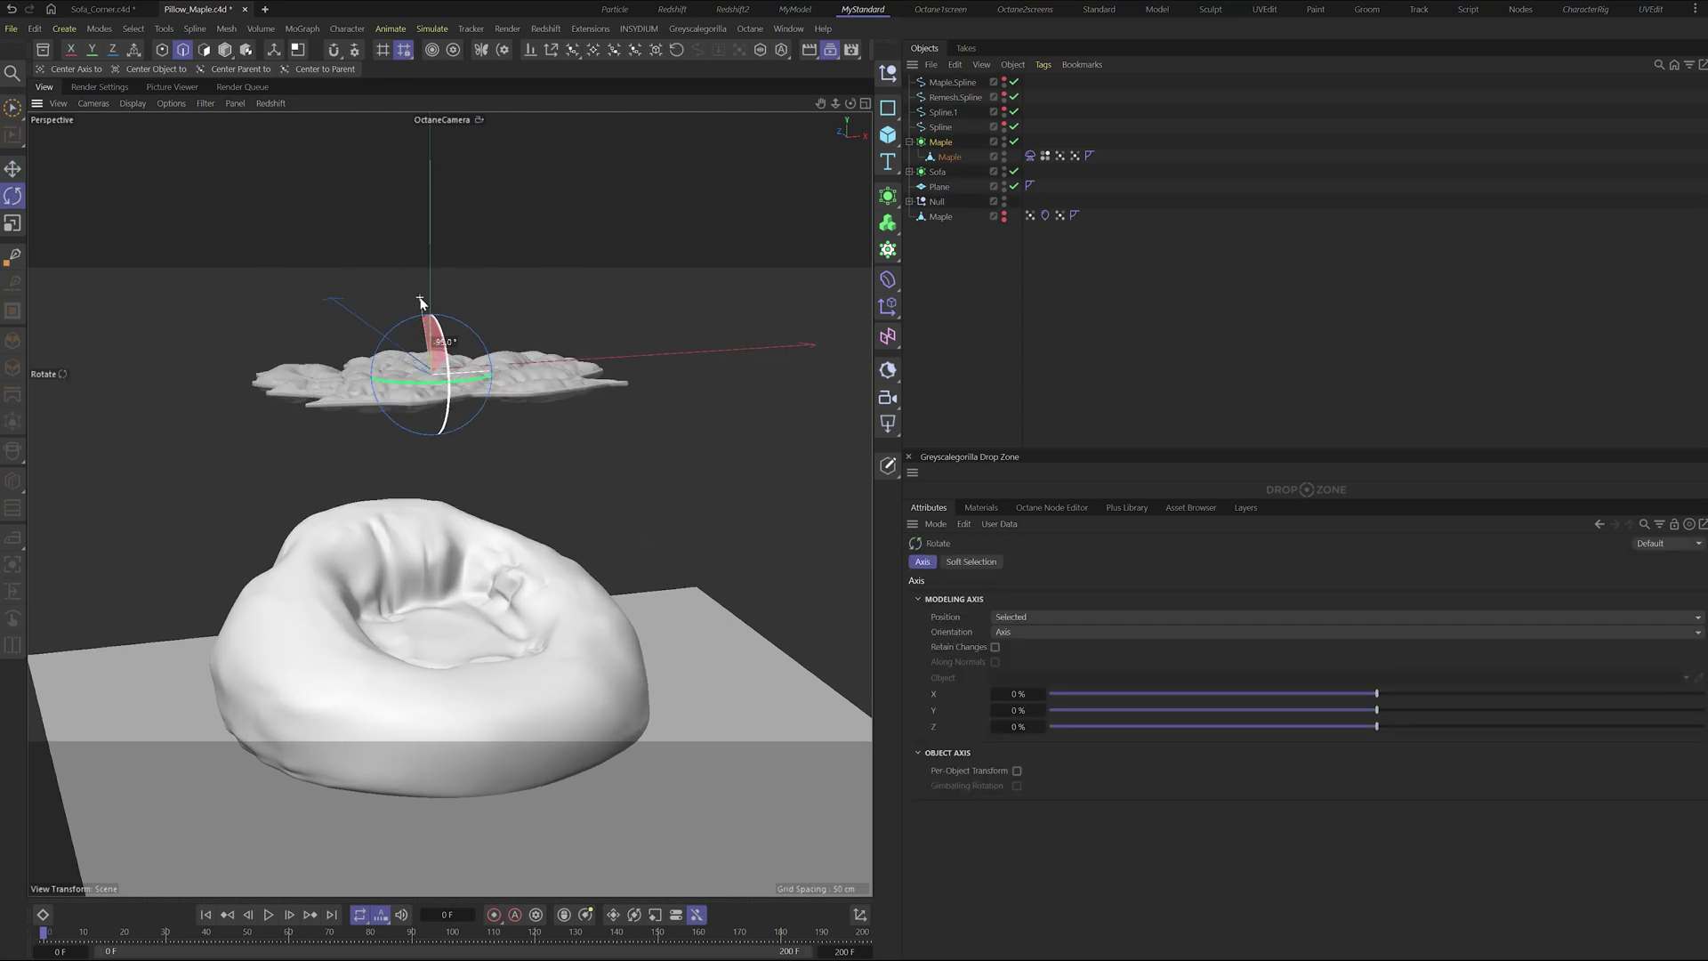
key("e")
left_click_drag(430, 367, 431, 504)
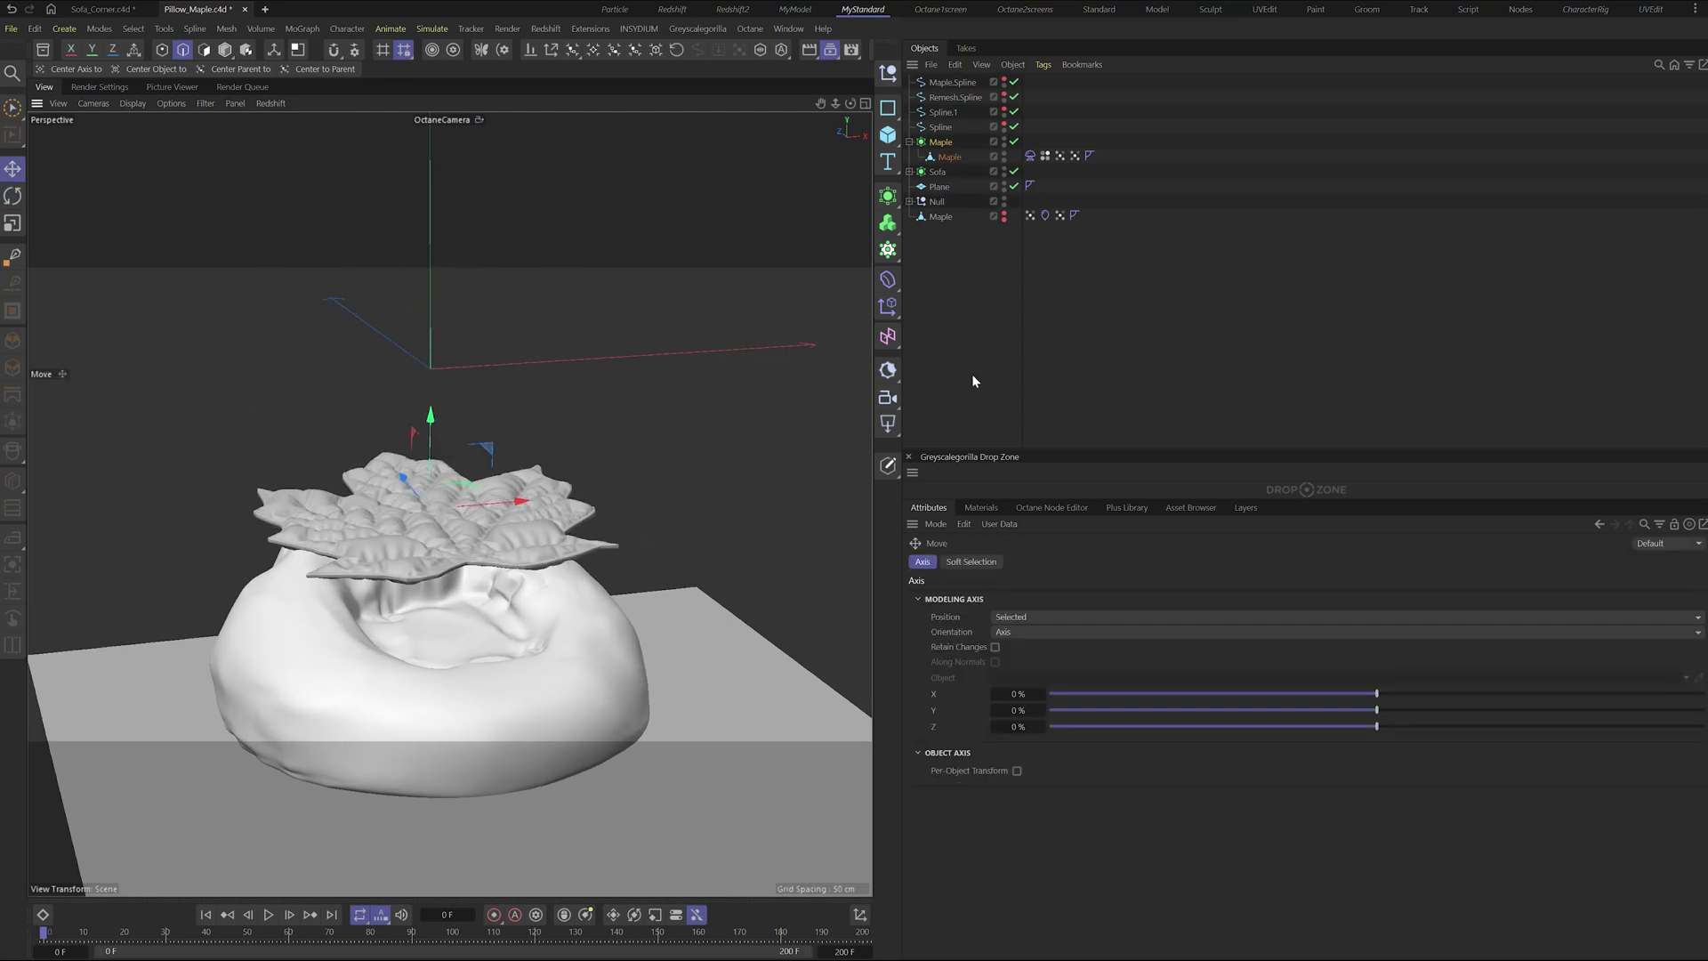
- Add a Collider tag to Plane and copy it onto Sofa
left_click(940, 187)
key("shift+c")
type("coll")
left_click(991, 225)
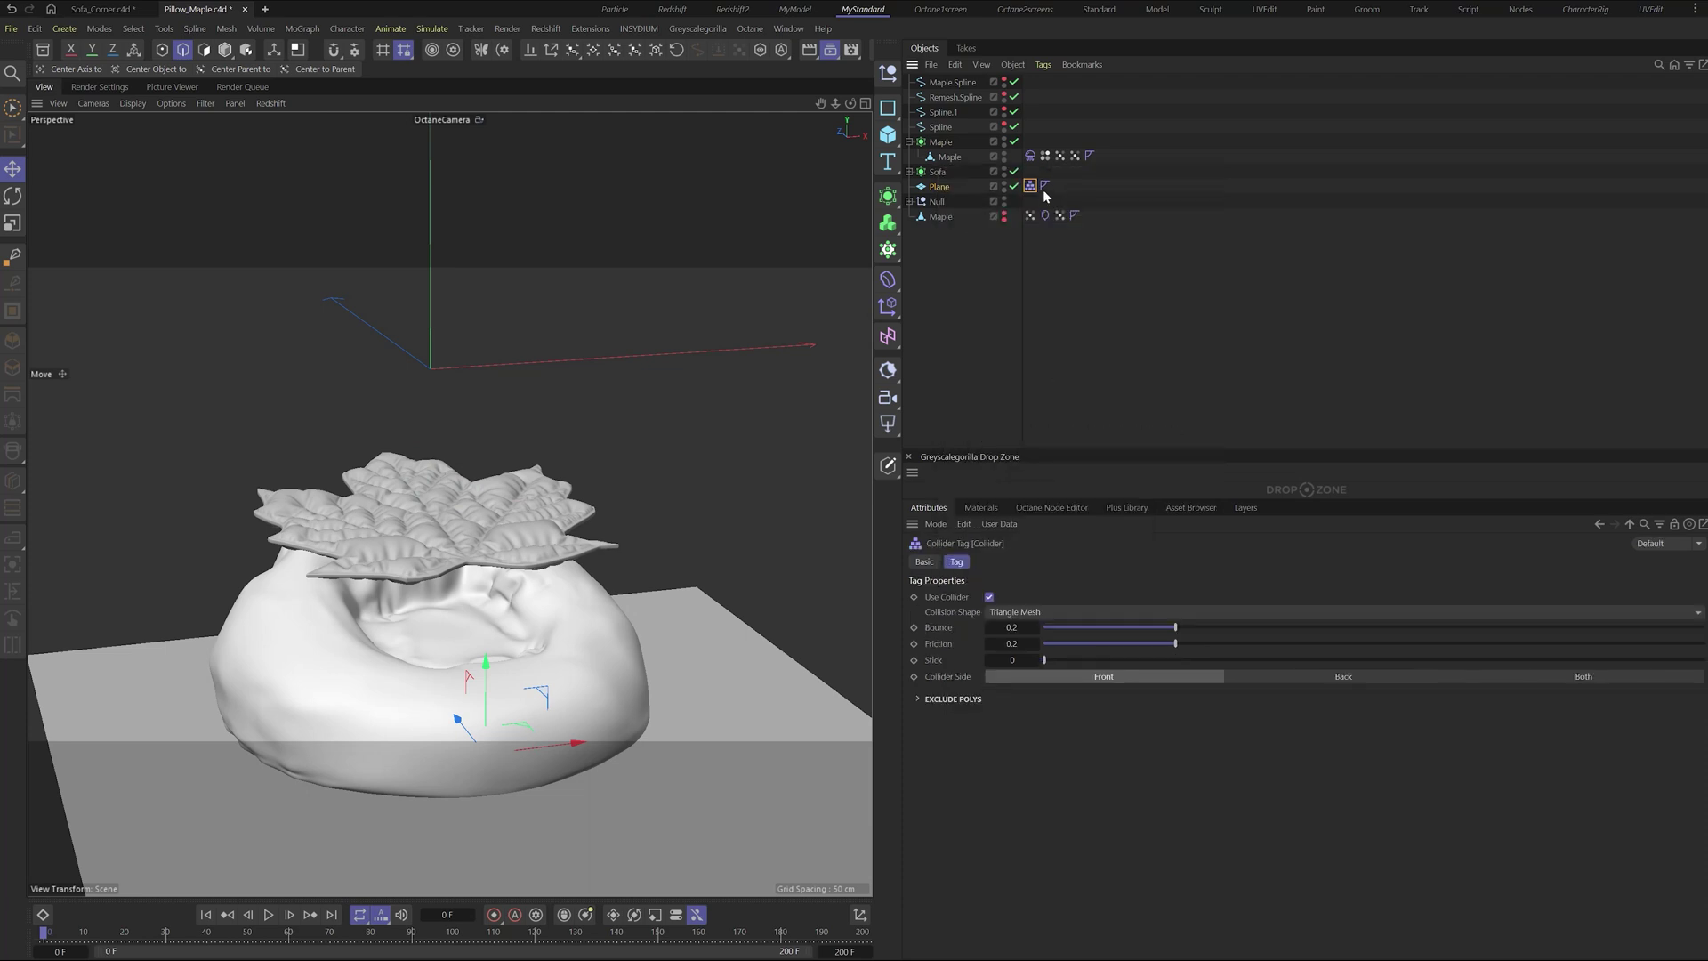
left_click_drag(1034, 194, 1033, 185)
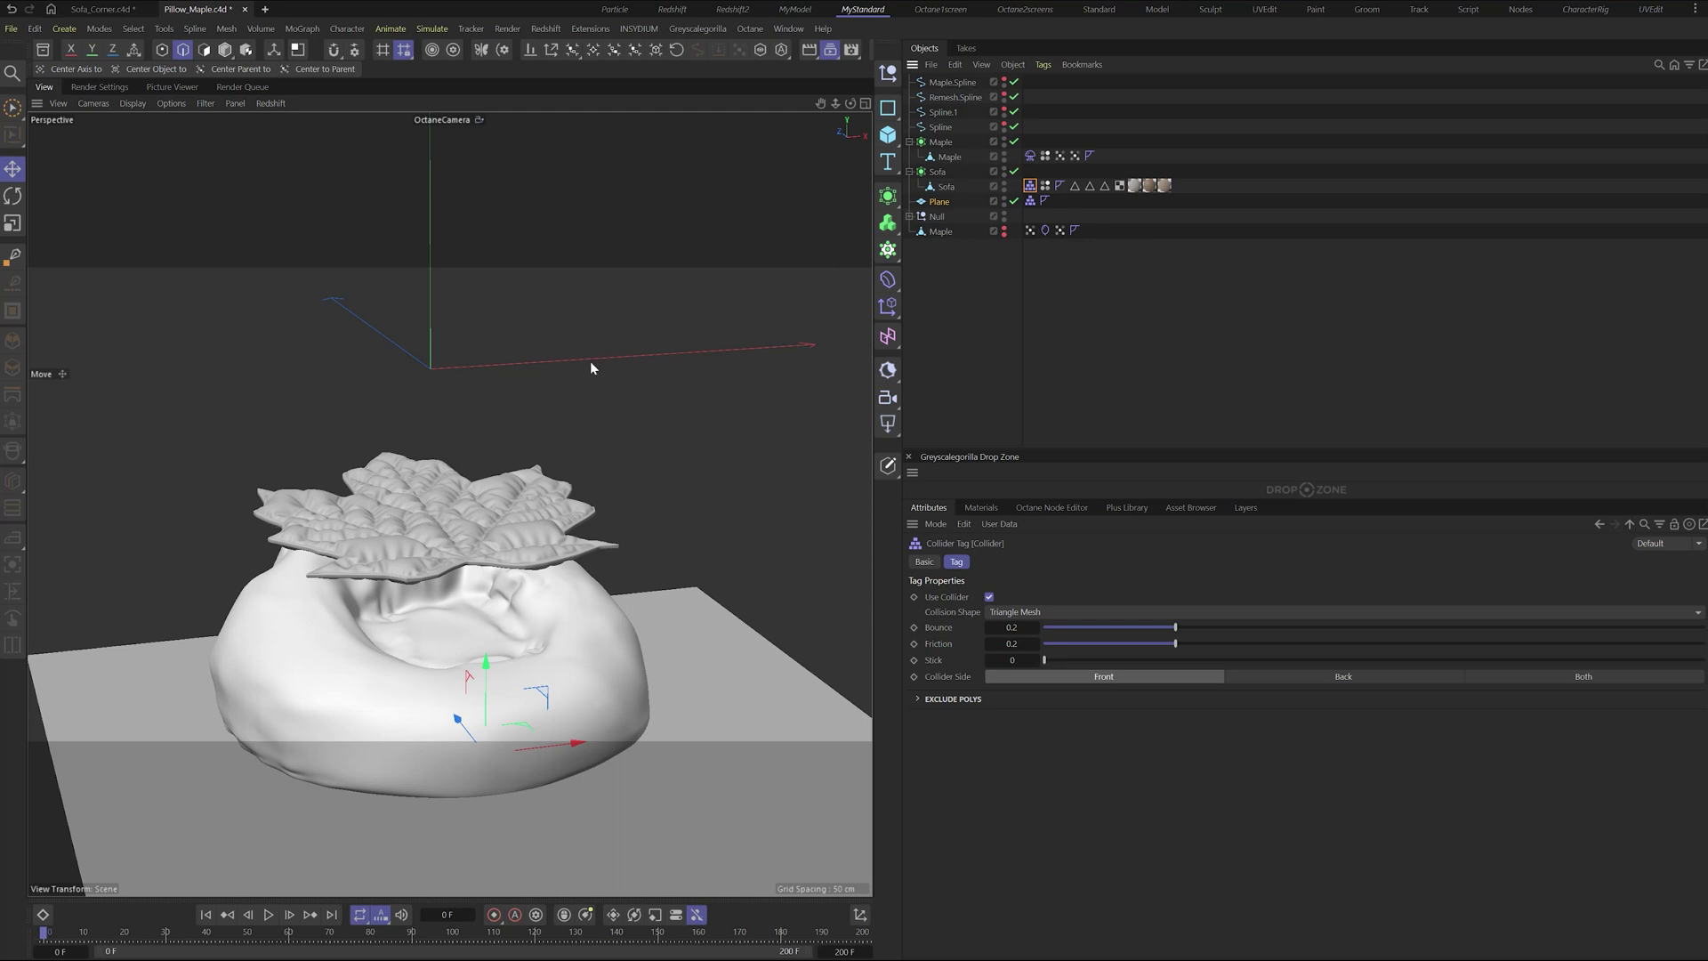
- Test-play and rewind the simulation, then set Project Simulation gravity to -200 cm
left_click(269, 915)
left_click(268, 914)
left_click(206, 915)
key("ctrl+d")
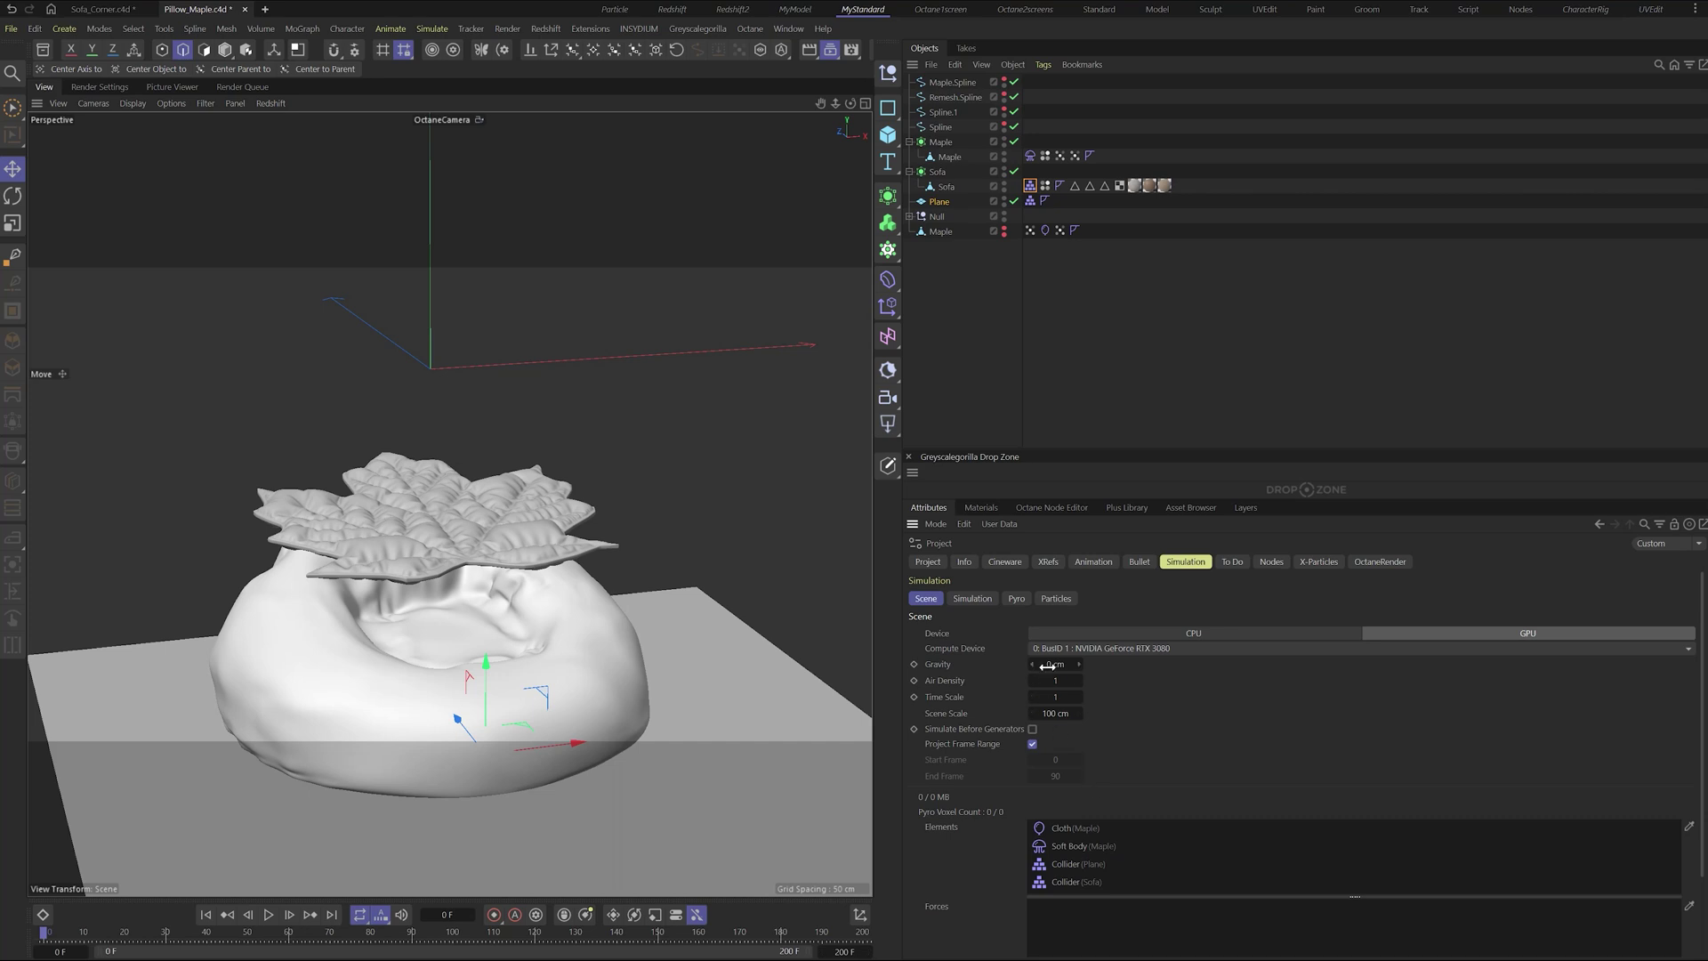
left_click(1049, 666)
key("BackSpace")
key("Return")
- Play the drop until frame 89 and orbit close to the draped sofa
key("F8")
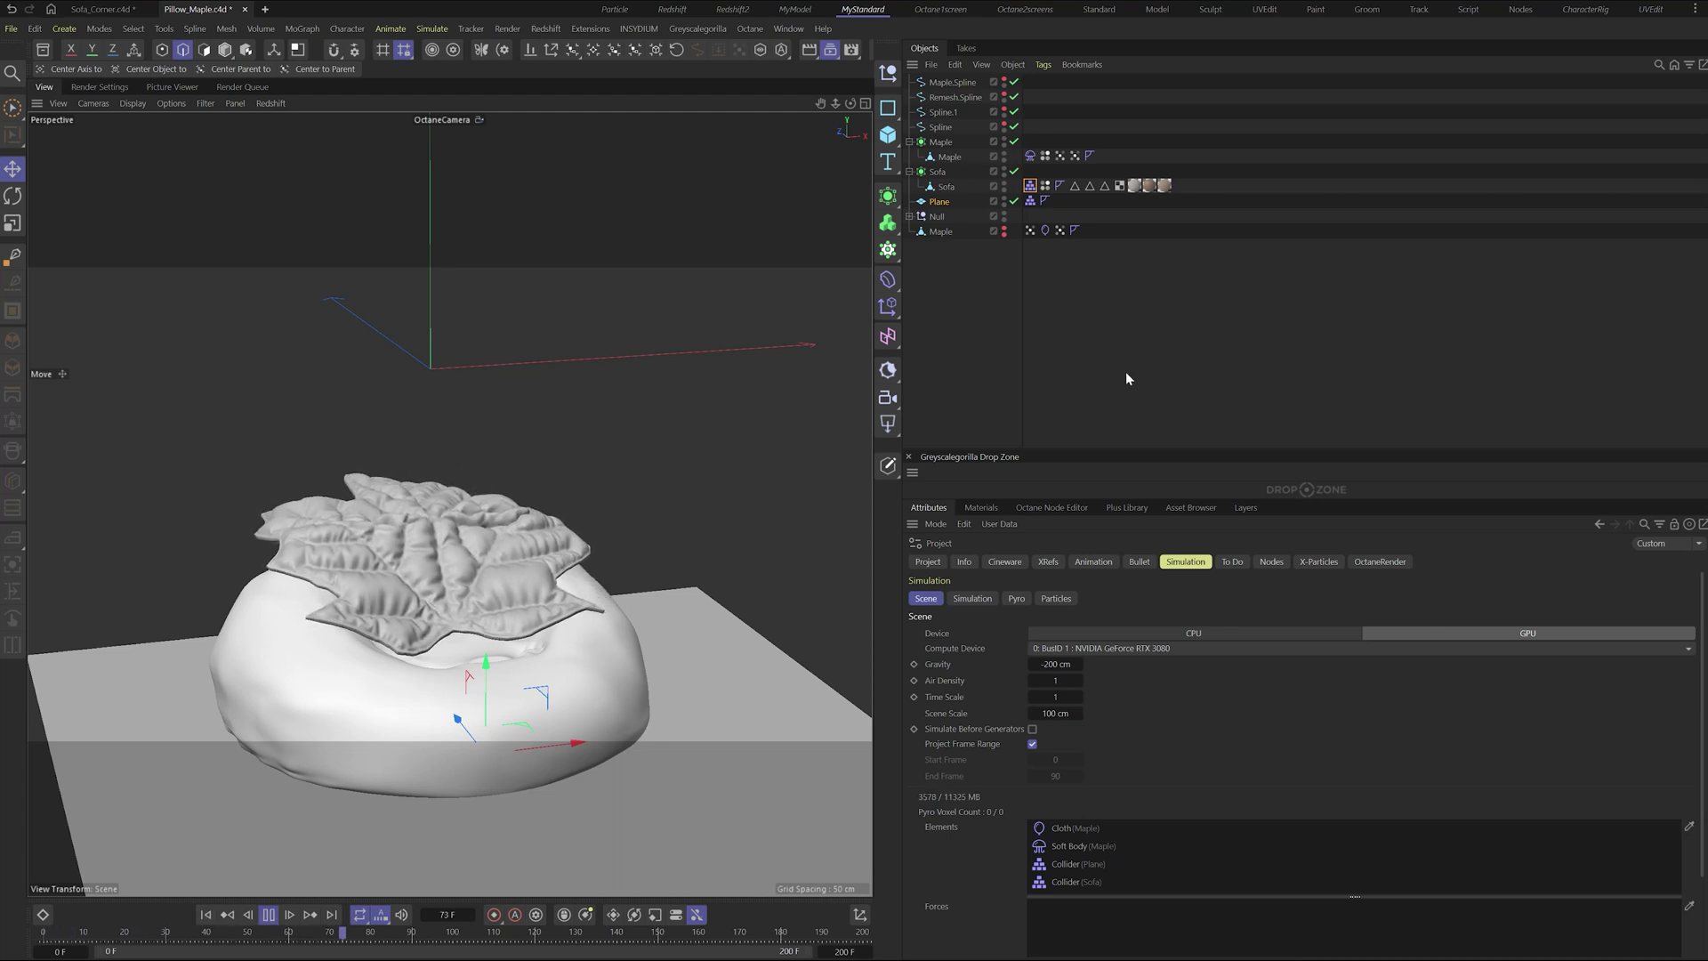
key("F8")
mouse_move(714, 551)
left_mouse_down("alt")
mouse_move(415, 571)
mouse_move(343, 859)
left_mouse_up("alt")
- Rewind to frame 0 and set the simulation gravity to -400 cm
left_click(206, 914)
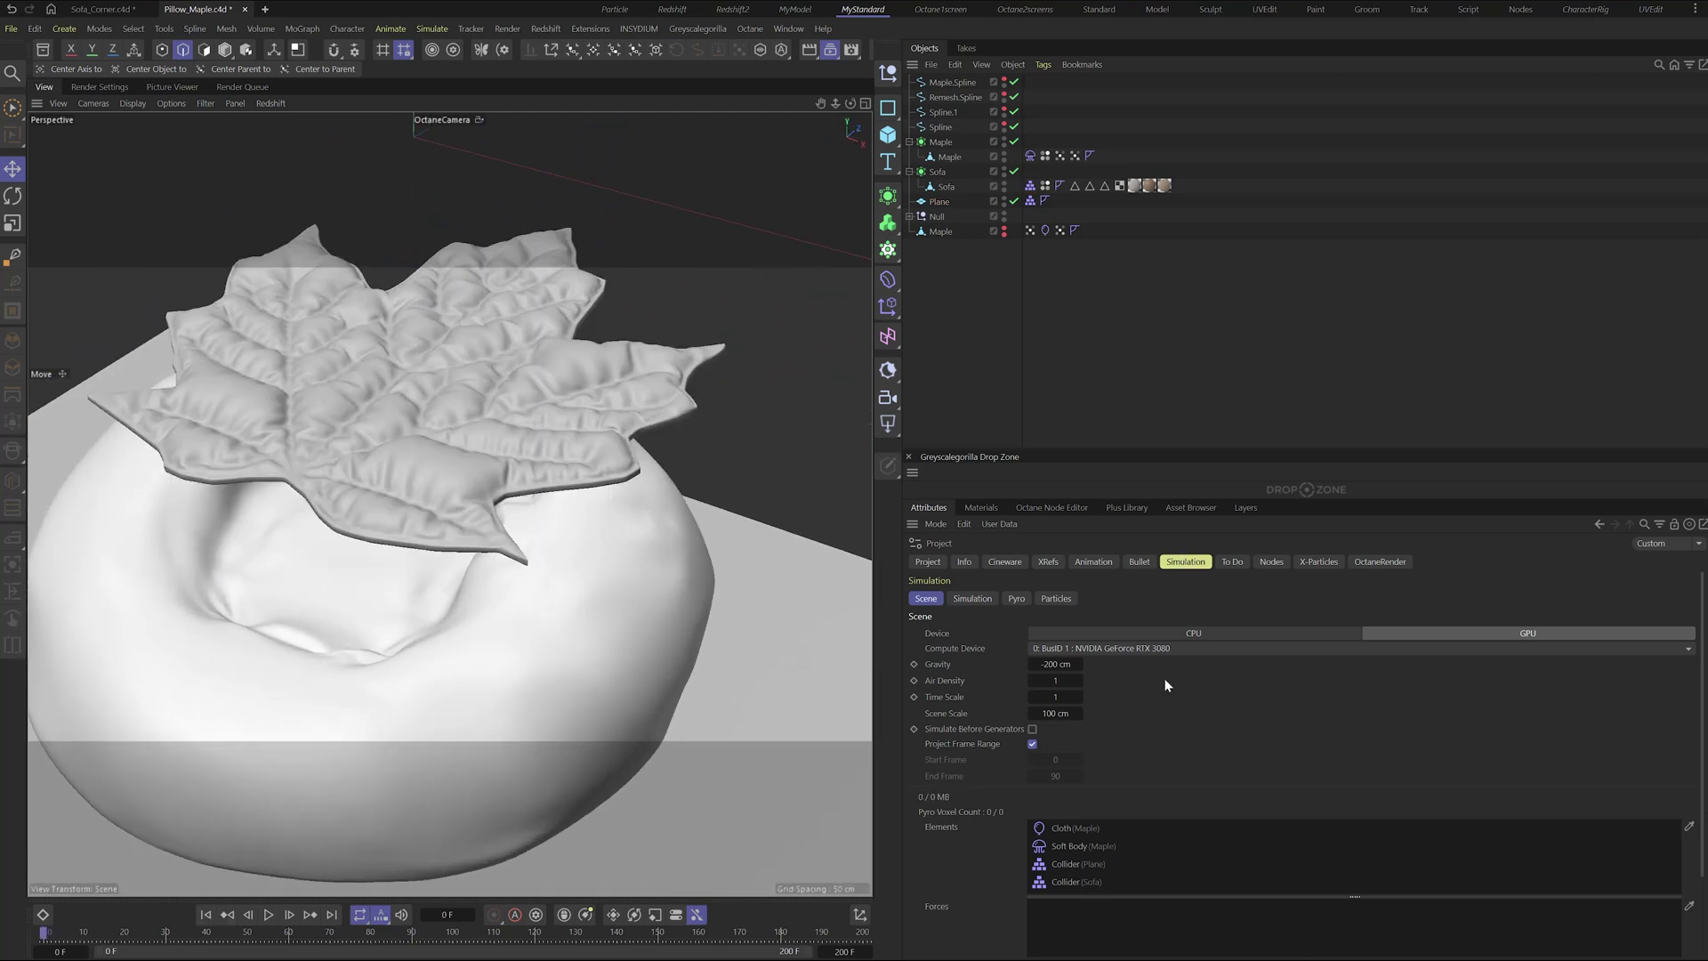
left_click(1054, 663)
key("BackSpace")
key("Return")
- Check the leaf's cloth settings, deselect, orbit to a new angle, and replay the drop
left_click(1044, 231)
left_click(1004, 404)
left_click_drag(547, 505, 338, 279, "alt")
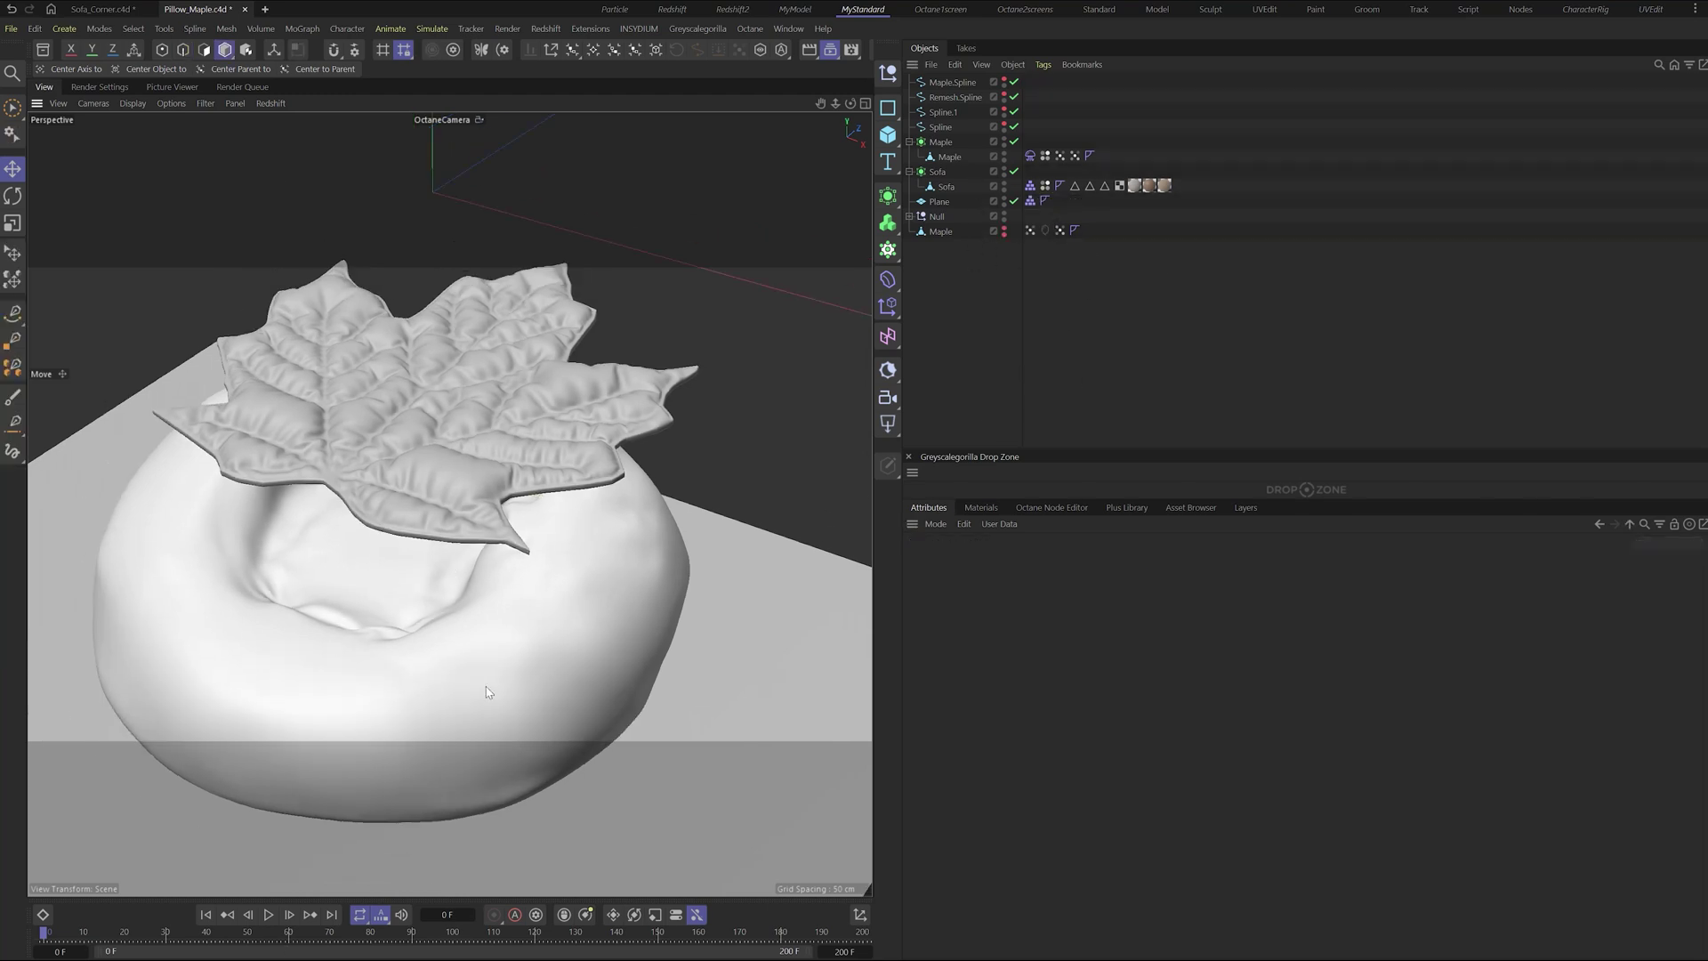
left_click(271, 915)
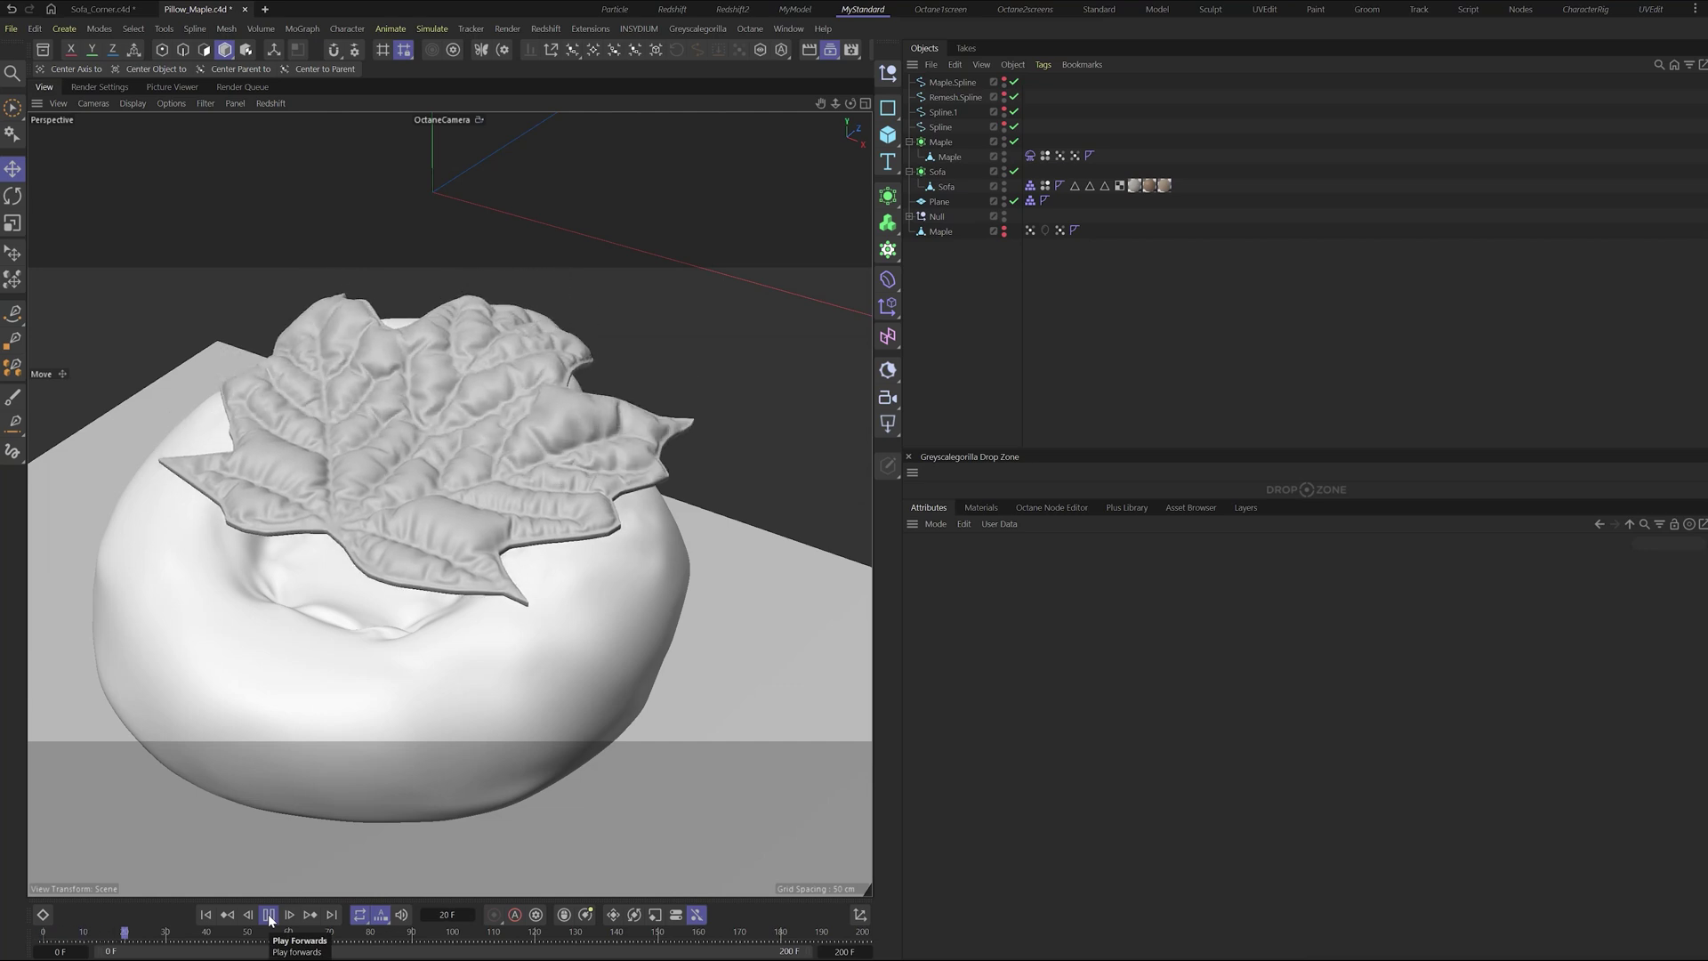